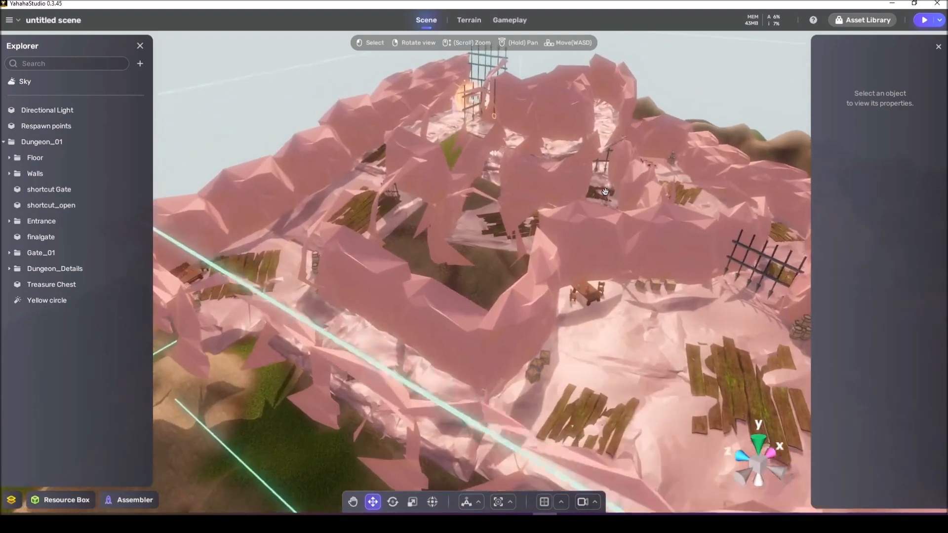
# Examine the rock dungeon's overall layout, its entrance portal and its iron gates from several angles.
pyautogui.moveTo(605, 191); pyautogui.dragTo(652, 262, button='middle')
pyautogui.moveTo(626, 193); pyautogui.dragTo(689, 197, button='right')
pyautogui.press('w')
pyautogui.press('a')
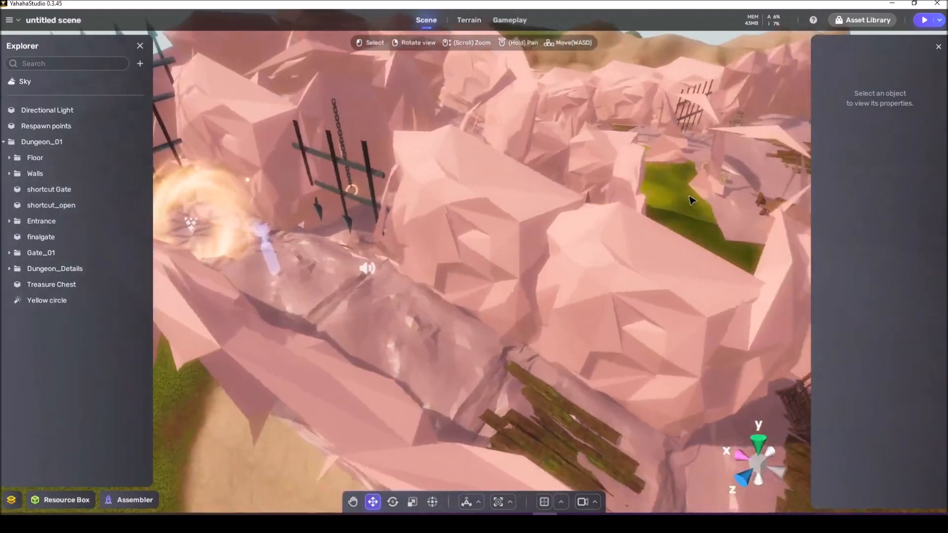
pyautogui.moveTo(474, 181)
pyautogui.mouseDown(button='right')
pyautogui.moveTo(456, 185)
pyautogui.moveTo(585, 196)
pyautogui.moveTo(450, 186)
pyautogui.moveTo(428, 174)
pyautogui.moveTo(468, 189)
pyautogui.mouseUp(button='right')
pyautogui.press('e')
pyautogui.press('w')
pyautogui.press('s')
pyautogui.press('e')
pyautogui.moveTo(468, 189); pyautogui.dragTo(534, 195, button='middle')
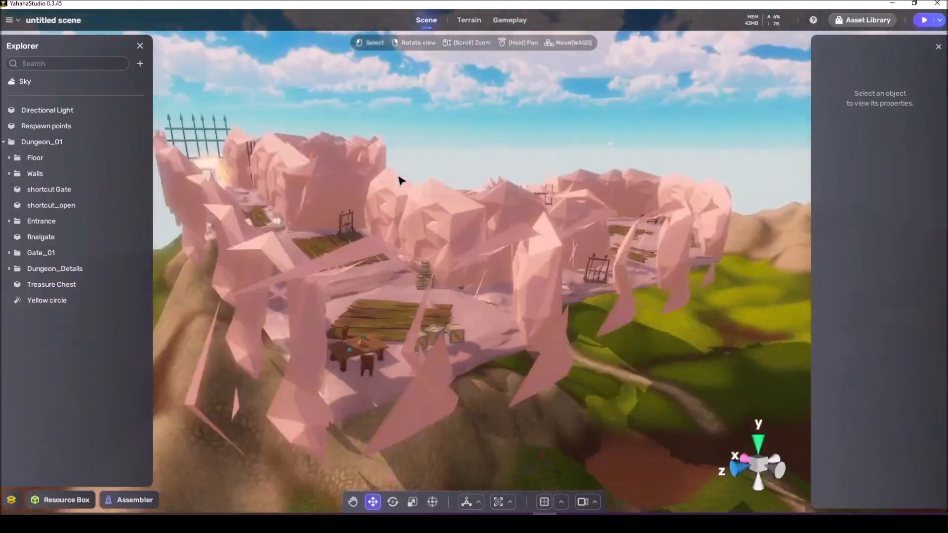
pyautogui.moveTo(399, 180); pyautogui.dragTo(387, 173, button='middle')
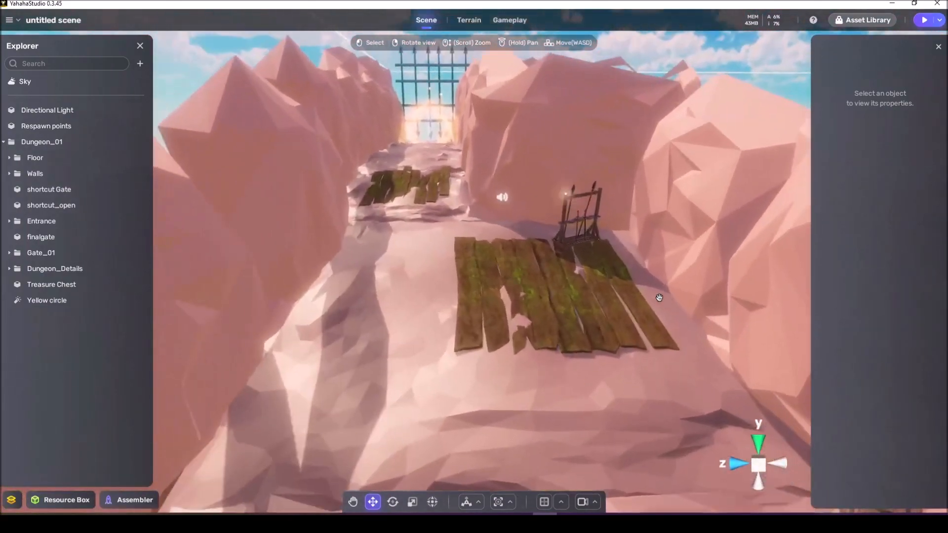
# Inspect the plank-floored corridor and the connecting rooms, and end on an overview of the whole dungeon on its terrain.
pyautogui.moveTo(659, 297)
pyautogui.mouseDown(button='right')
pyautogui.moveTo(719, 311)
pyautogui.moveTo(654, 297)
pyautogui.mouseUp(button='right')
pyautogui.press('w')
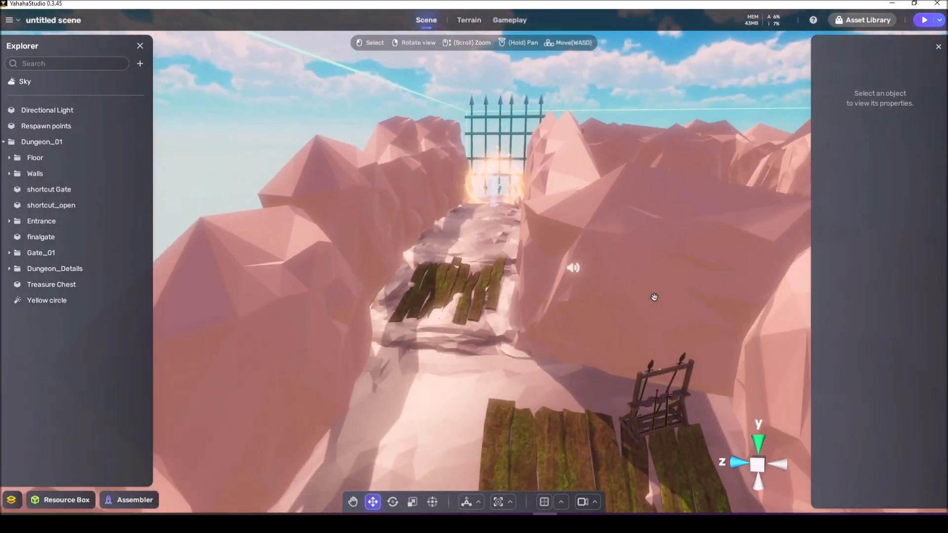
pyautogui.scroll(5, 655, 297)
pyautogui.scroll(-3, 654, 297)
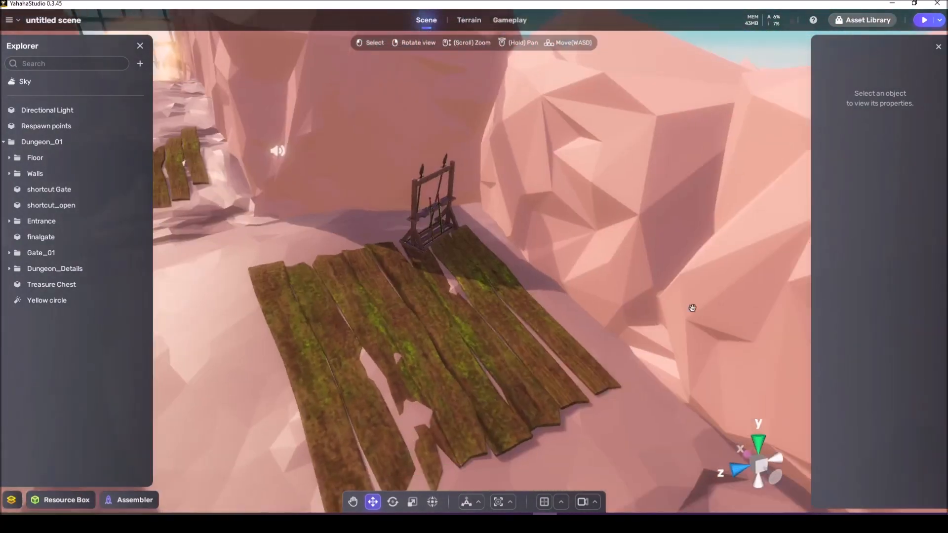
pyautogui.moveTo(692, 308)
pyautogui.mouseDown(button='right')
pyautogui.moveTo(663, 304)
pyautogui.moveTo(761, 313)
pyautogui.moveTo(675, 302)
pyautogui.mouseUp(button='right')
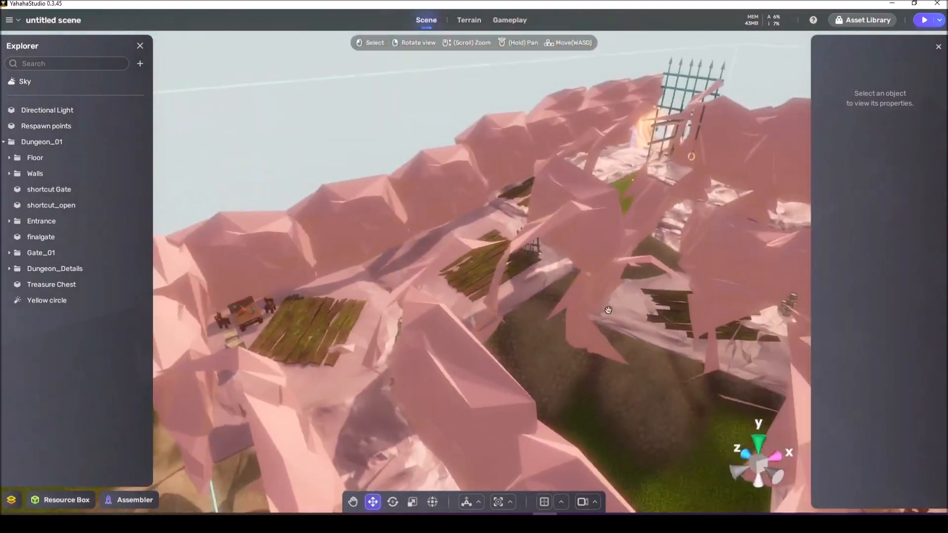
pyautogui.press('w')
pyautogui.moveTo(608, 310); pyautogui.dragTo(887, 328, button='right')
pyautogui.press('w')
pyautogui.press('e')
pyautogui.press('w')
pyautogui.moveTo(704, 306); pyautogui.dragTo(871, 339, button='right')
pyautogui.moveTo(684, 284); pyautogui.dragTo(842, 305, button='right')
pyautogui.press('s')
pyautogui.moveTo(619, 267); pyautogui.dragTo(650, 376, button='right')
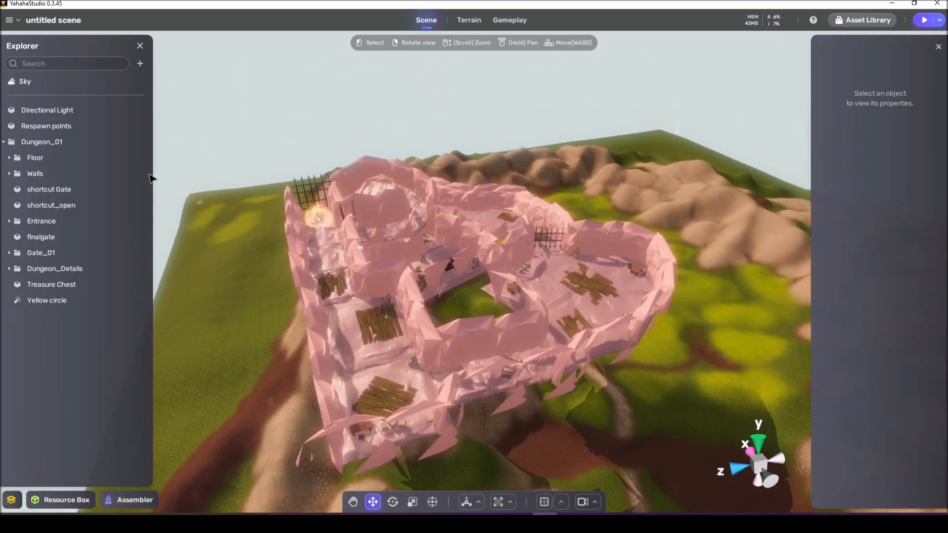
# Try raising the dungeon's Floor group, and undo the move.
pyautogui.click(42, 142)
pyautogui.moveTo(468, 230); pyautogui.dragTo(555, 119)
pyautogui.click(32, 157)
pyautogui.hotkey('ctrl', 'z')
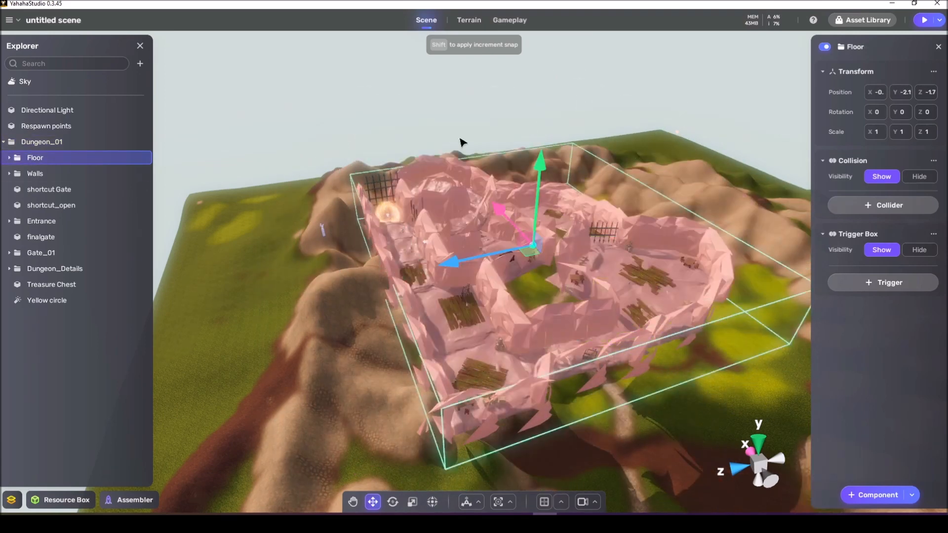
# Raise the Walls group to about Y 20 above the dungeon floor, and undo the move.
pyautogui.click(15, 174)
pyautogui.click(42, 142)
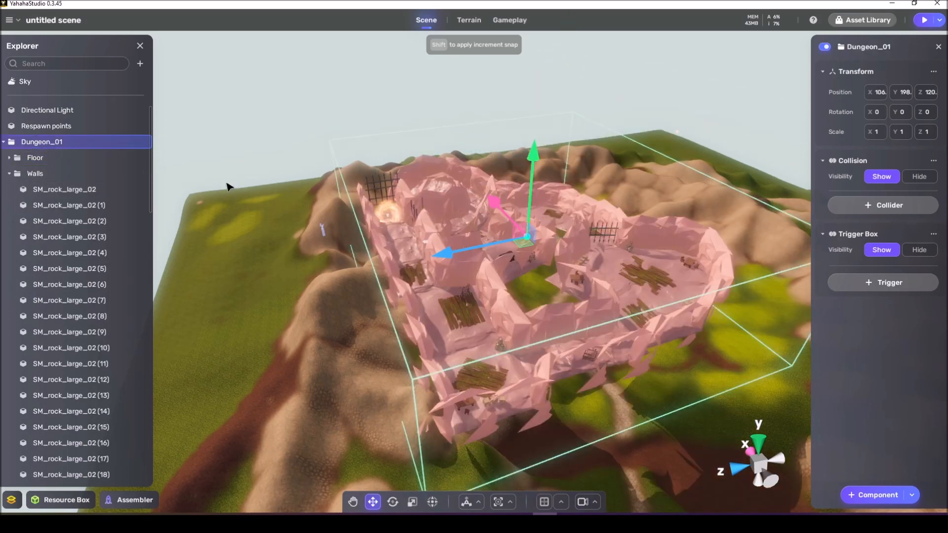
pyautogui.click(35, 174)
pyautogui.moveTo(548, 194); pyautogui.dragTo(564, 98)
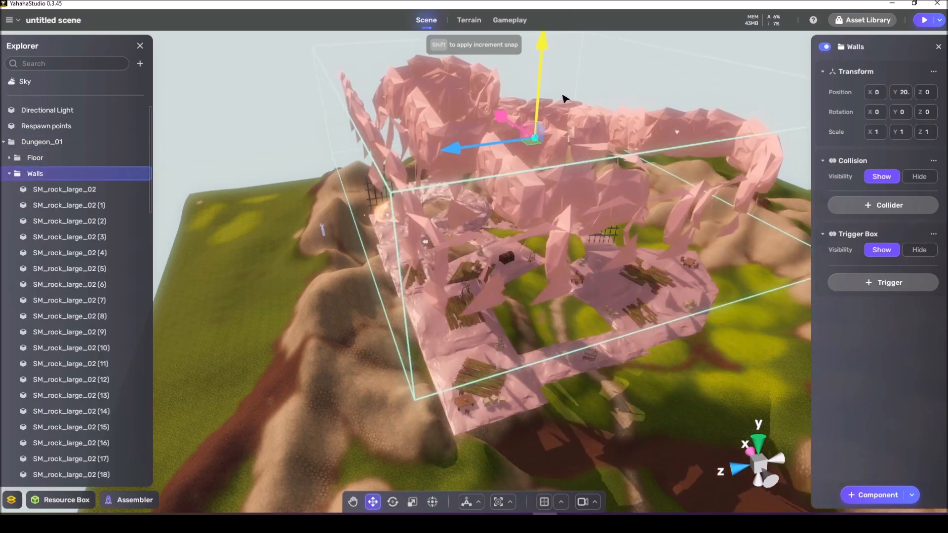
pyautogui.hotkey('ctrl', 'z')
pyautogui.click(9, 173)
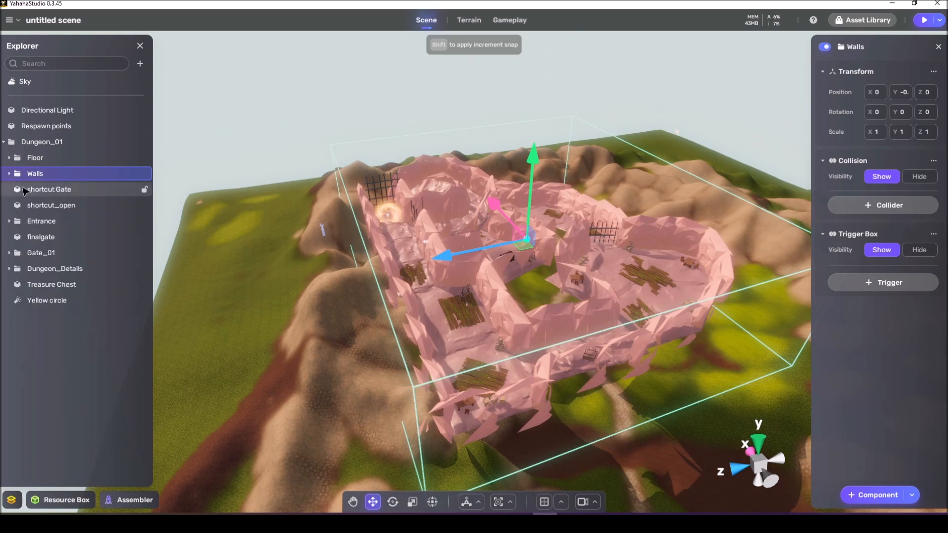
# Raise the Dungeon_Details group to about Y 13.9, and undo the move.
pyautogui.click(24, 191)
pyautogui.click(55, 268)
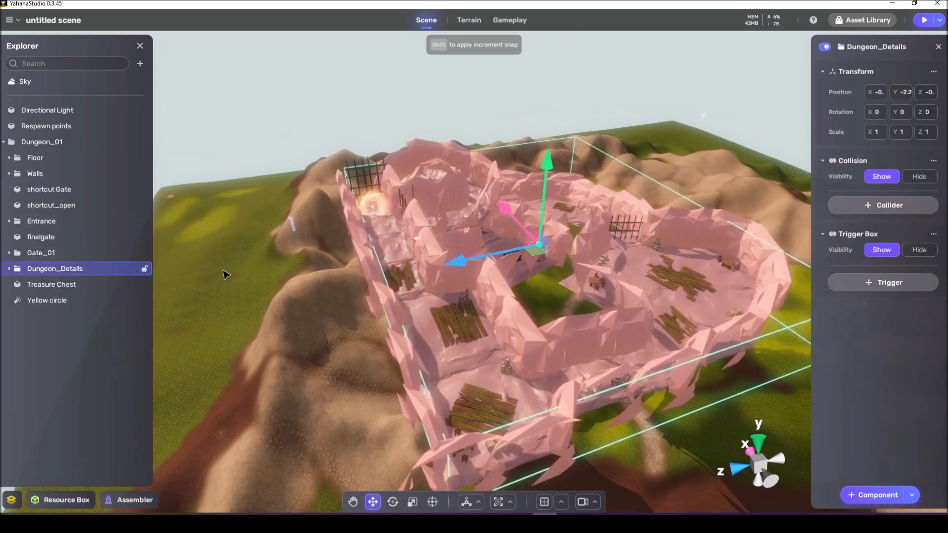
pyautogui.moveTo(543, 208); pyautogui.dragTo(580, 123)
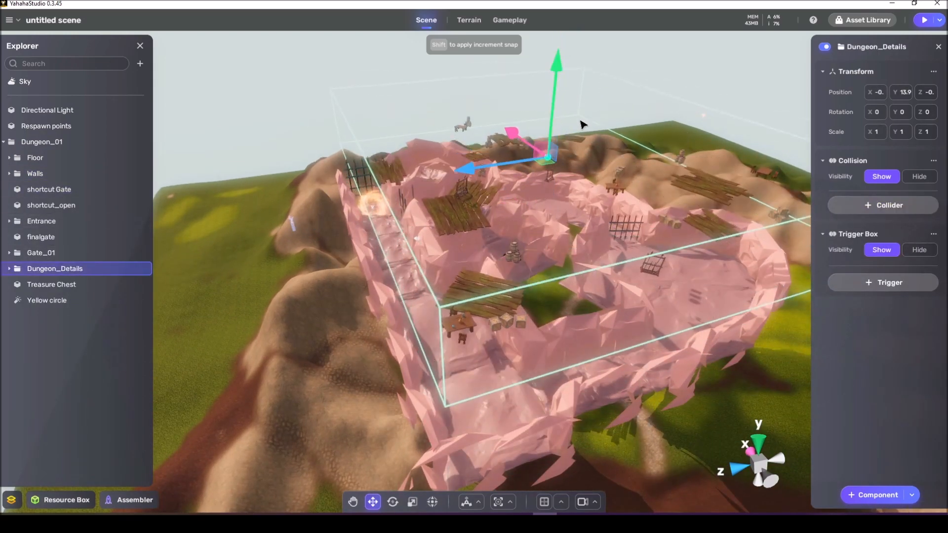
pyautogui.hotkey('ctrl', 'z')
# Inspect the dungeon's gate parts one by one: Gate_01, finalgate, Entrance, shortcut Gate and shortcut_open.
pyautogui.click(42, 251)
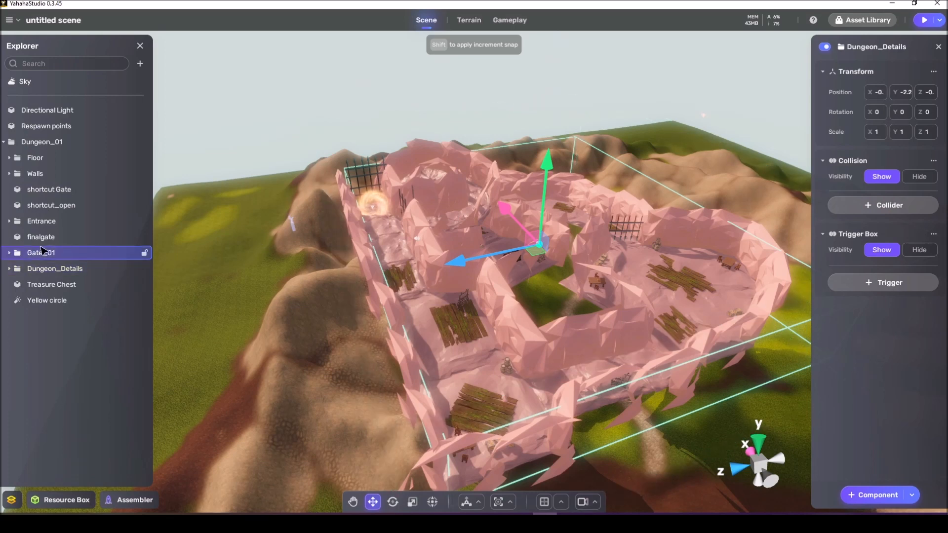
pyautogui.click(43, 237)
pyautogui.click(49, 224)
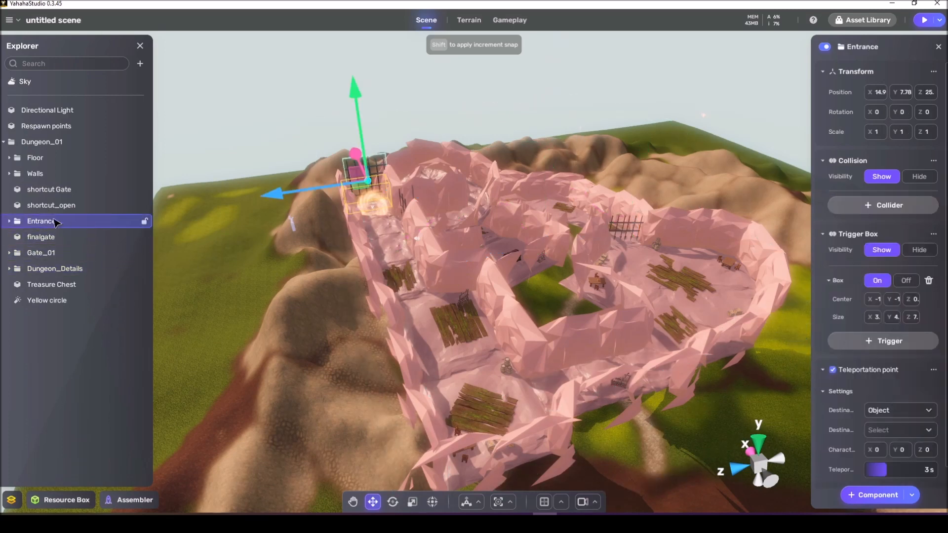
pyautogui.click(54, 208)
pyautogui.click(47, 193)
pyautogui.click(53, 207)
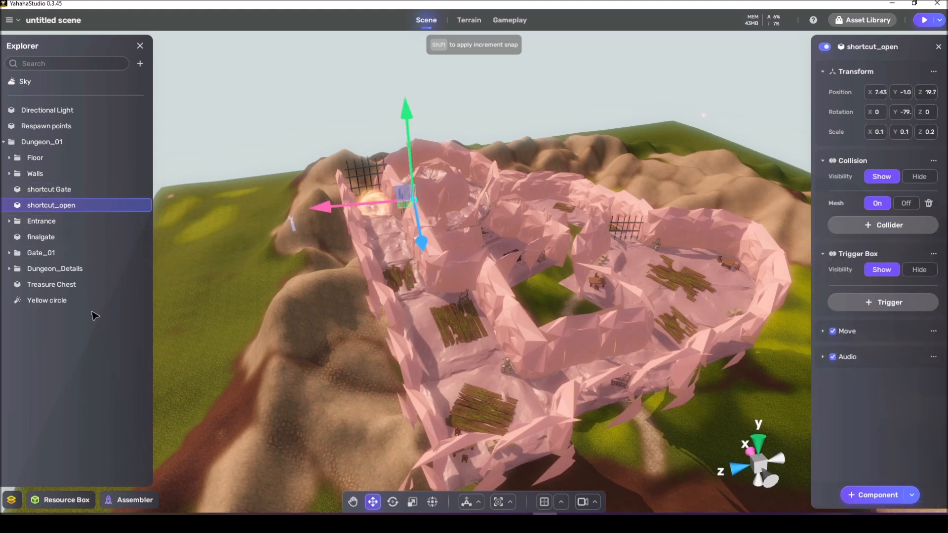
# Inspect the Treasure Chest and focus on the Yellow circle effect at the dungeon entrance.
pyautogui.click(51, 285)
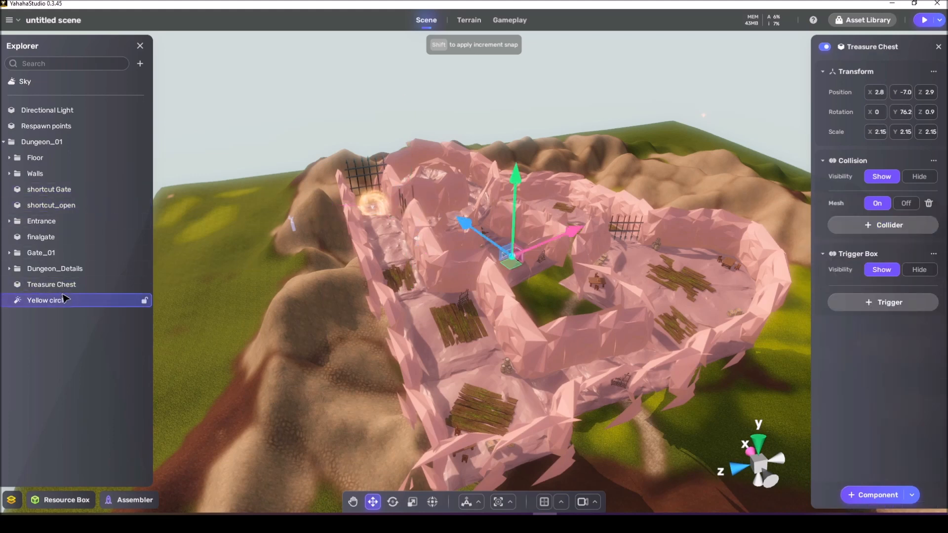
pyautogui.doubleClick(47, 300)
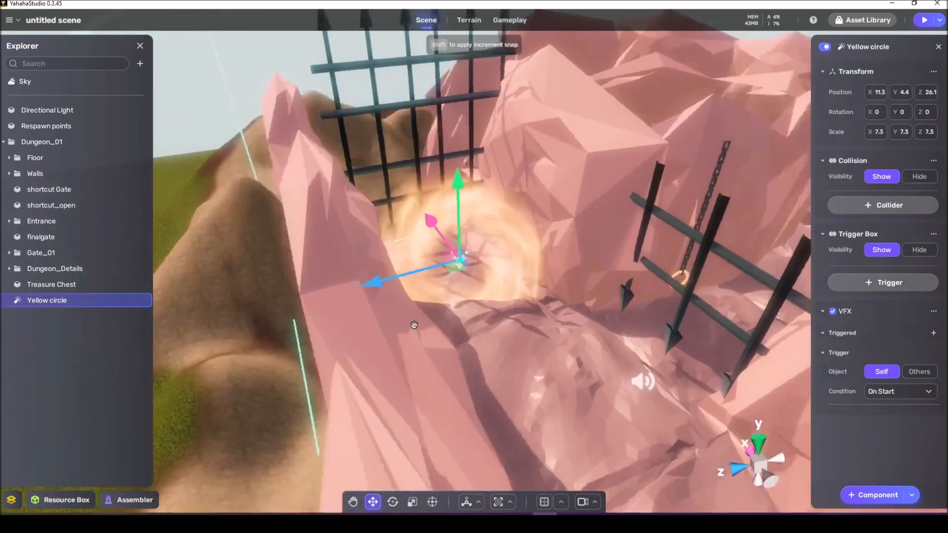
pyautogui.moveTo(414, 324); pyautogui.dragTo(381, 330, button='right')
pyautogui.click(309, 296)
pyautogui.moveTo(309, 296); pyautogui.dragTo(334, 295, button='right')
pyautogui.press('w')
pyautogui.press('s')
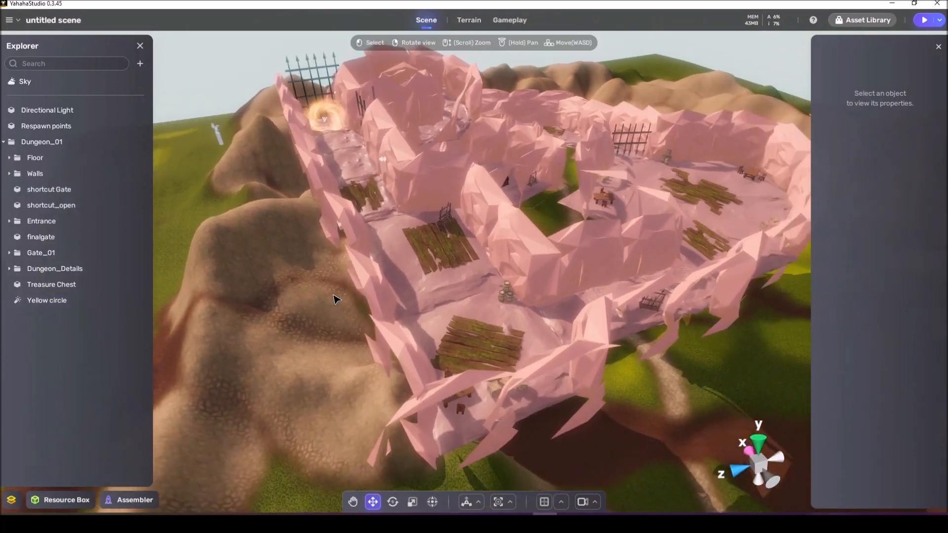
# Collapse the Dungeon_01 group and select it as a whole.
pyautogui.doubleClick(8, 143)
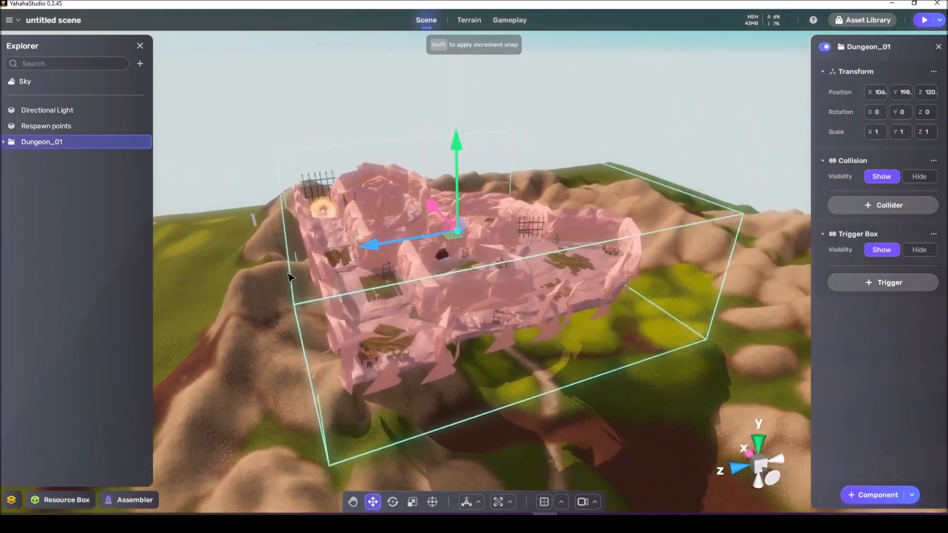
pyautogui.moveTo(289, 274); pyautogui.dragTo(252, 274, button='right')
pyautogui.press('s')
pyautogui.press('w')
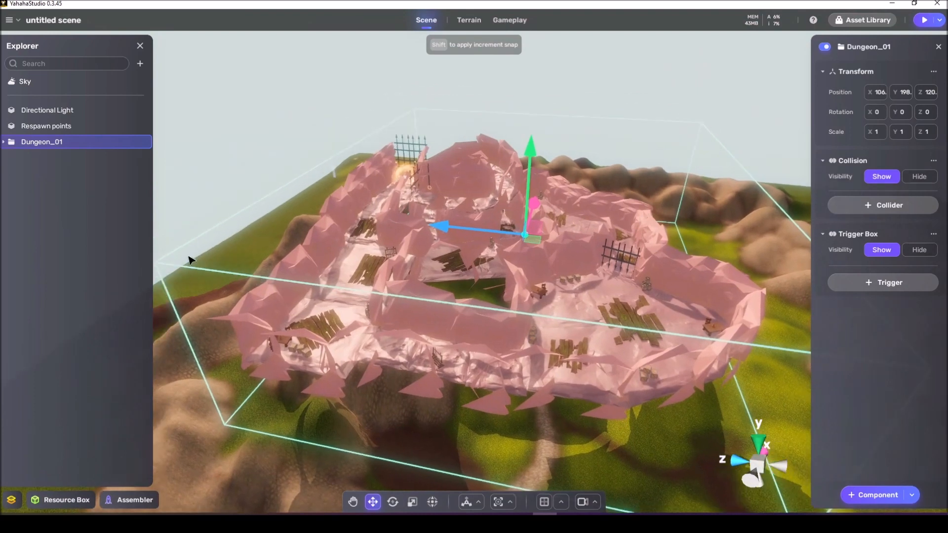
# Add the Dungeon_01 group to My Creations as a reusable asset.
pyautogui.click(74, 499)
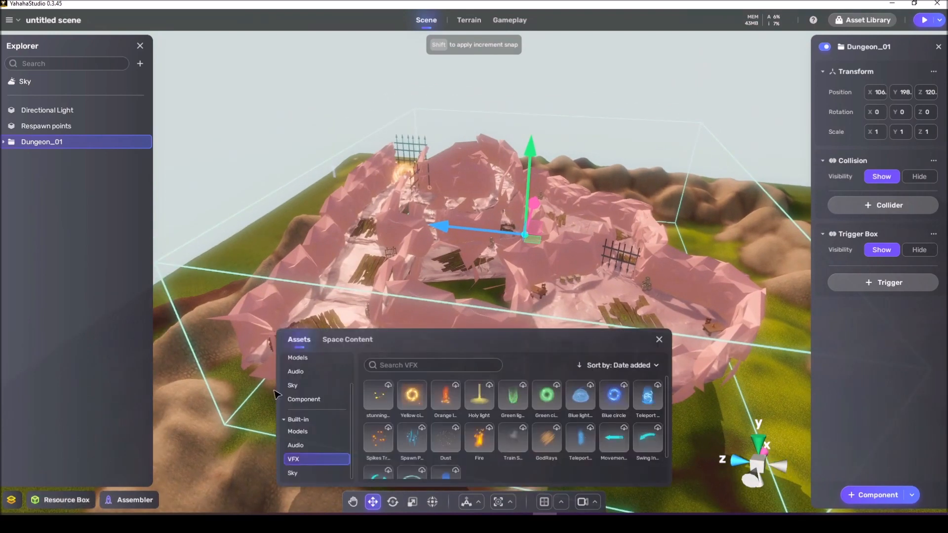
pyautogui.scroll(2, 310, 364)
pyautogui.click(310, 364)
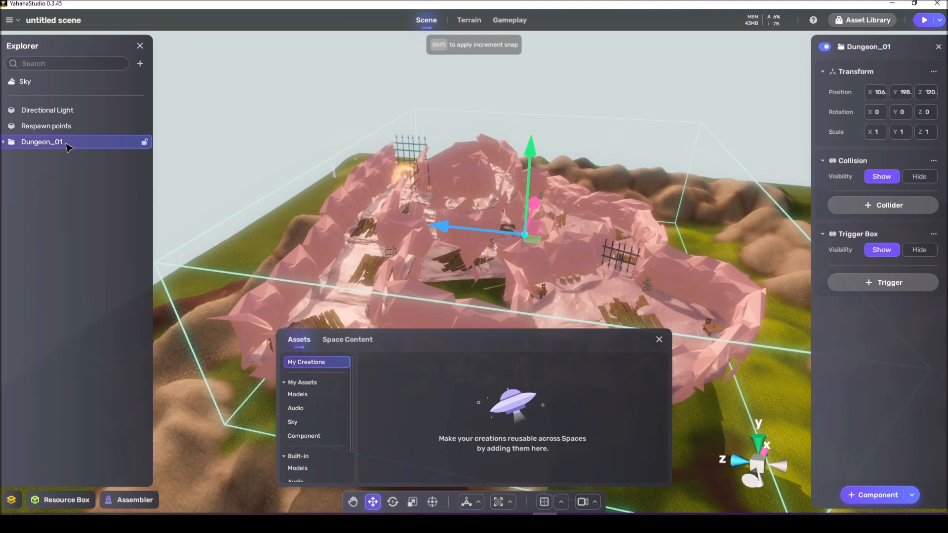
pyautogui.rightClick(69, 147)
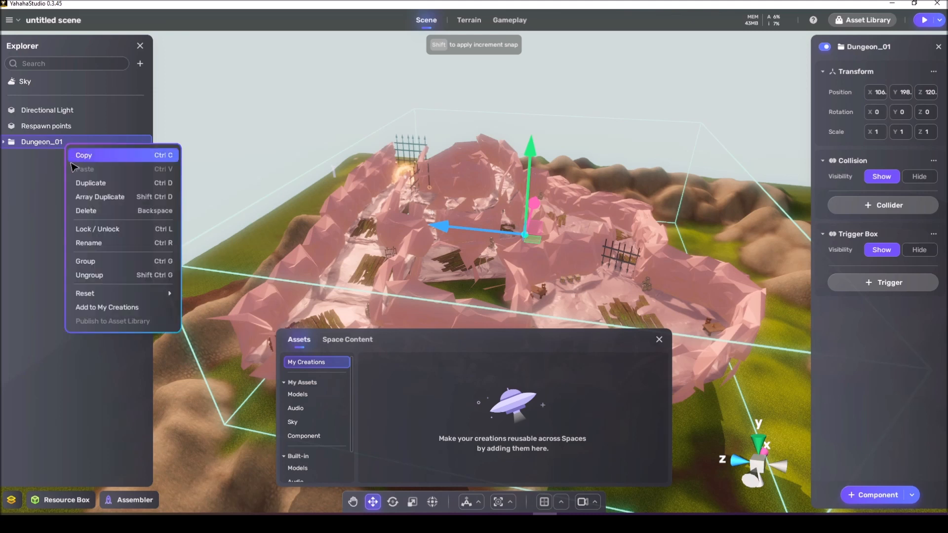
pyautogui.rightClick(358, 250)
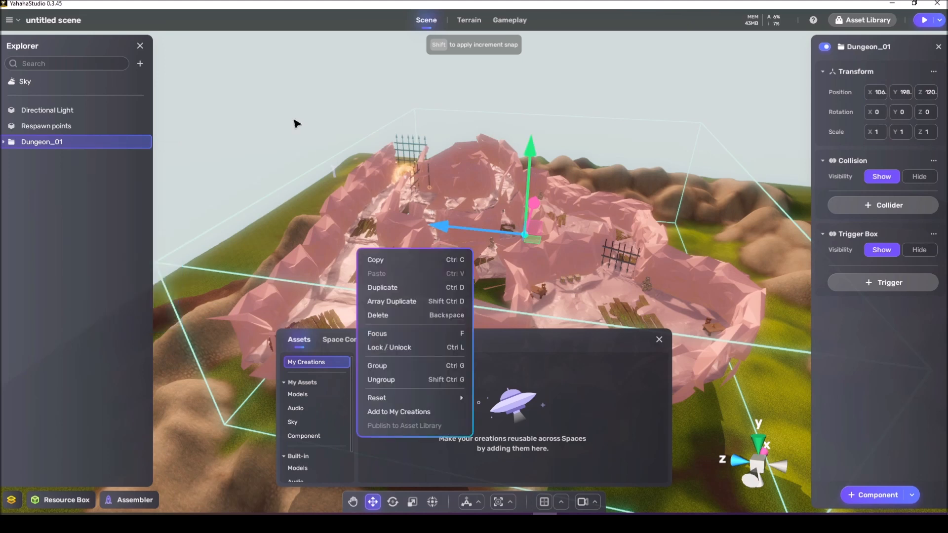
pyautogui.rightClick(70, 149)
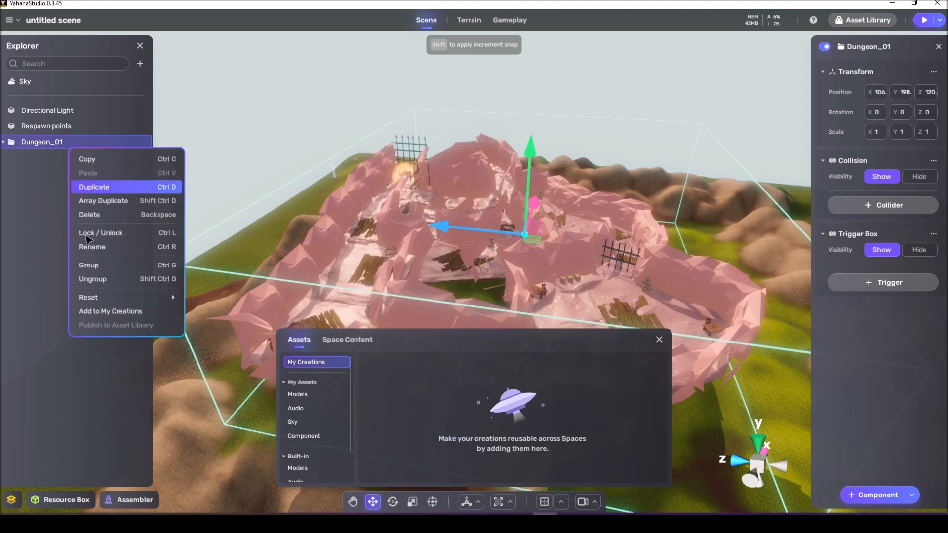
pyautogui.click(106, 312)
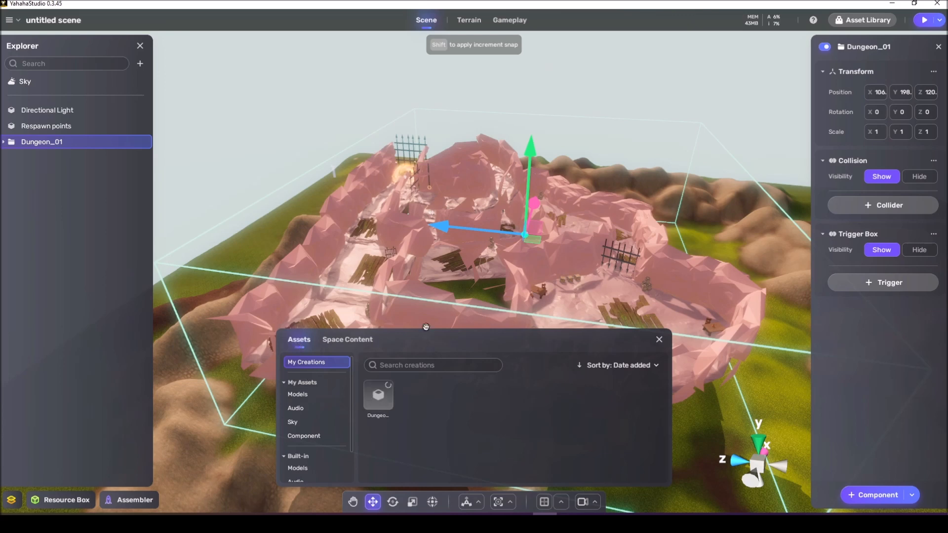
pyautogui.moveTo(515, 263)
pyautogui.mouseDown(button='right')
pyautogui.moveTo(620, 248)
pyautogui.moveTo(523, 262)
pyautogui.mouseUp(button='right')
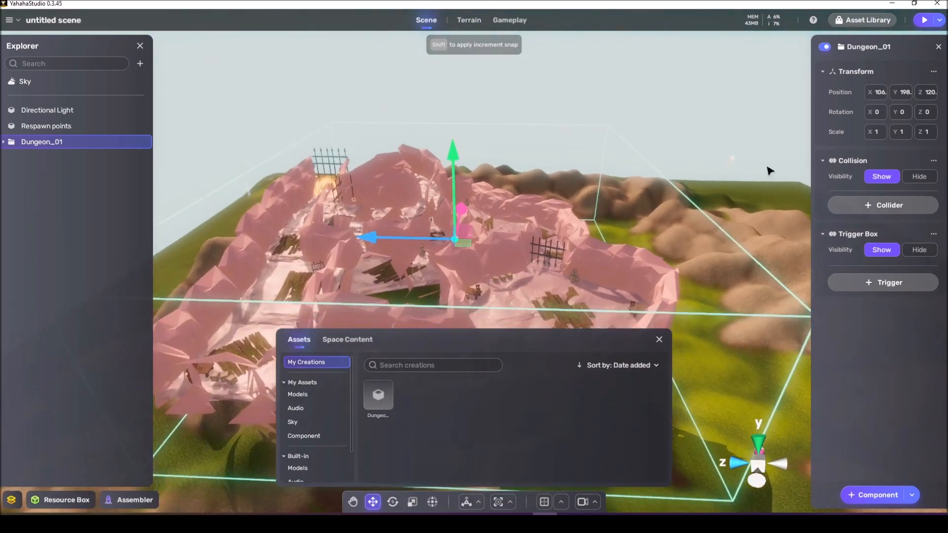
# Close the current scene and open the project with the "sa" scene from the YAHAHA dashboard.
pyautogui.click(933, 5)
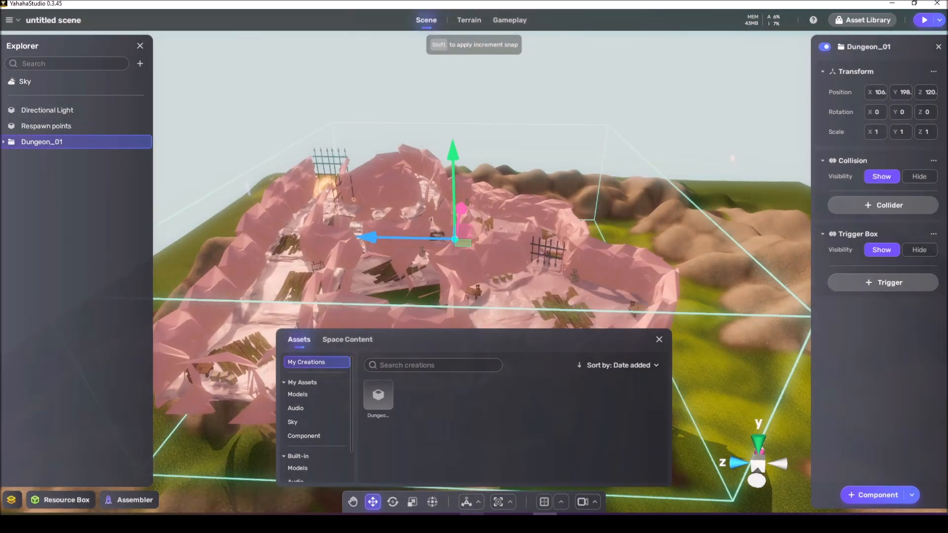
pyautogui.moveTo(471, 514)
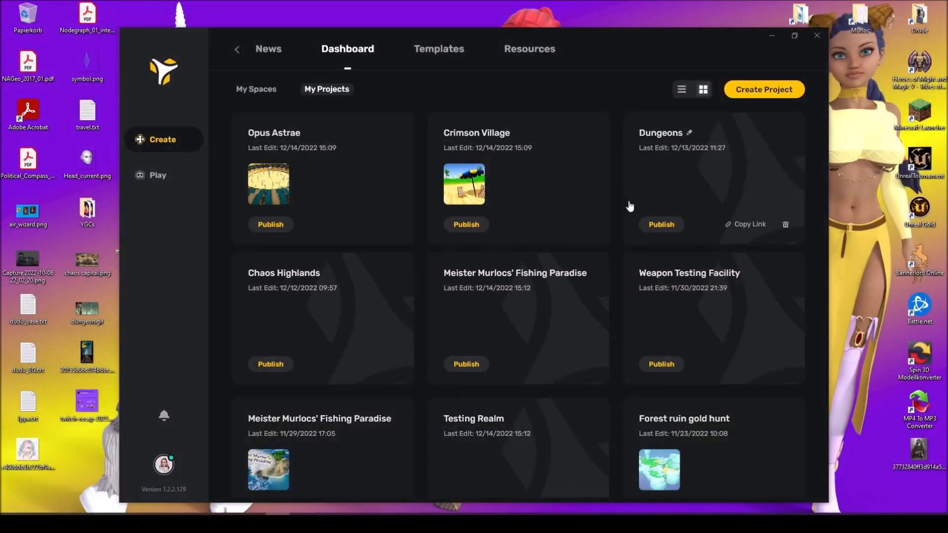
pyautogui.moveTo(349, 181)
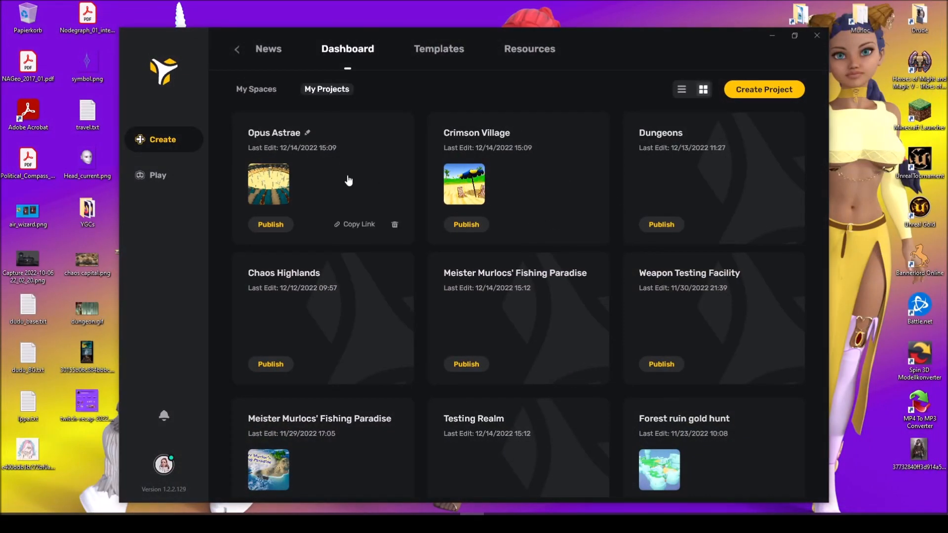
pyautogui.scroll(-1, 348, 180)
pyautogui.click(355, 298)
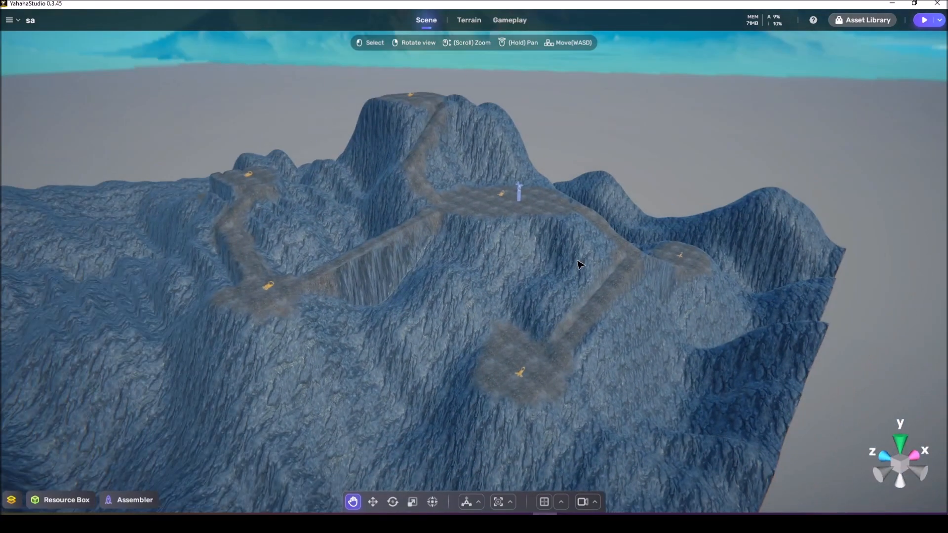
# Place the saved dungeon creation in the "sa" scene beside the blue mountain terrain.
pyautogui.moveTo(578, 260)
pyautogui.mouseDown(button='right')
pyautogui.moveTo(588, 257)
pyautogui.moveTo(484, 262)
pyautogui.moveTo(592, 263)
pyautogui.mouseUp(button='right')
pyautogui.press('w')
pyautogui.press('s')
pyautogui.moveTo(593, 267); pyautogui.dragTo(575, 265, button='right')
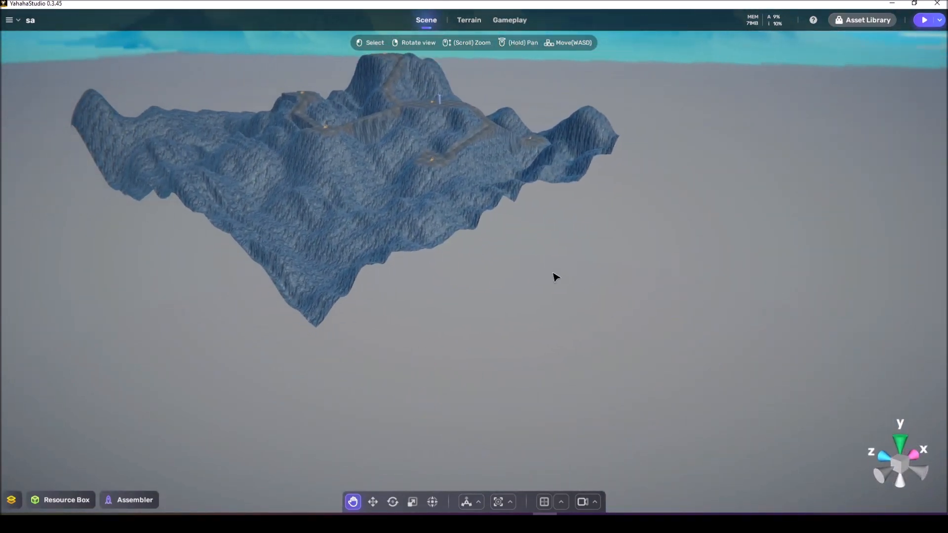
pyautogui.click(69, 499)
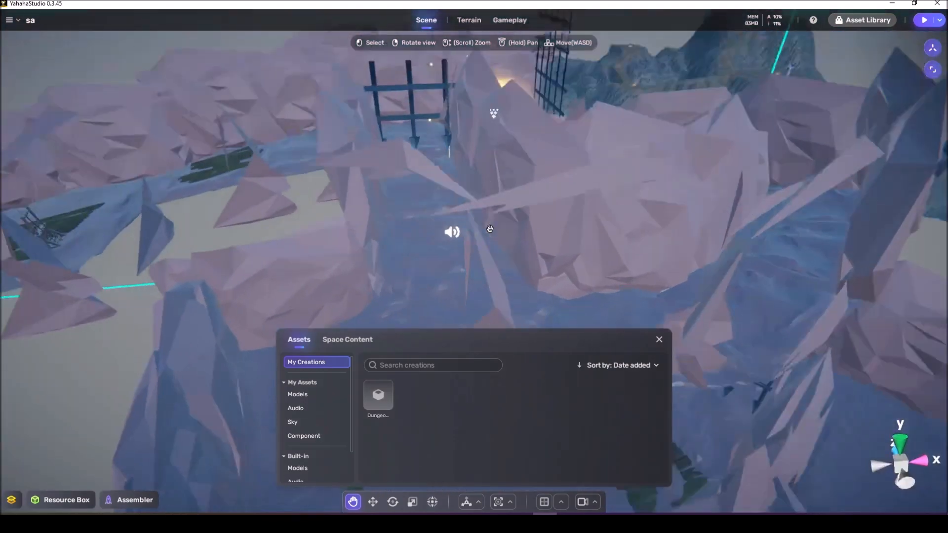
pyautogui.scroll(-8, 486, 227)
pyautogui.moveTo(489, 228); pyautogui.dragTo(430, 234, button='right')
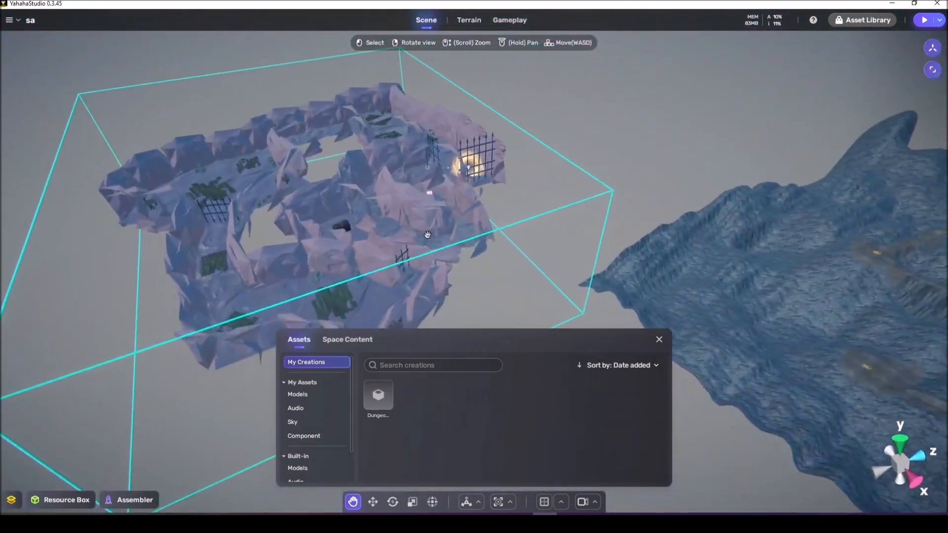
# Move the dungeon group away from the blue mountain terrain and raise it, with the asset browser closed.
pyautogui.press('w')
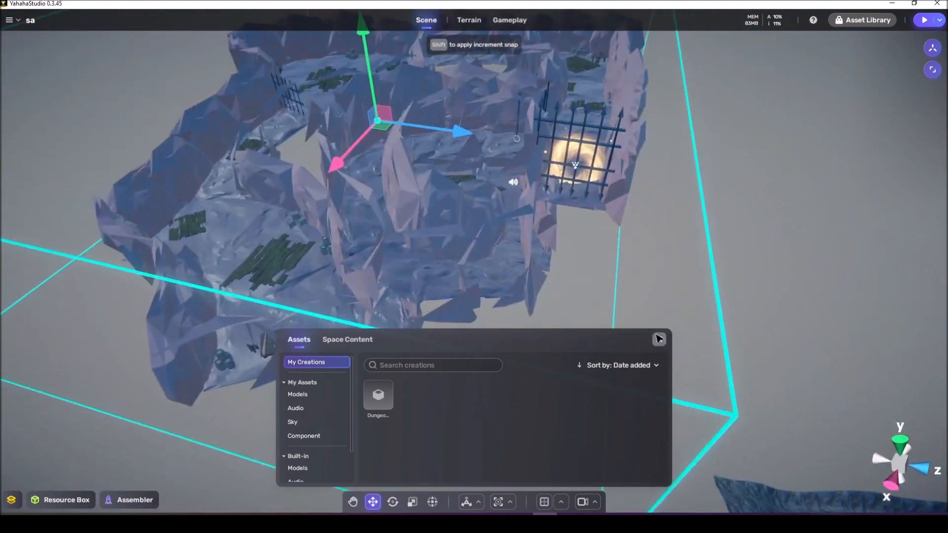
pyautogui.click(659, 339)
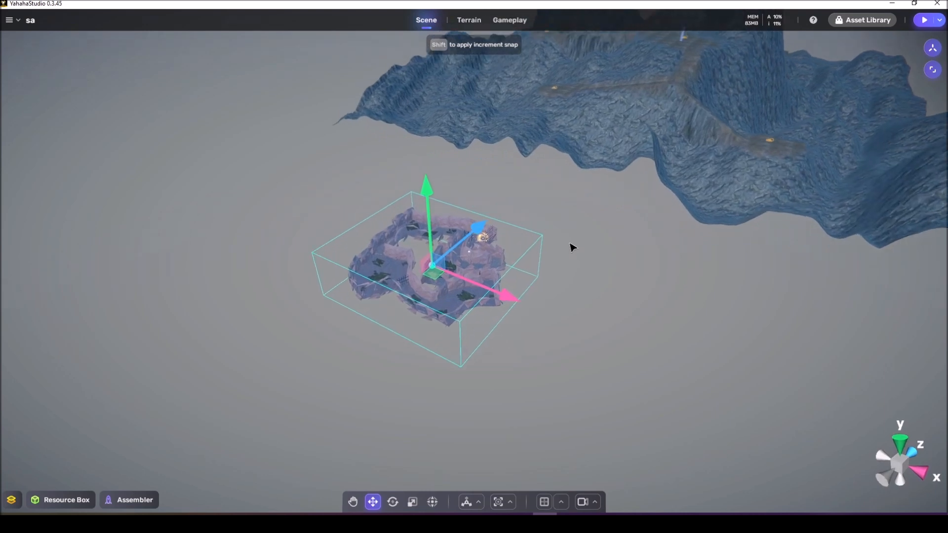
pyautogui.moveTo(437, 291); pyautogui.dragTo(473, 365)
pyautogui.moveTo(470, 315); pyautogui.dragTo(470, 203)
pyautogui.moveTo(438, 243); pyautogui.dragTo(460, 243, button='right')
pyautogui.press('w')
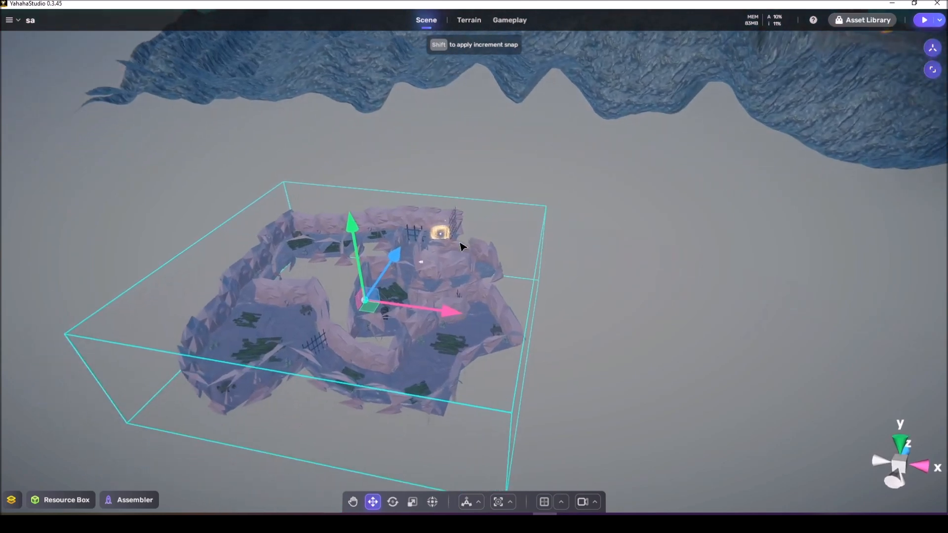
pyautogui.moveTo(557, 259); pyautogui.dragTo(546, 261, button='right')
pyautogui.press('d')
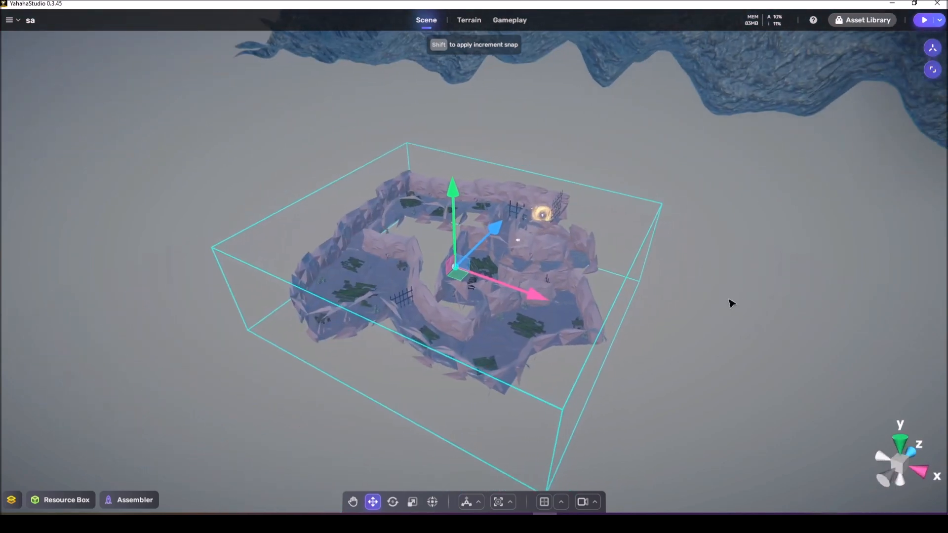
pyautogui.press('s')
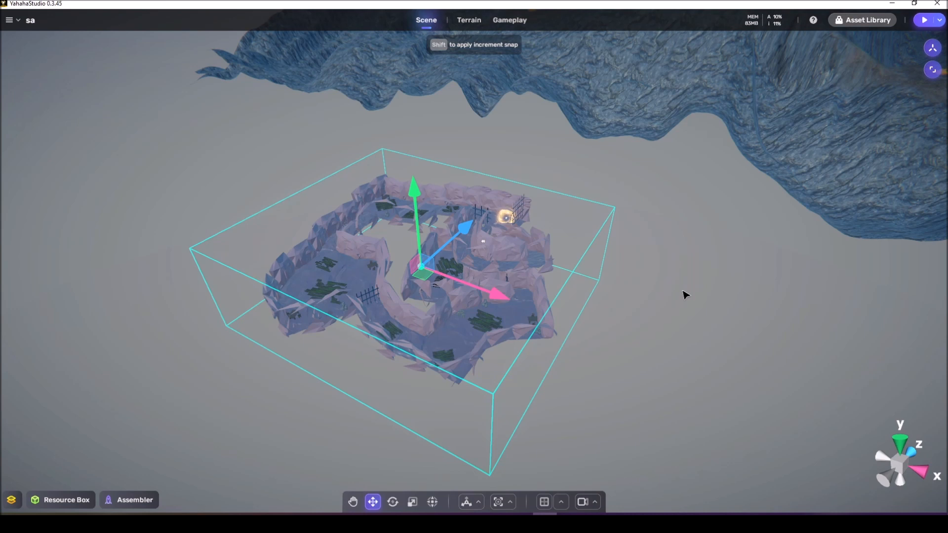
pyautogui.press('a')
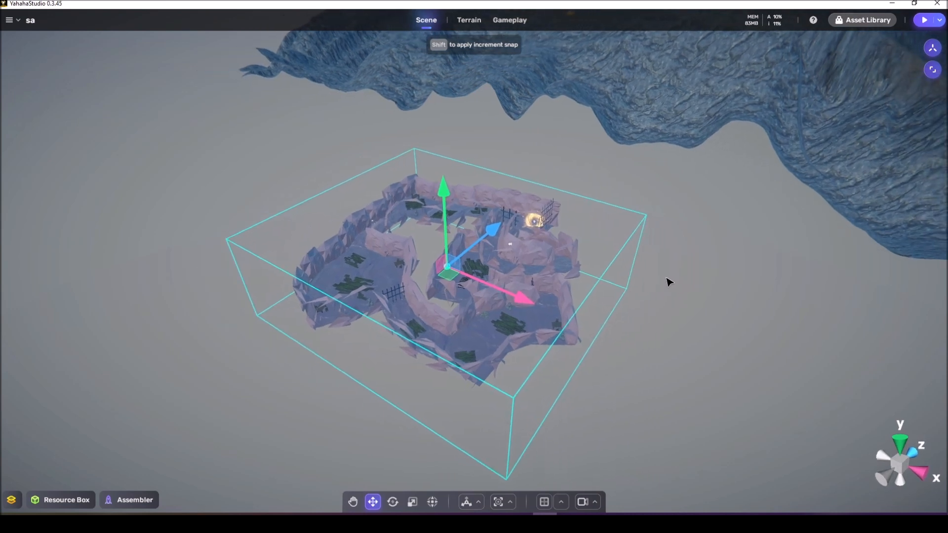
pyautogui.moveTo(666, 279); pyautogui.dragTo(669, 281, button='right')
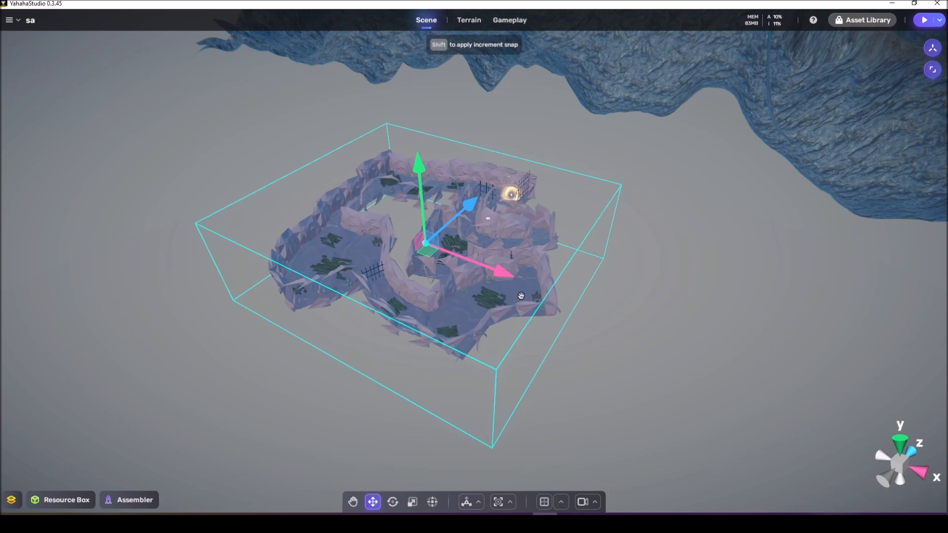
# Check whether the dungeon group offers the Publish to Asset Library option.
pyautogui.rightClick(464, 308)
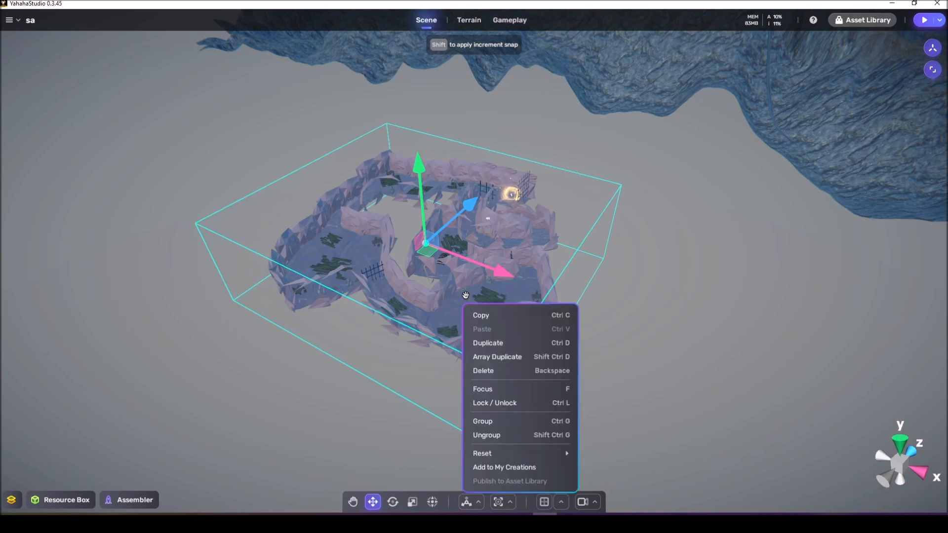
pyautogui.click(287, 326)
pyautogui.click(287, 326)
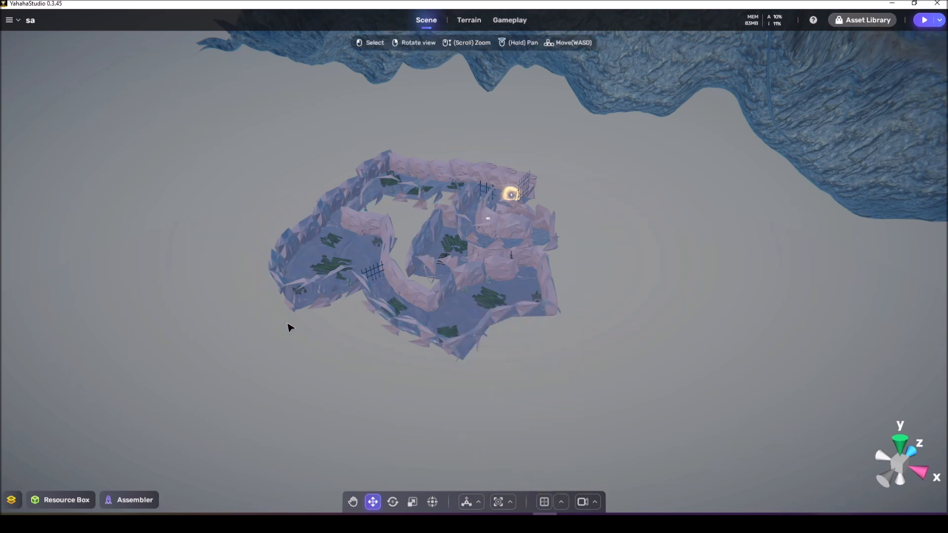
pyautogui.click(306, 284)
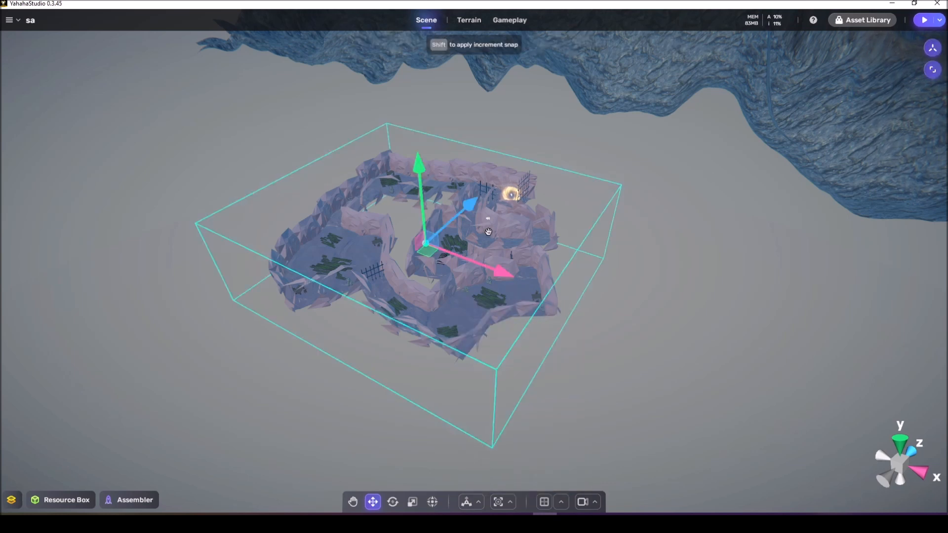
pyautogui.rightClick(425, 330)
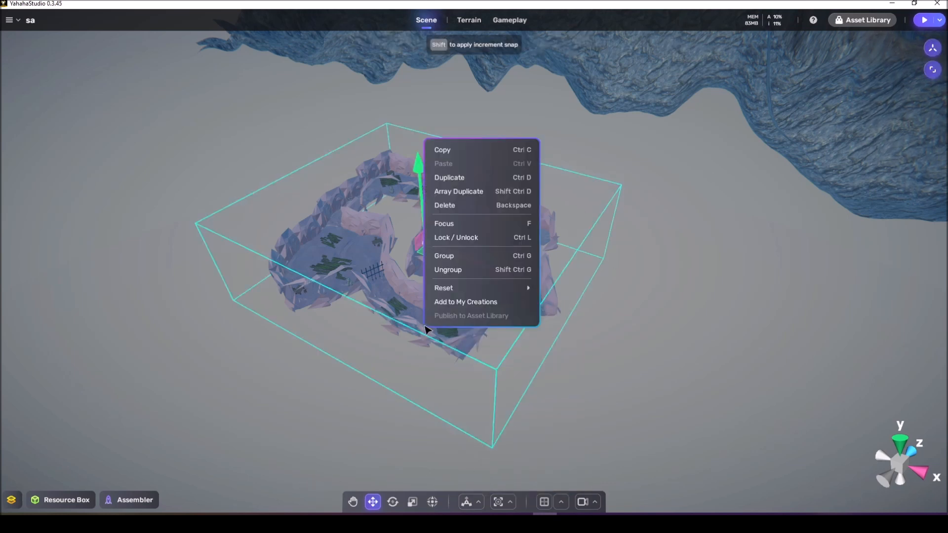
pyautogui.moveTo(473, 318)
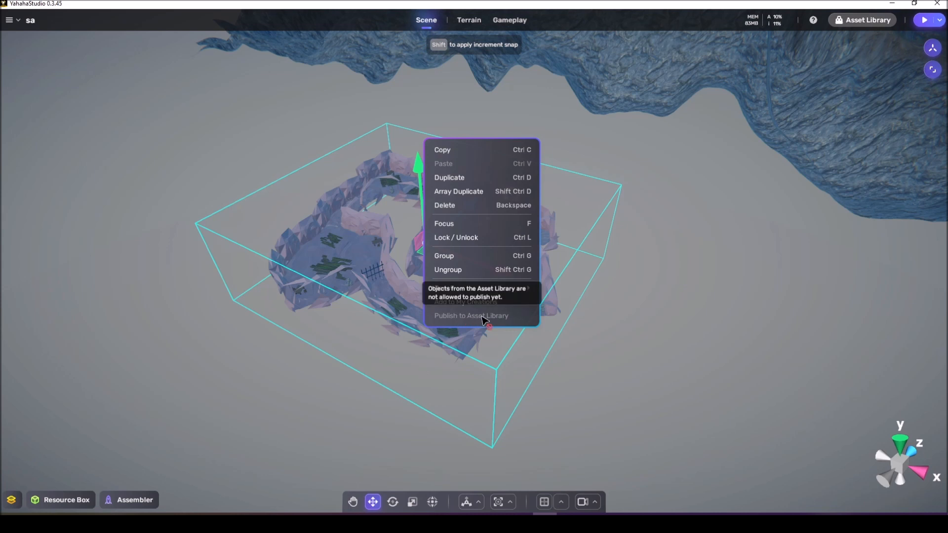
pyautogui.click(661, 363)
pyautogui.moveTo(619, 340)
pyautogui.mouseDown(button='right')
pyautogui.moveTo(627, 341)
pyautogui.moveTo(620, 340)
pyautogui.mouseUp(button='right')
pyautogui.press('w')
pyautogui.click(514, 314)
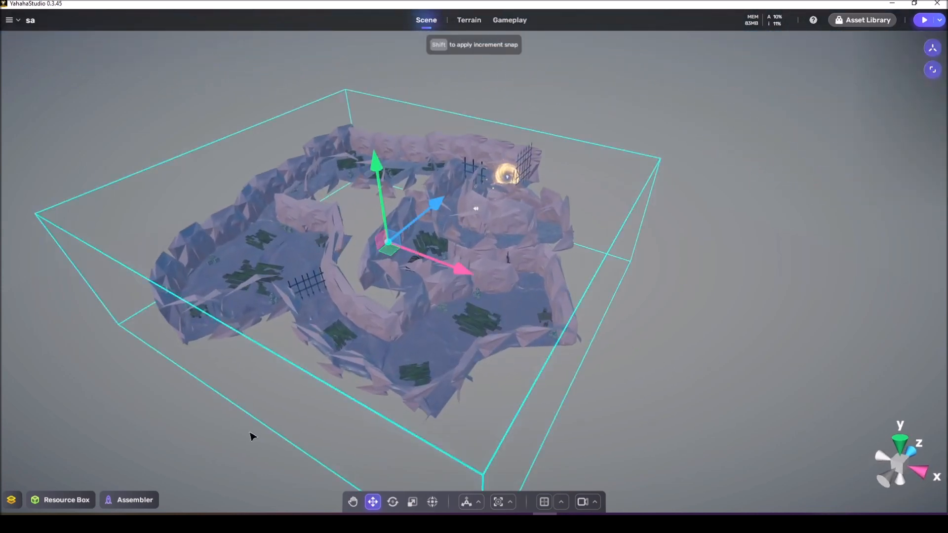
# Place the imported City model over the dungeon and check its Publish to Asset Library option.
pyautogui.click(63, 500)
pyautogui.click(347, 339)
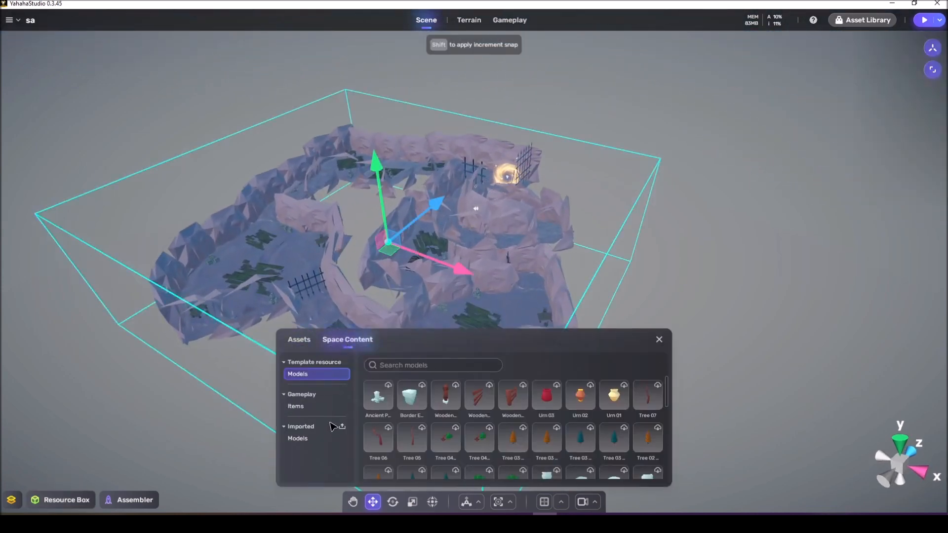
pyautogui.click(299, 438)
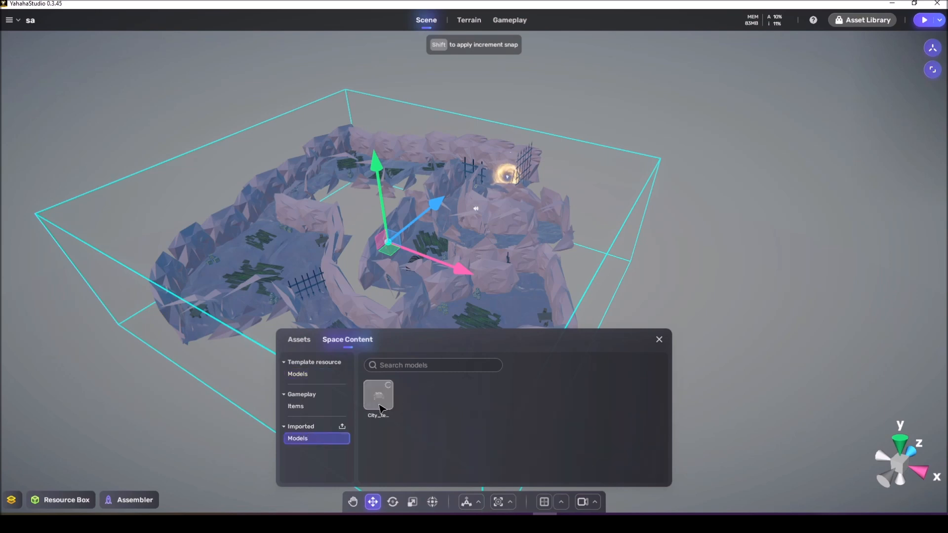
pyautogui.moveTo(380, 409); pyautogui.dragTo(394, 296)
pyautogui.rightClick(429, 209)
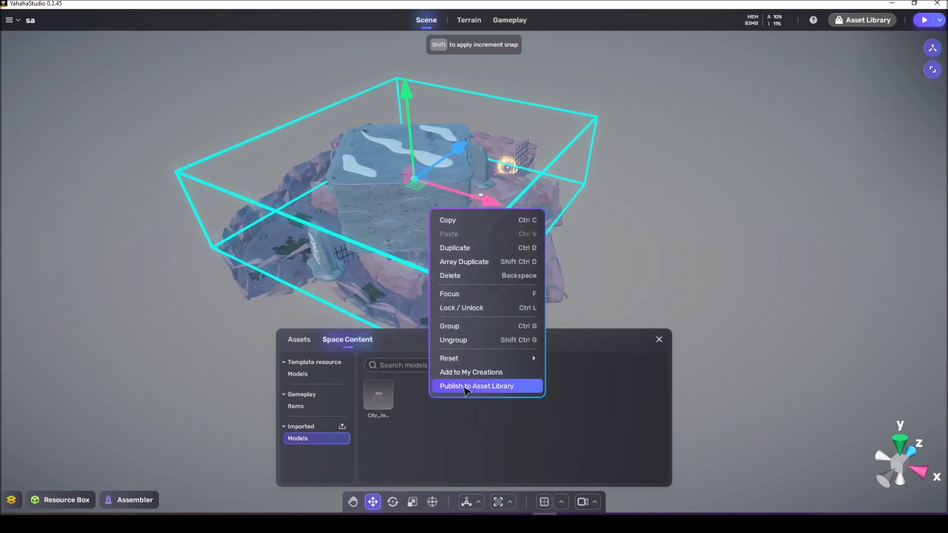
pyautogui.click(600, 346)
# Close the asset browser and delete the imported City model from the scene.
pyautogui.click(659, 340)
pyautogui.moveTo(662, 345); pyautogui.dragTo(588, 326, button='right')
pyautogui.press('Delete')
# Start a playtest with Start Here enabled from the dungeon passage in front of the chain and iron gate.
pyautogui.scroll(3, 587, 324)
pyautogui.scroll(10, 588, 323)
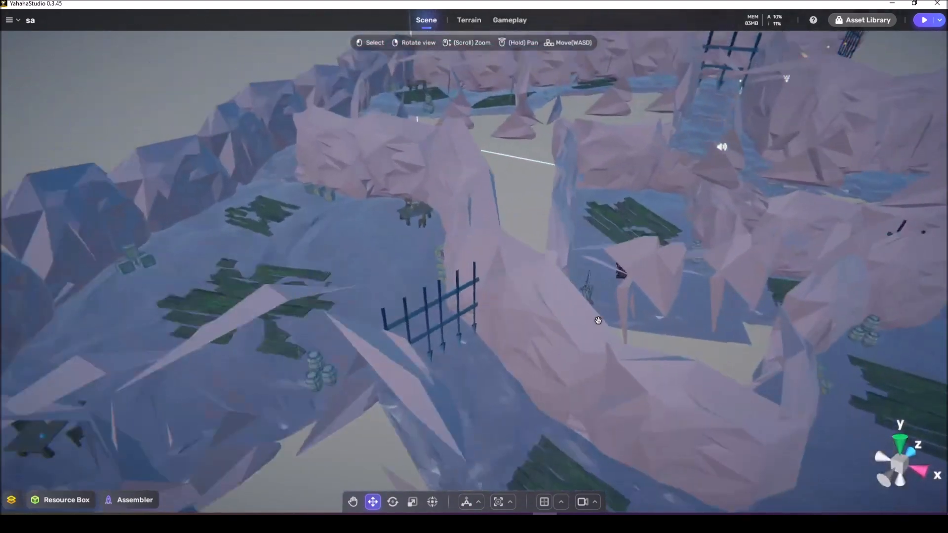
pyautogui.moveTo(598, 321); pyautogui.dragTo(658, 320, button='right')
pyautogui.scroll(-4, 650, 322)
pyautogui.scroll(10, 658, 320)
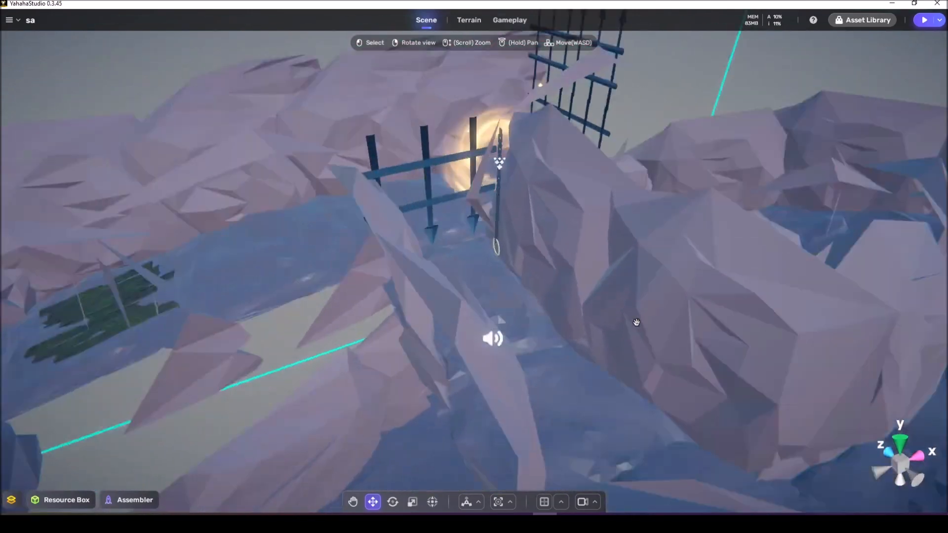
pyautogui.moveTo(636, 323); pyautogui.dragTo(621, 320, button='right')
pyautogui.press('w')
pyautogui.press('w')
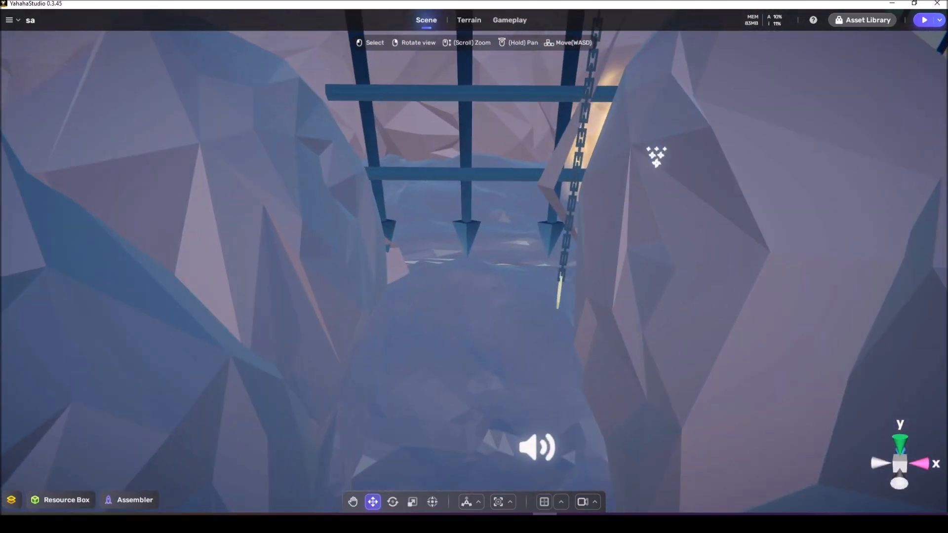
pyautogui.click(940, 20)
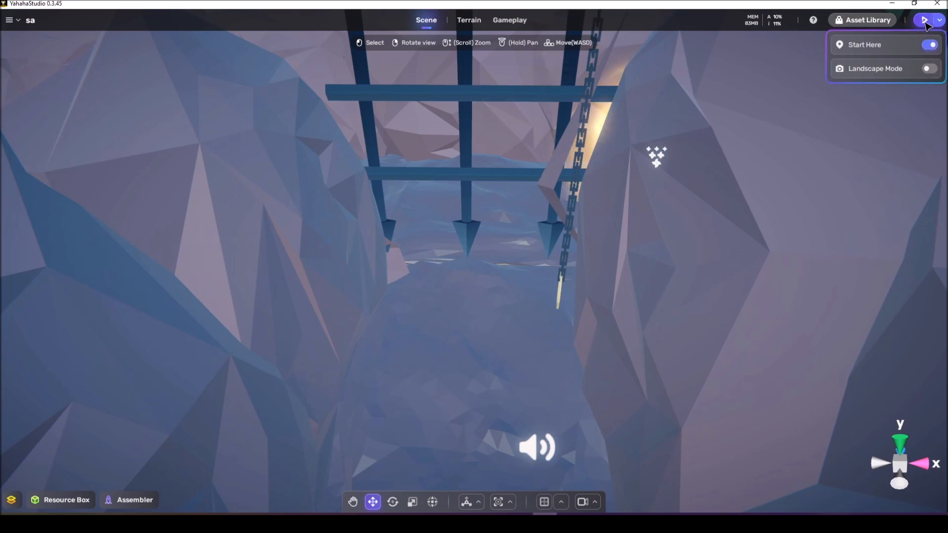
pyautogui.click(925, 21)
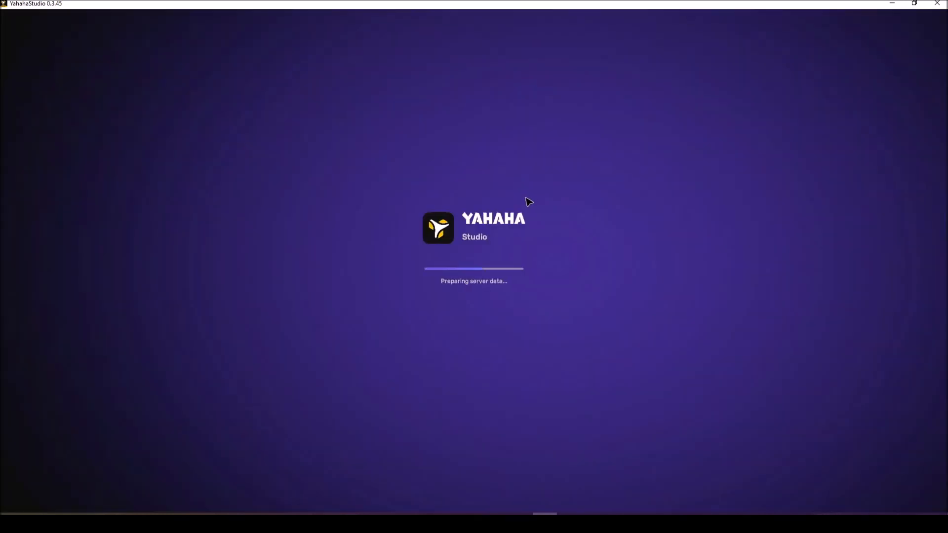
# Run the character under the raised gate and around the glowing portal and hanging chain to test the dungeon.
pyautogui.press('w')
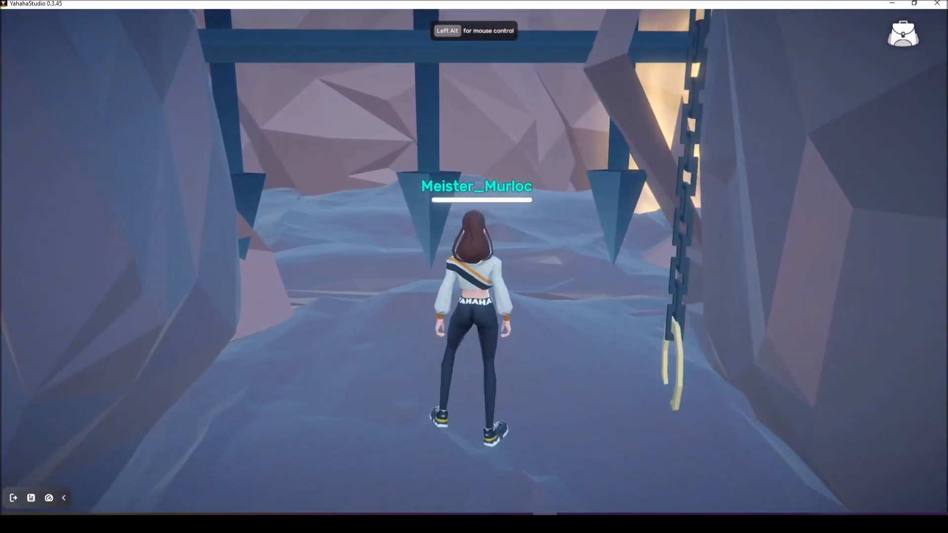
pyautogui.press('w')
pyautogui.press('a')
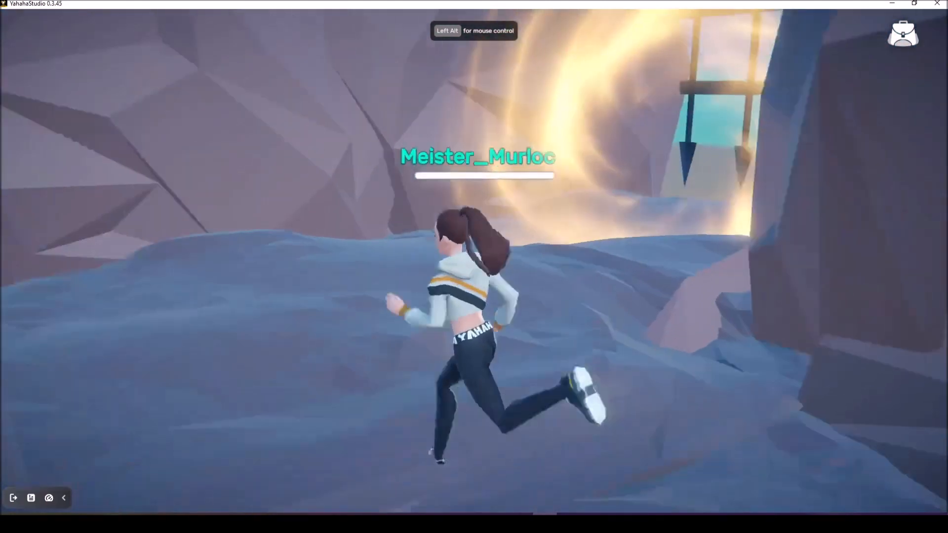
pyautogui.press('w')
pyautogui.press('d')
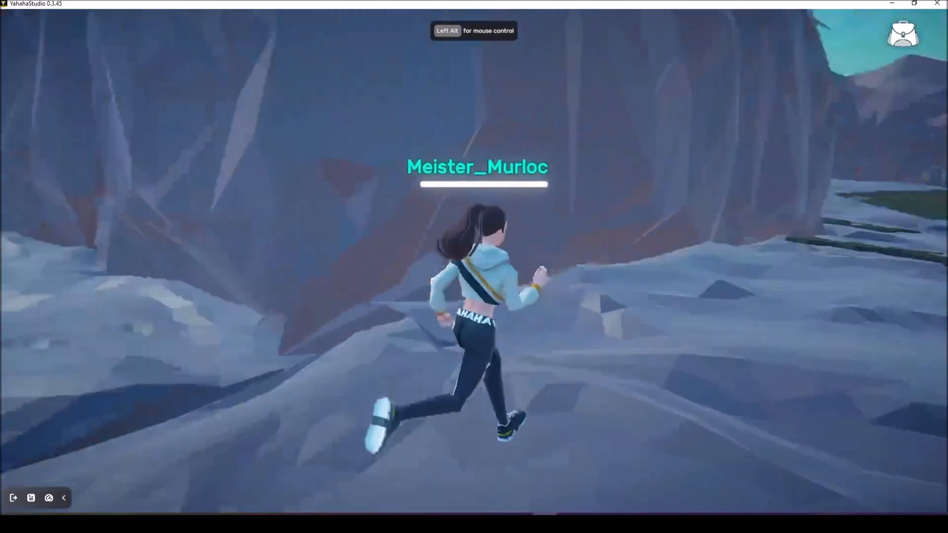
pyautogui.press('w')
pyautogui.press('a')
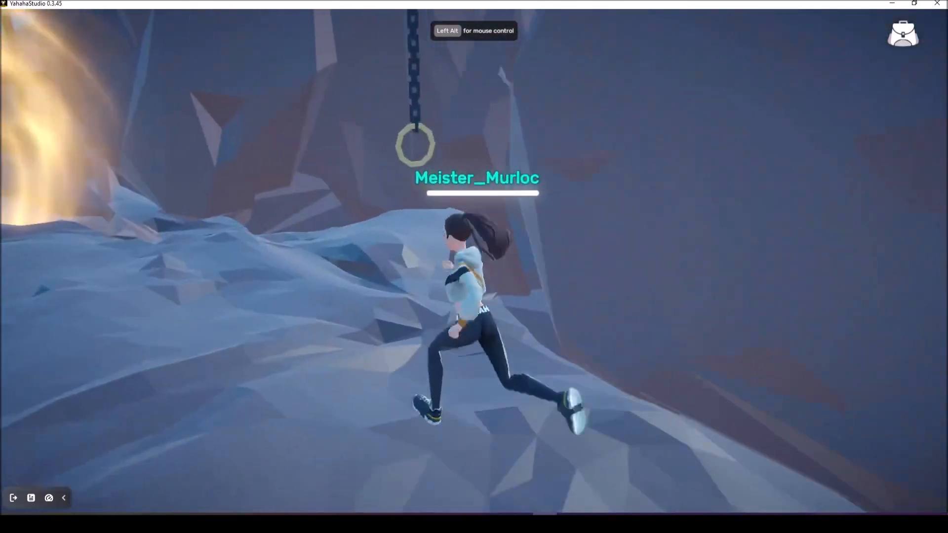
pyautogui.press('w')
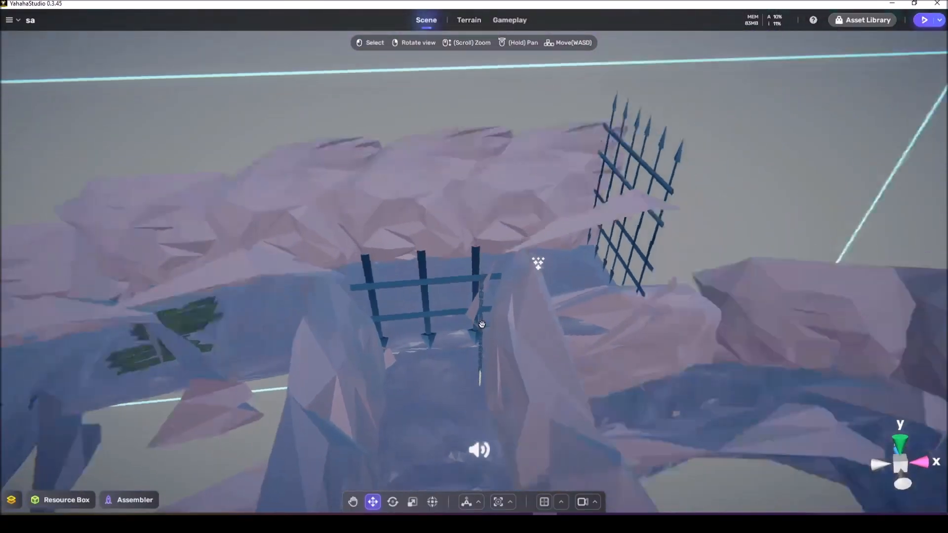
# Examine the dungeon room with the crates, barrels and wooden planks in front of the iron gate.
pyautogui.moveTo(482, 324); pyautogui.dragTo(232, 319, button='right')
pyautogui.press('w')
pyautogui.press('d')
pyautogui.press('w')
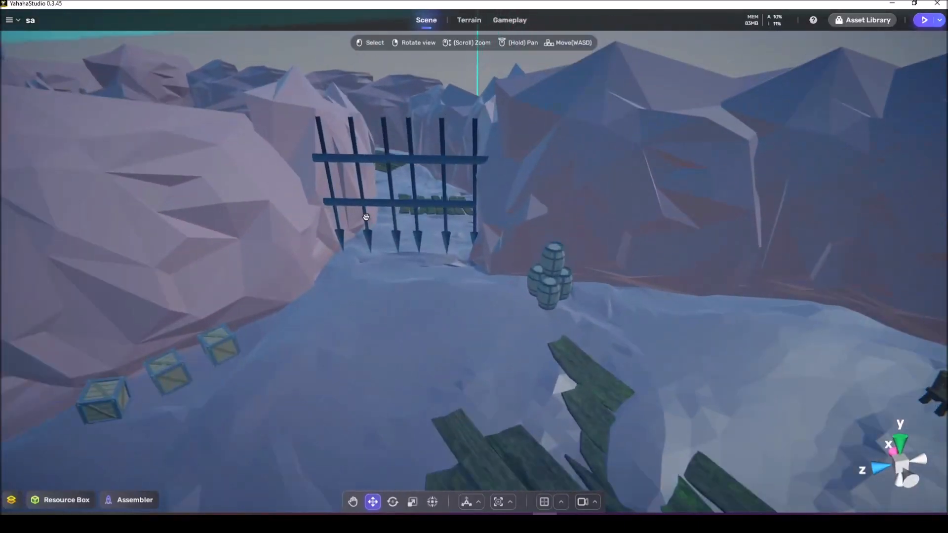
pyautogui.moveTo(380, 206); pyautogui.dragTo(522, 160, button='right')
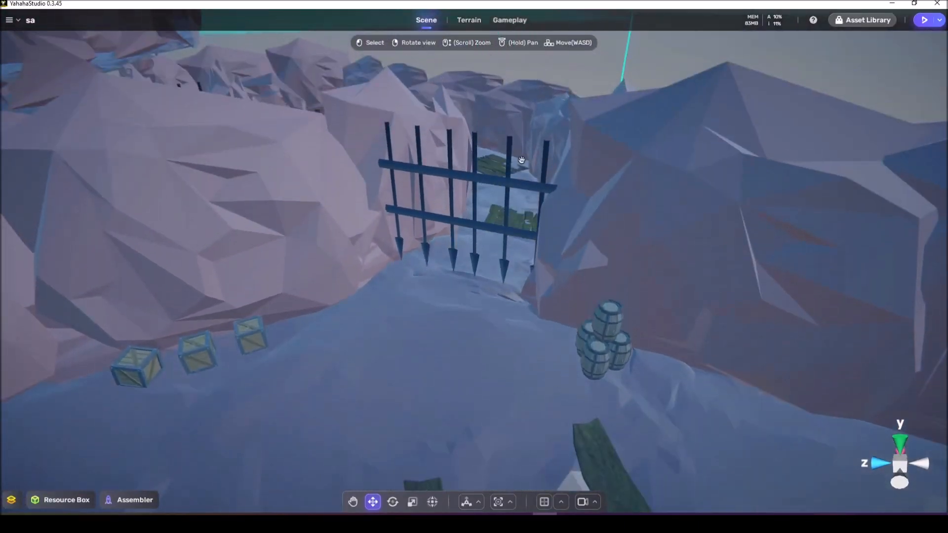
pyautogui.moveTo(478, 242)
pyautogui.mouseDown(button='right')
pyautogui.moveTo(459, 245)
pyautogui.moveTo(470, 246)
pyautogui.mouseUp(button='right')
pyautogui.press('w')
pyautogui.press('s')
pyautogui.press('w')
pyautogui.press('s')
pyautogui.press('w')
pyautogui.press('w')
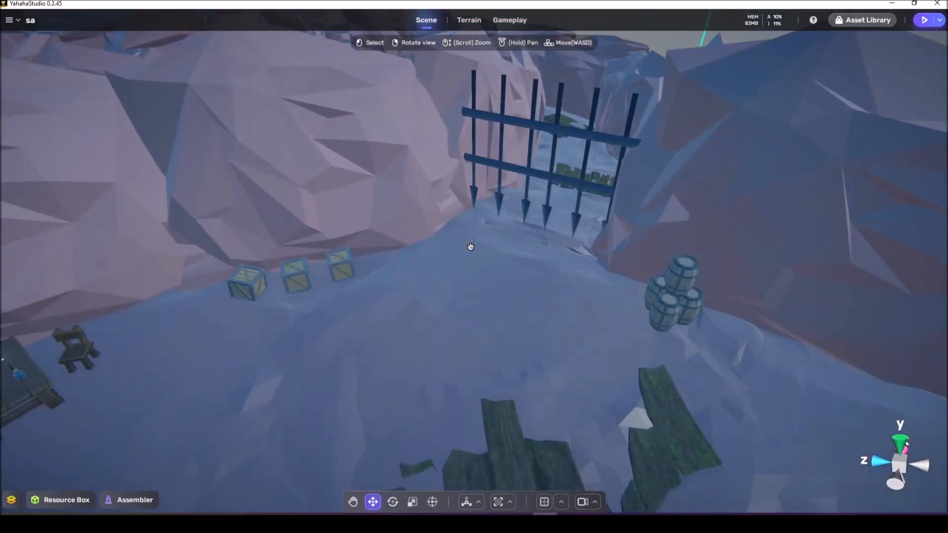
# Search the My Assets models for "gob" and place the first goblin model on the floor before the iron gate.
pyautogui.click(79, 496)
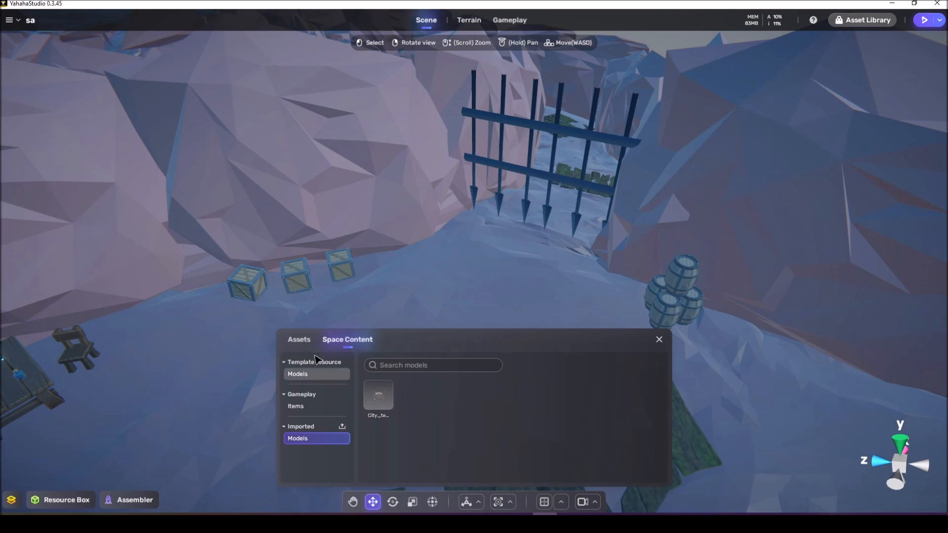
pyautogui.click(297, 394)
pyautogui.click(385, 366)
pyautogui.write('gob')
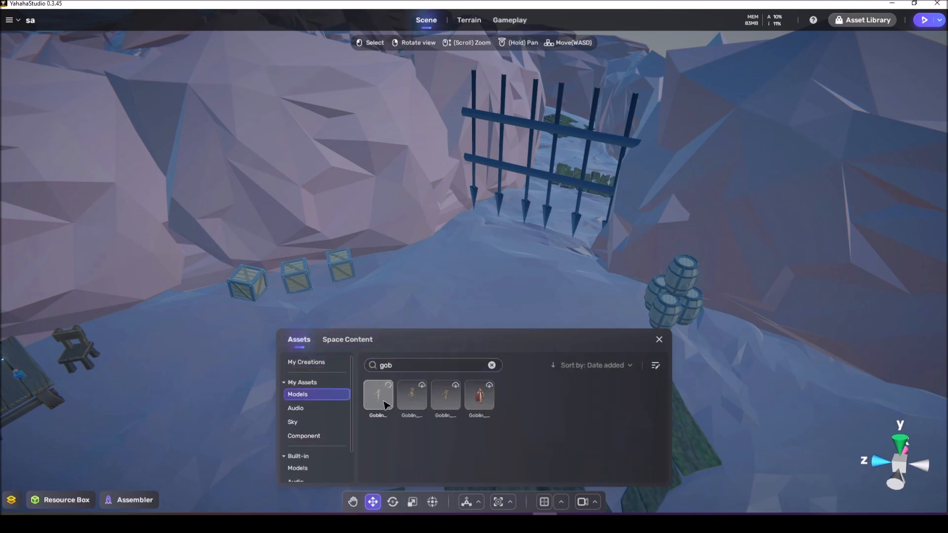
pyautogui.moveTo(385, 404); pyautogui.dragTo(474, 297)
pyautogui.click(659, 340)
# Rotate the goblin about its vertical axis so it faces into the room.
pyautogui.press('r')
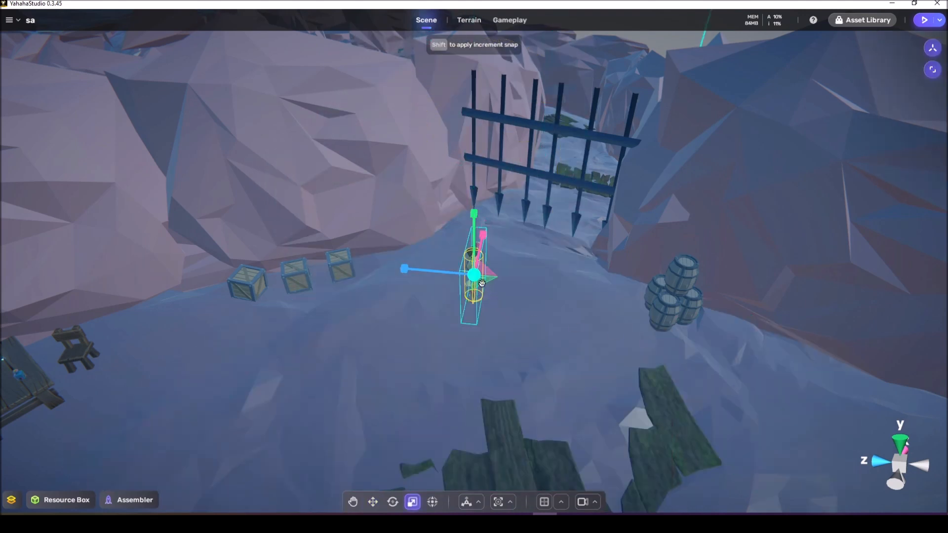
pyautogui.press('q')
pyautogui.moveTo(471, 311)
pyautogui.mouseDown()
pyautogui.moveTo(467, 295)
pyautogui.moveTo(471, 307)
pyautogui.mouseUp()
pyautogui.press('e')
pyautogui.scroll(5, 560, 301)
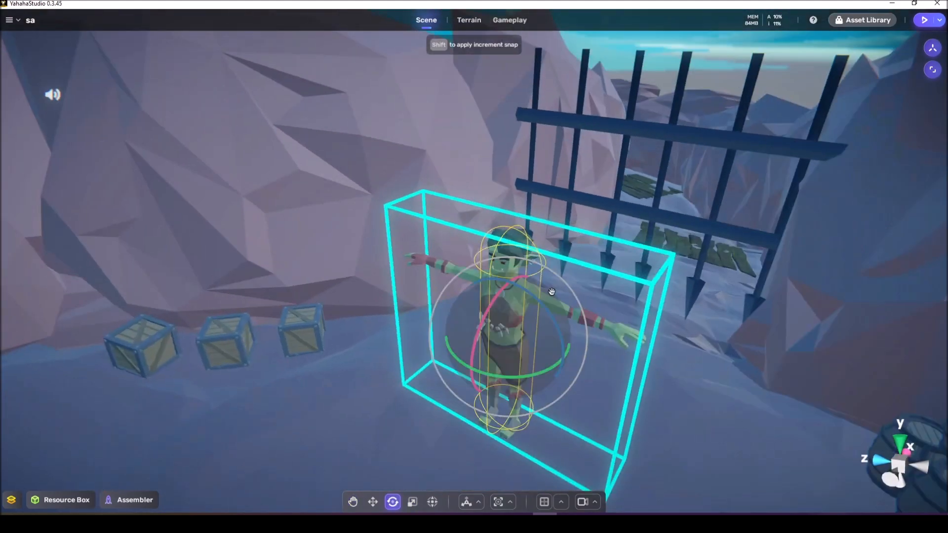
pyautogui.scroll(-2, 559, 297)
# Enlarge the goblin slightly and reposition it on the floor in front of the iron gate.
pyautogui.press('r')
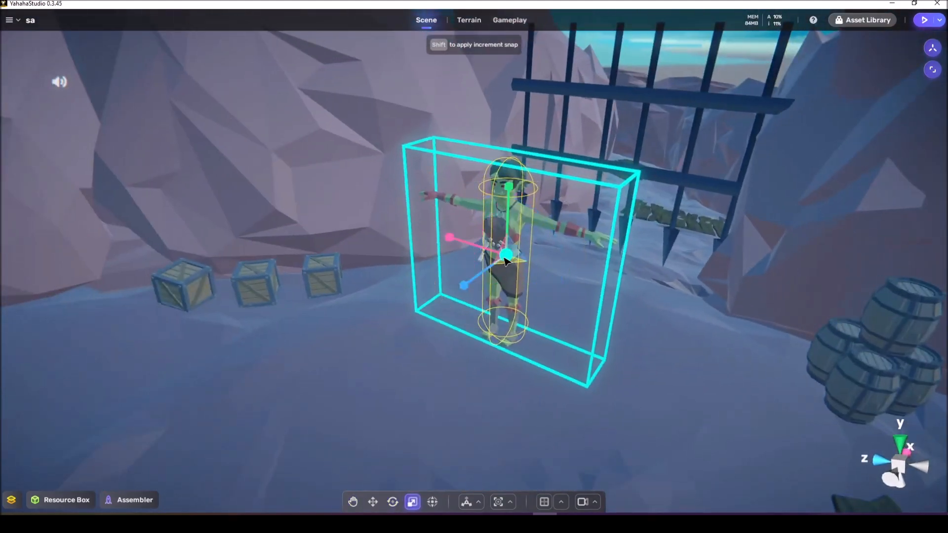
pyautogui.moveTo(510, 259); pyautogui.dragTo(517, 254)
pyautogui.press('q')
pyautogui.moveTo(501, 336); pyautogui.dragTo(521, 353)
pyautogui.scroll(-5, 520, 353)
pyautogui.press('w')
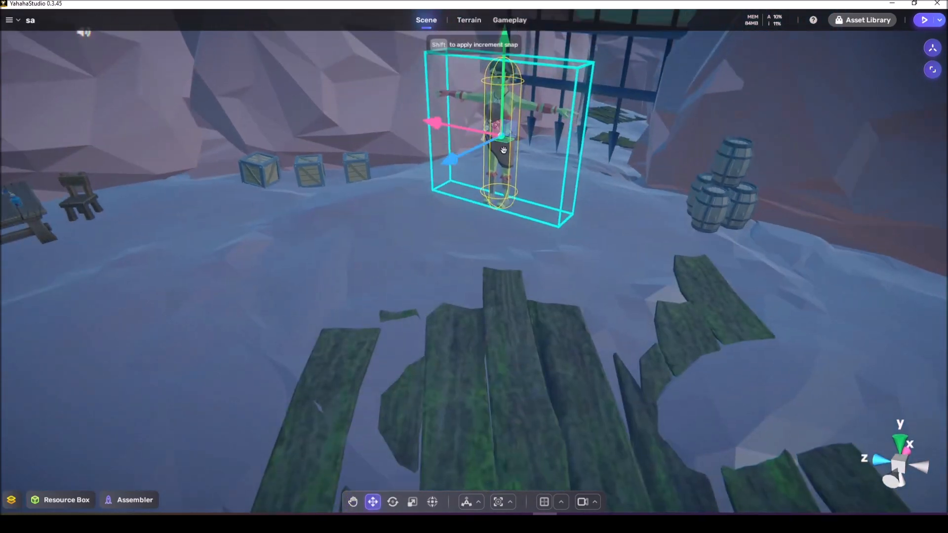
# Move the goblin away from the iron gate, closer to the wooden planks in the middle of the room.
pyautogui.moveTo(488, 148); pyautogui.dragTo(438, 172)
pyautogui.moveTo(438, 173); pyautogui.dragTo(466, 229, button='right')
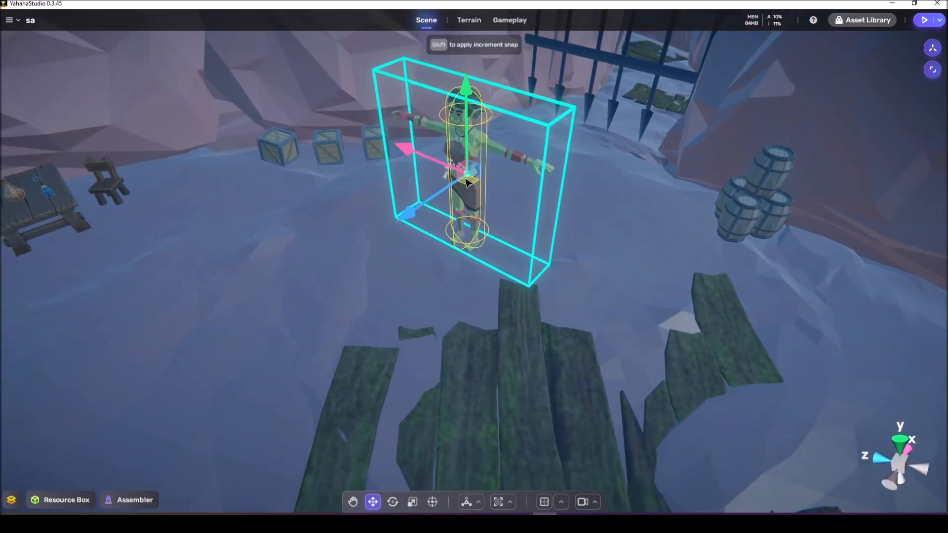
pyautogui.moveTo(466, 183); pyautogui.dragTo(436, 211)
pyautogui.moveTo(436, 212); pyautogui.dragTo(478, 238, button='right')
pyautogui.scroll(2, 484, 238)
pyautogui.scroll(-2, 462, 231)
pyautogui.moveTo(698, 267)
pyautogui.mouseDown(button='right')
pyautogui.moveTo(686, 266)
pyautogui.moveTo(696, 267)
pyautogui.mouseUp(button='right')
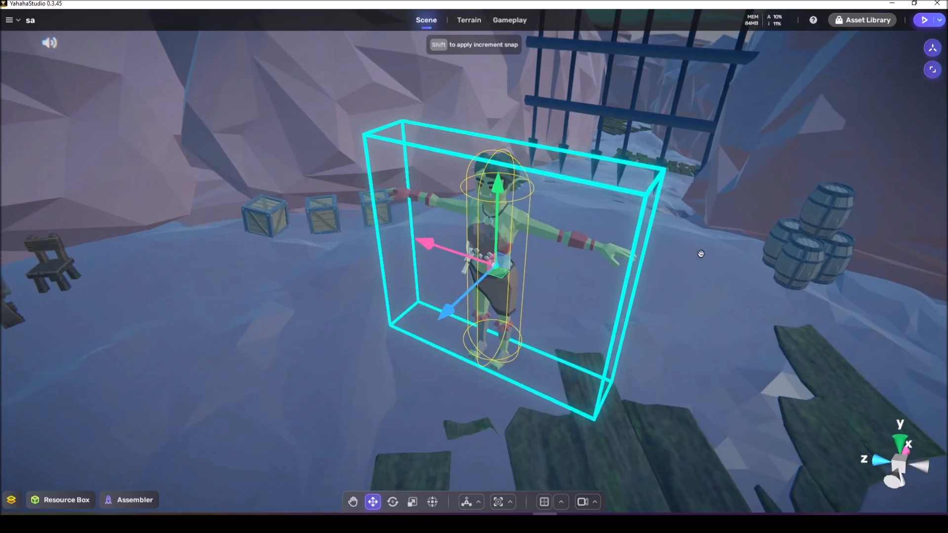
# Add the Attack component to the goblin and set its life to 3.
pyautogui.click(895, 72)
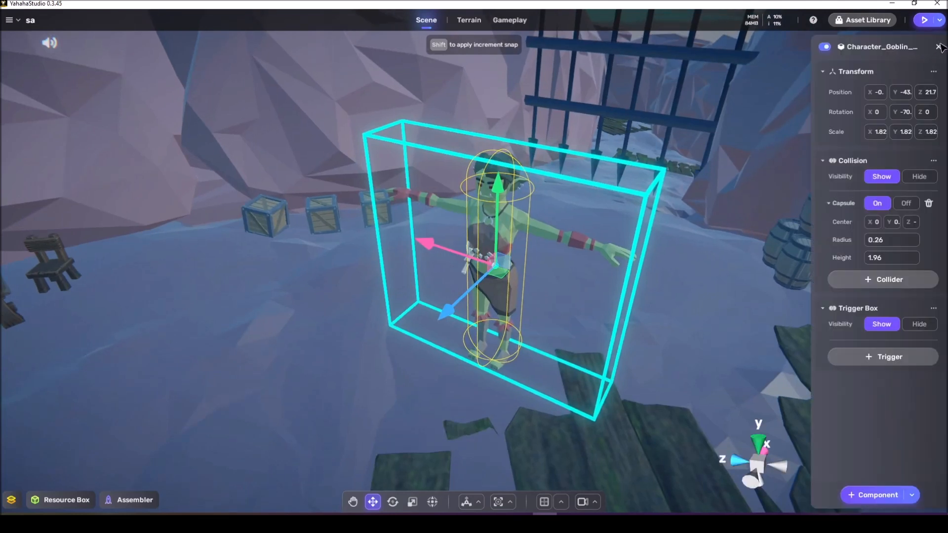
pyautogui.click(880, 495)
pyautogui.click(339, 195)
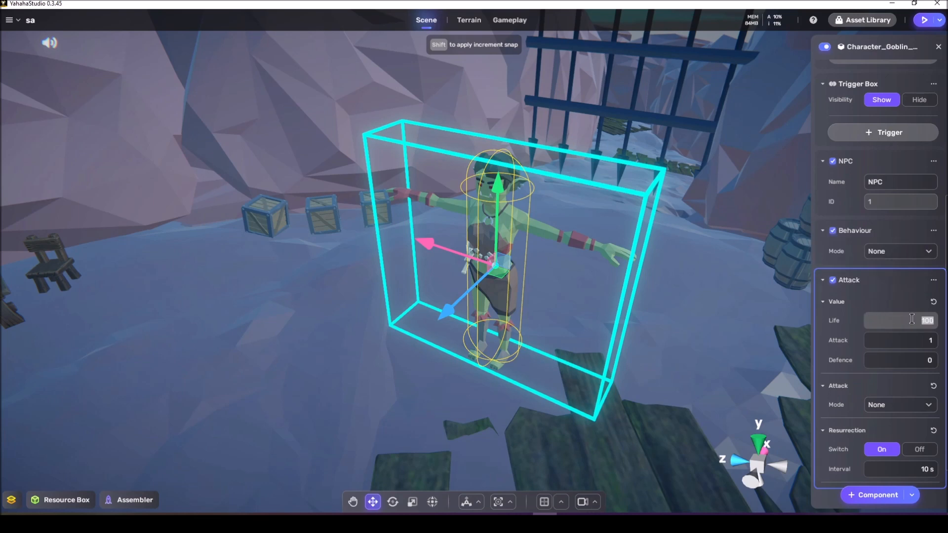
pyautogui.write('3')
pyautogui.press('Return')
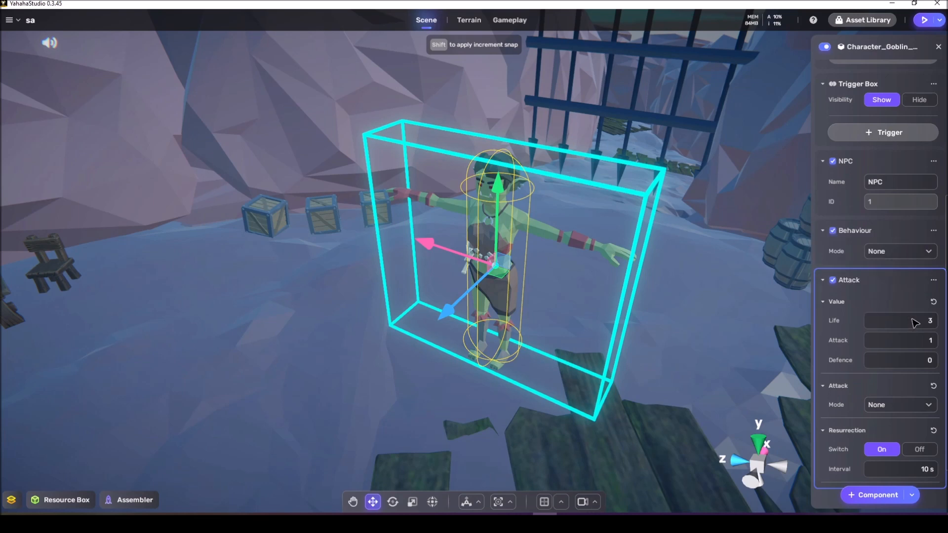
# Set the player avatar's attack value to 5 in the gameplay settings.
pyautogui.click(507, 18)
pyautogui.click(430, 81)
pyautogui.click(400, 81)
pyautogui.scroll(-2, 534, 374)
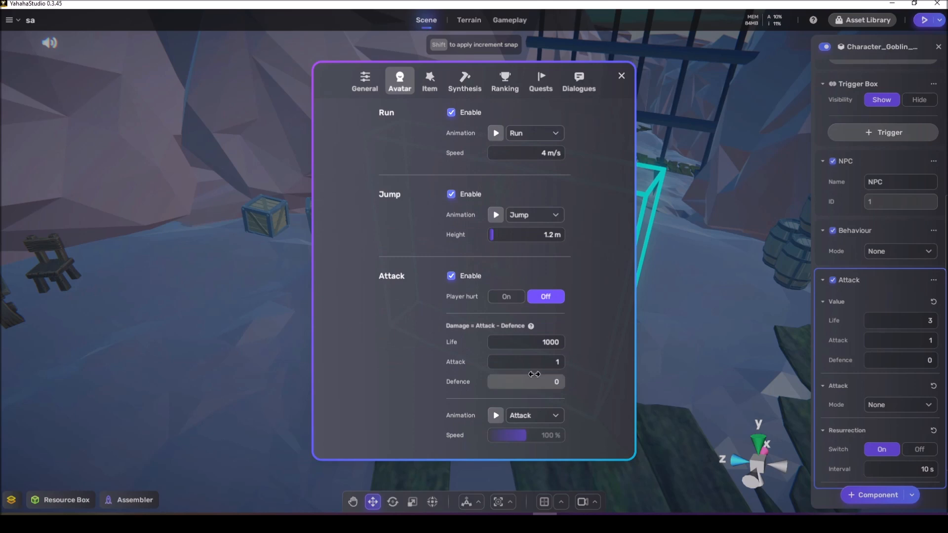
pyautogui.write('5')
pyautogui.press('Return')
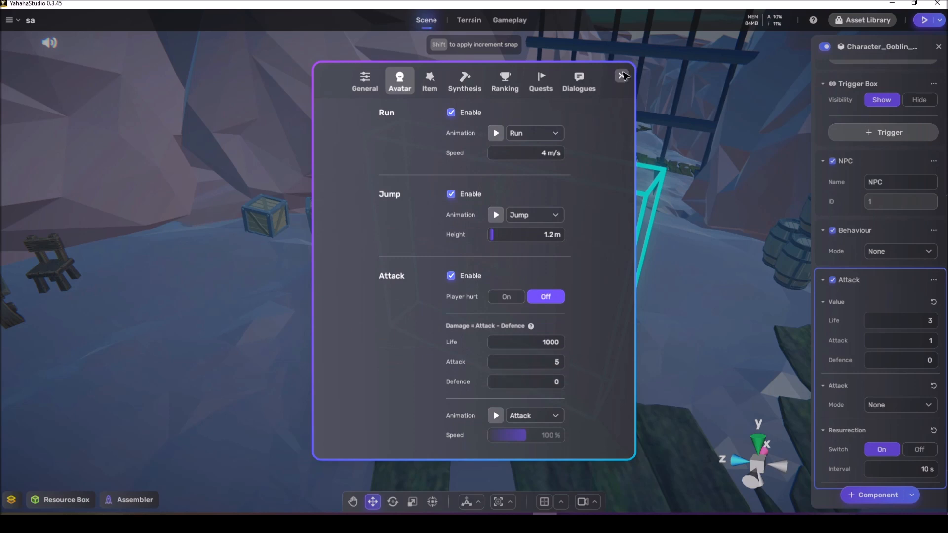
pyautogui.click(623, 75)
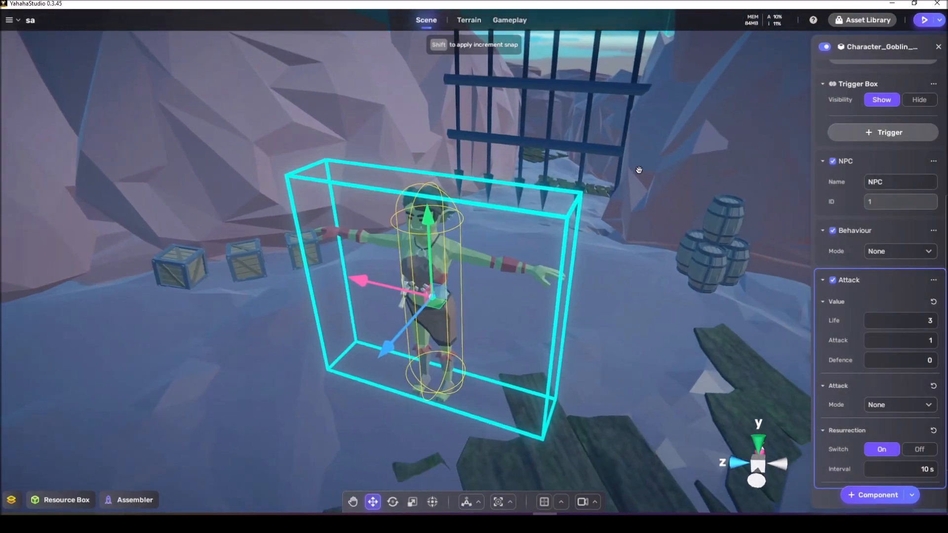
# Turn off the goblin's resurrection and collapse its Attack, NPC and Behaviour components.
pyautogui.moveTo(673, 299); pyautogui.dragTo(639, 295, button='right')
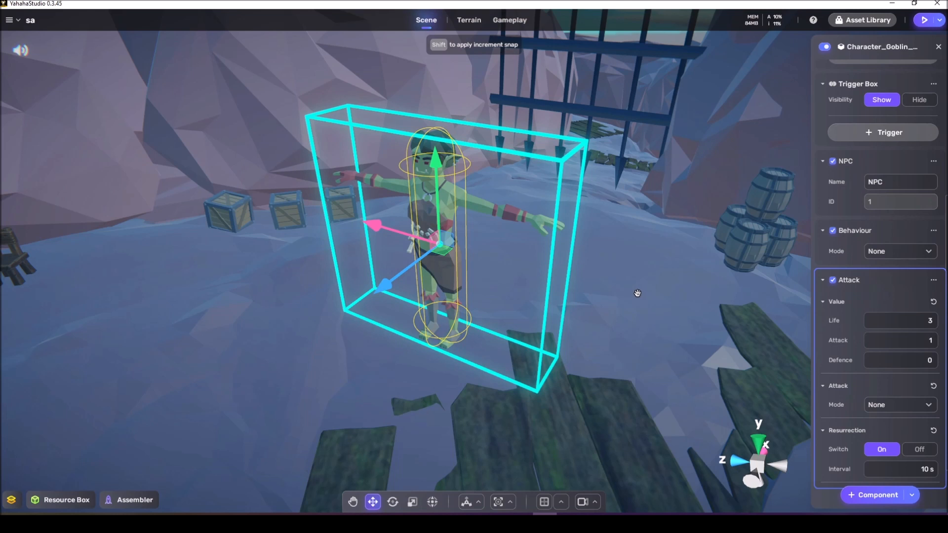
pyautogui.moveTo(638, 294); pyautogui.dragTo(637, 293, button='right')
pyautogui.scroll(-1, 857, 334)
pyautogui.scroll(-1, 910, 404)
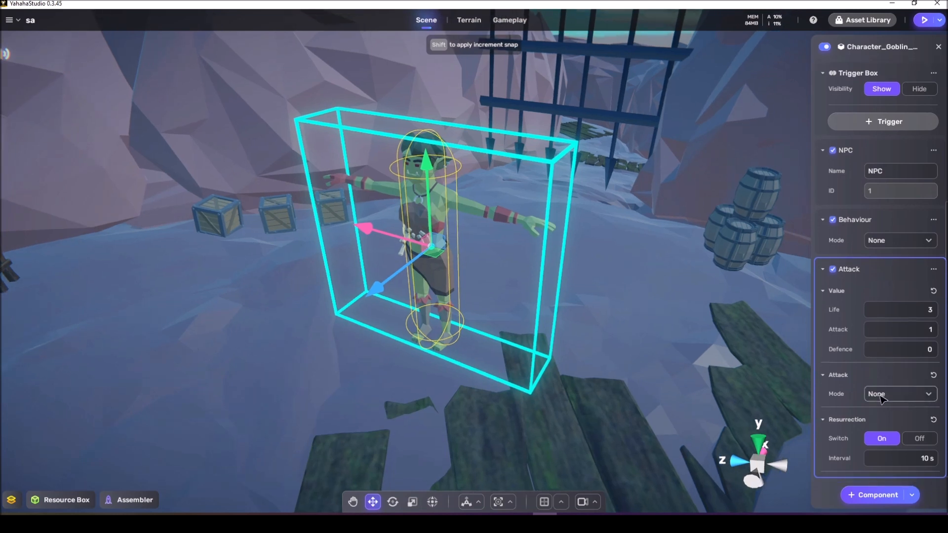
pyautogui.click(917, 442)
pyautogui.click(823, 289)
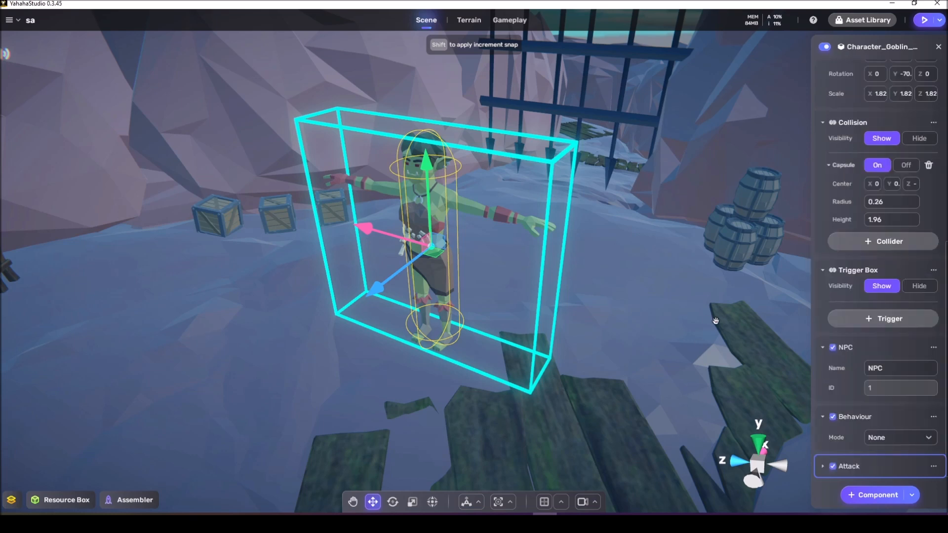
pyautogui.click(821, 347)
pyautogui.moveTo(691, 327); pyautogui.dragTo(684, 367, button='middle')
pyautogui.click(821, 411)
pyautogui.moveTo(691, 303); pyautogui.dragTo(684, 345, button='middle')
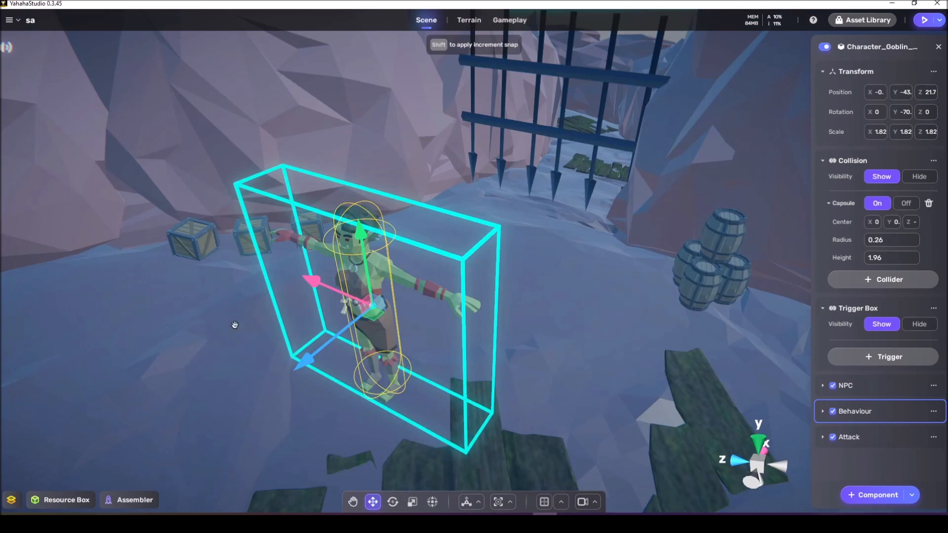
# Rename the goblin character as Boss1 in the scene's object list.
pyautogui.click(12, 500)
pyautogui.press('F2')
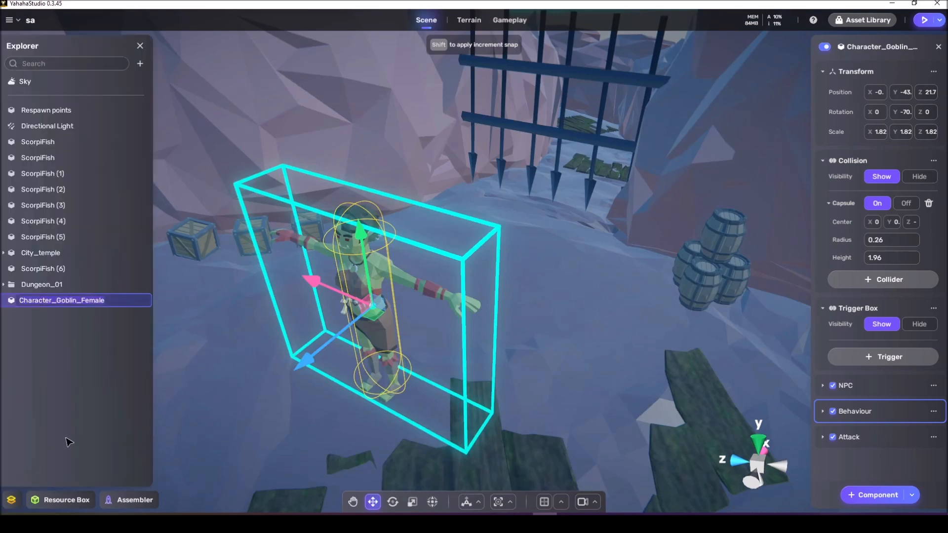
pyautogui.write('s1')
pyautogui.press('Return')
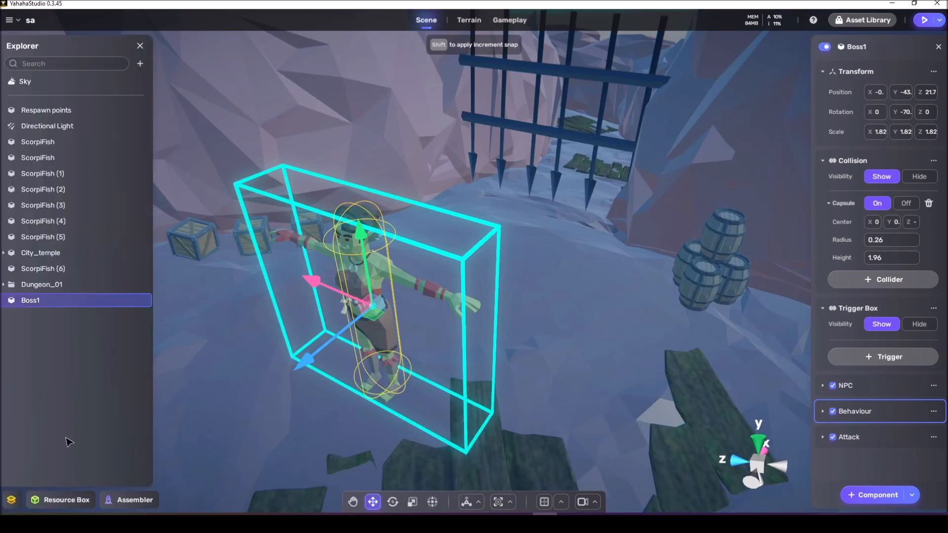
# Add a Move component to Gate_01 inside the Dungeon_01 group.
pyautogui.moveTo(551, 154); pyautogui.dragTo(421, 209, button='middle')
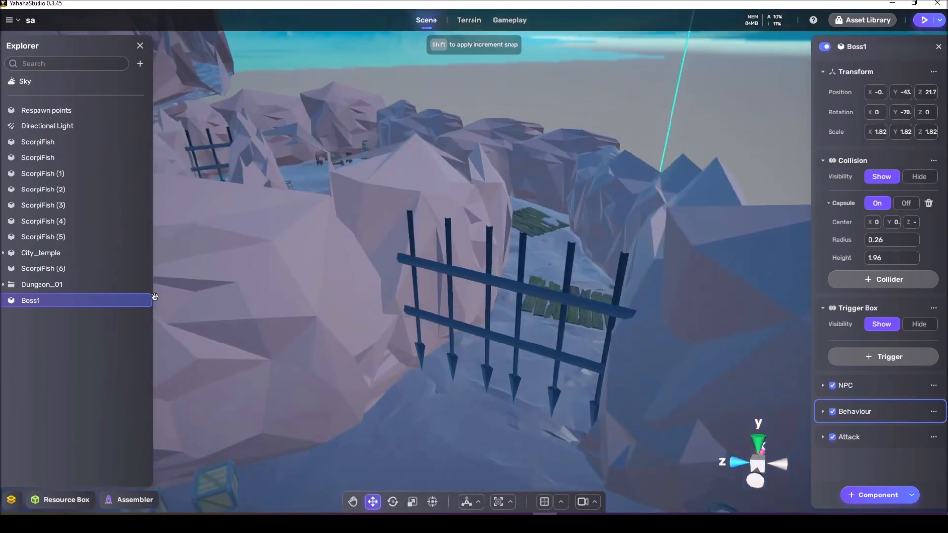
pyautogui.click(4, 285)
pyautogui.moveTo(273, 308); pyautogui.dragTo(277, 304, button='right')
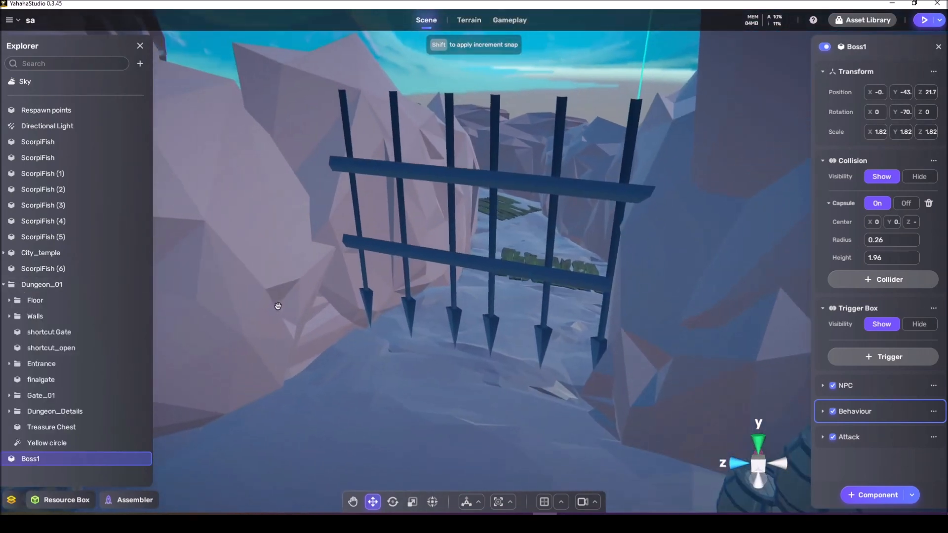
pyautogui.click(35, 397)
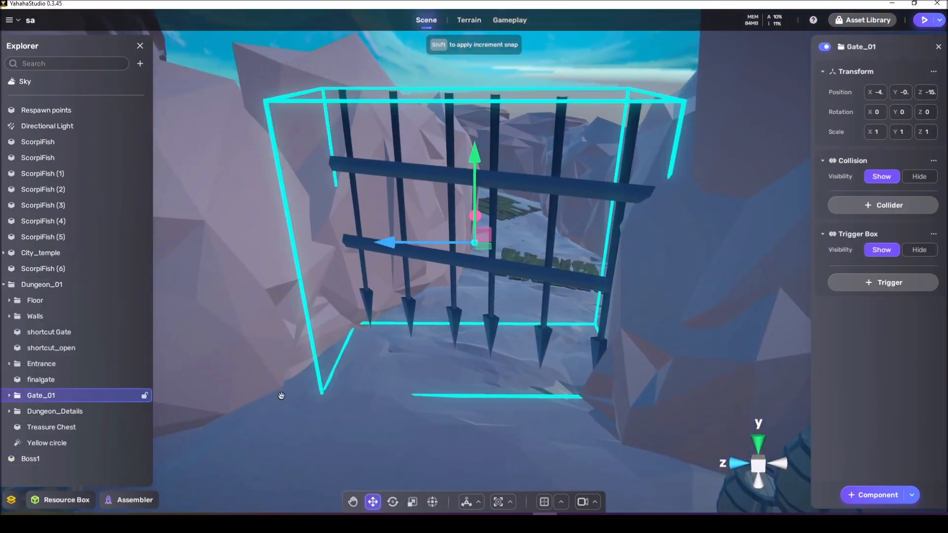
pyautogui.click(873, 496)
pyautogui.click(499, 285)
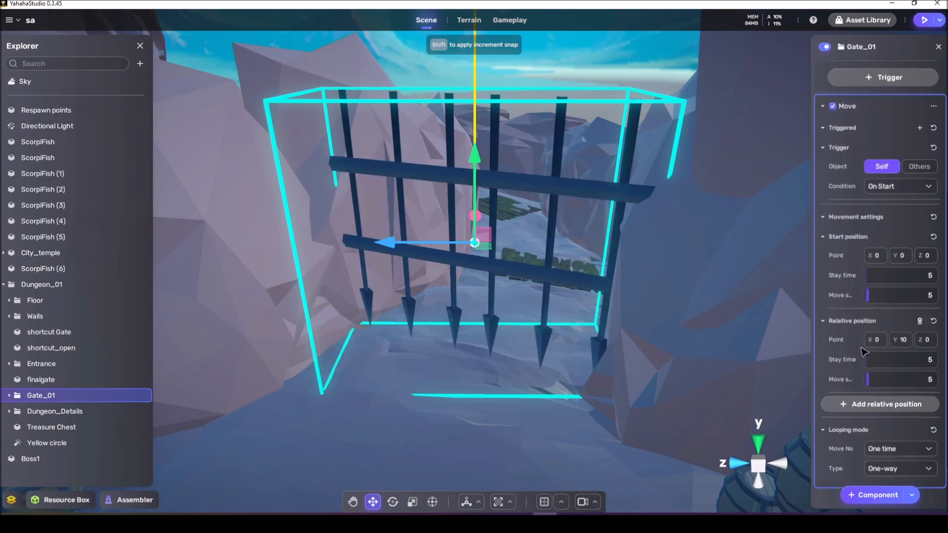
# Make Gate_01's movement triggered by another object, Boss1, under the Insufficient health condition with a 0 % threshold.
pyautogui.click(921, 204)
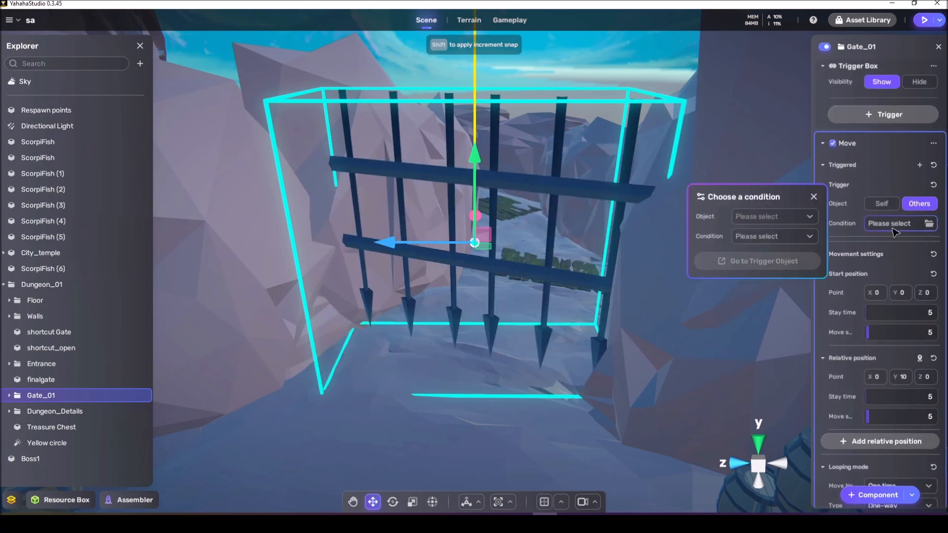
pyautogui.click(773, 222)
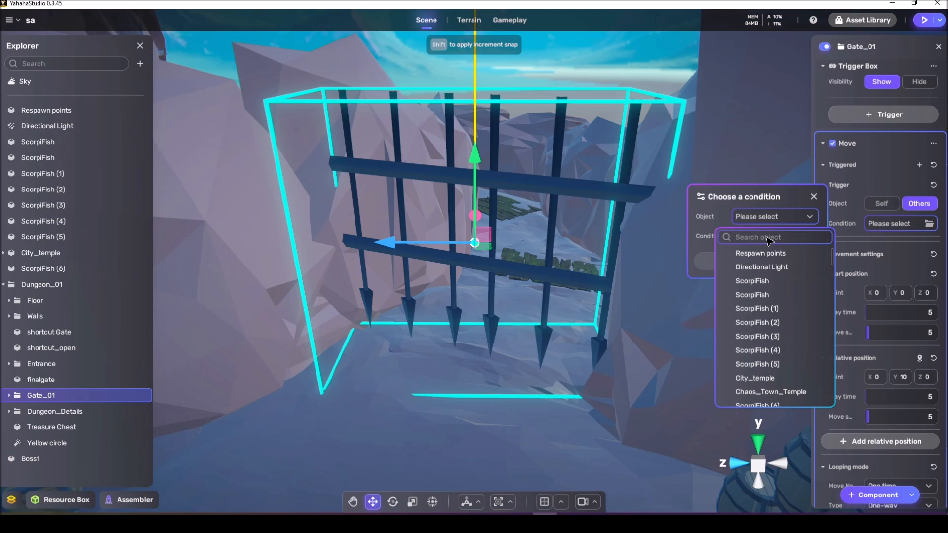
pyautogui.click(746, 253)
pyautogui.click(768, 237)
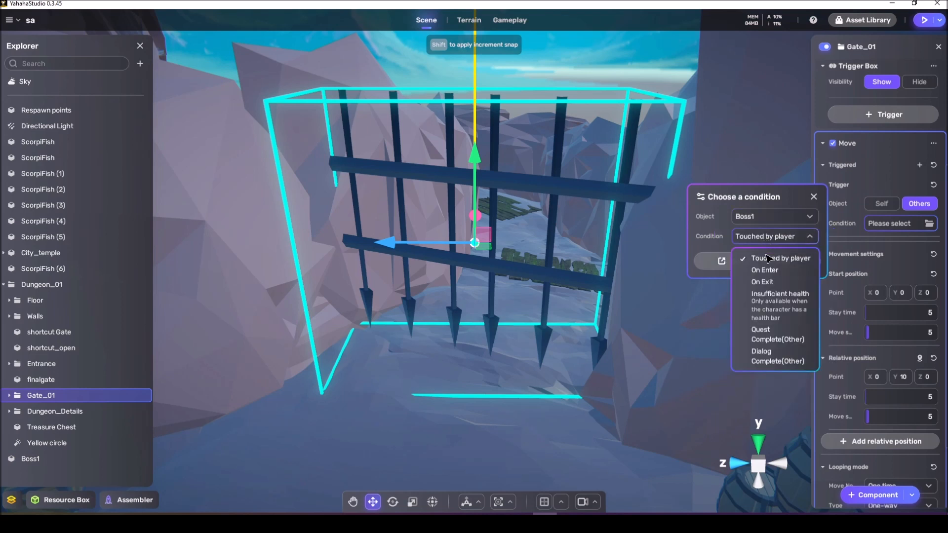
pyautogui.click(772, 296)
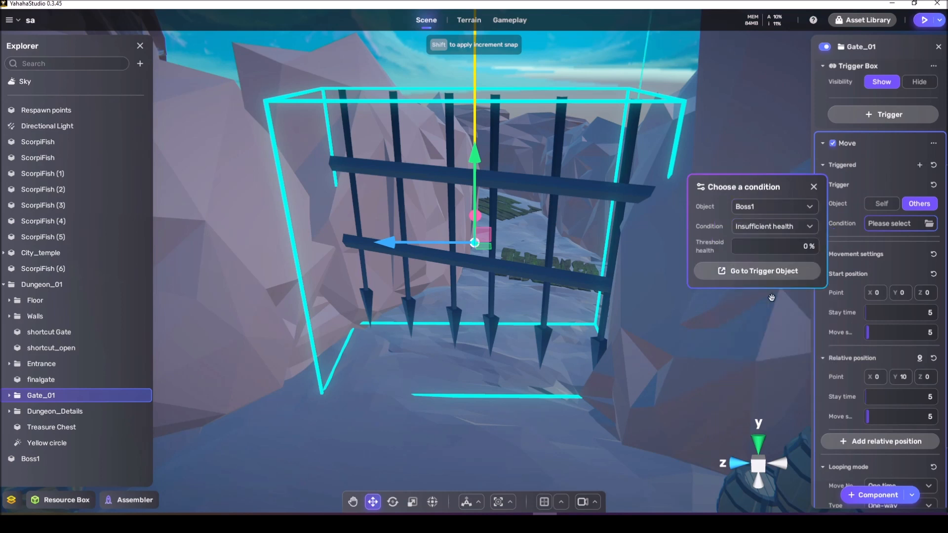
pyautogui.click(813, 188)
# Set Gate_01's stay times at the start and relative positions to 1 and the relative position's Y to 5.
pyautogui.moveTo(583, 342)
pyautogui.mouseDown(button='right')
pyautogui.moveTo(522, 349)
pyautogui.moveTo(574, 348)
pyautogui.mouseUp(button='right')
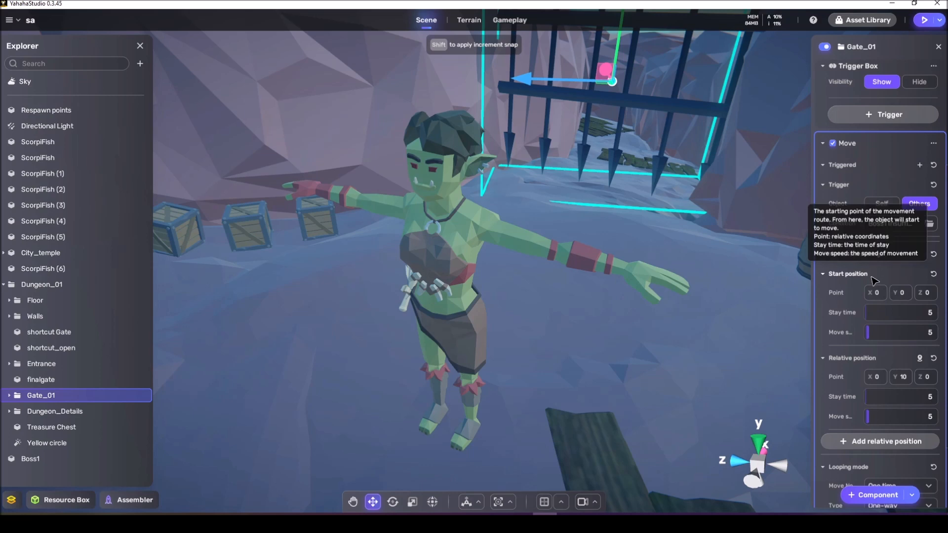
pyautogui.moveTo(812, 322); pyautogui.dragTo(792, 302, button='right')
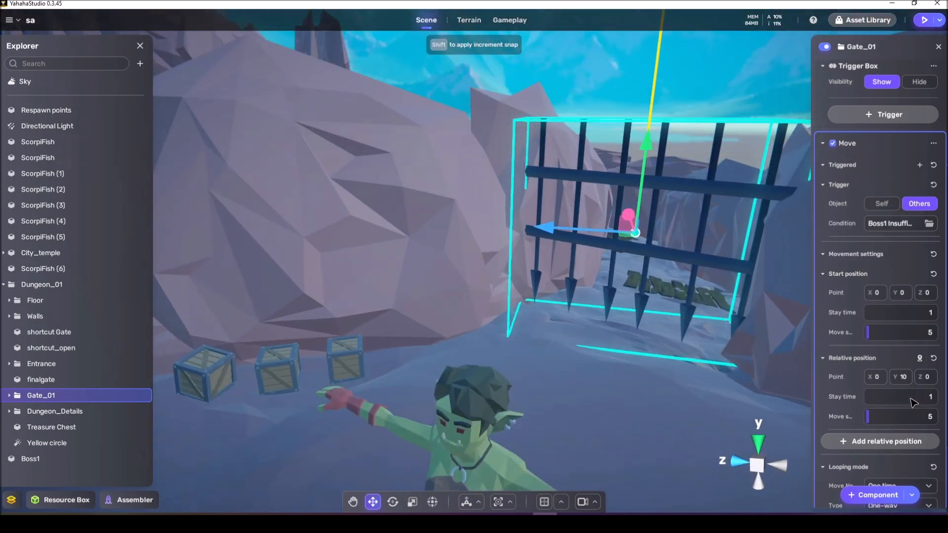
pyautogui.scroll(-2, 869, 417)
pyautogui.moveTo(753, 402); pyautogui.dragTo(762, 382, button='right')
pyautogui.press('w')
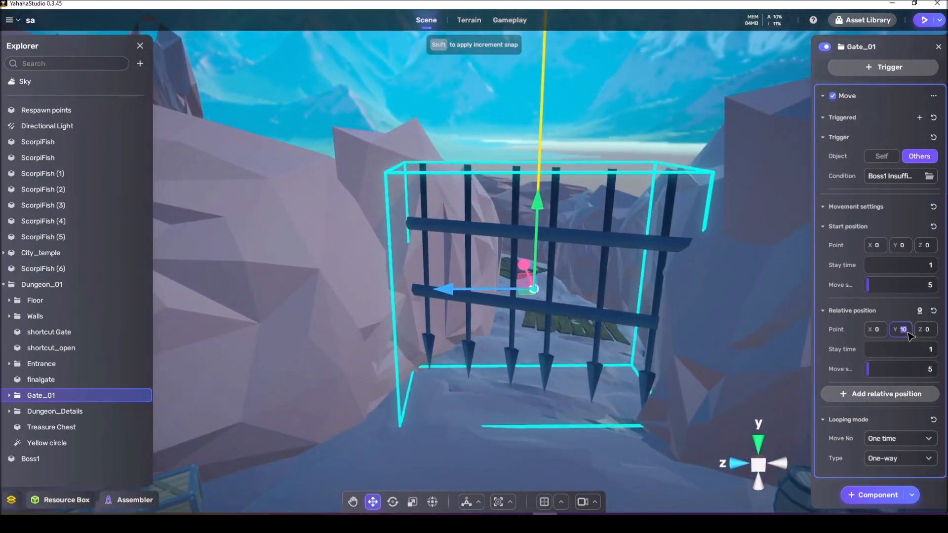
pyautogui.press('d')
# Duplicate the Boss1 goblin.
pyautogui.moveTo(735, 314); pyautogui.dragTo(646, 331, button='right')
pyautogui.click(693, 324)
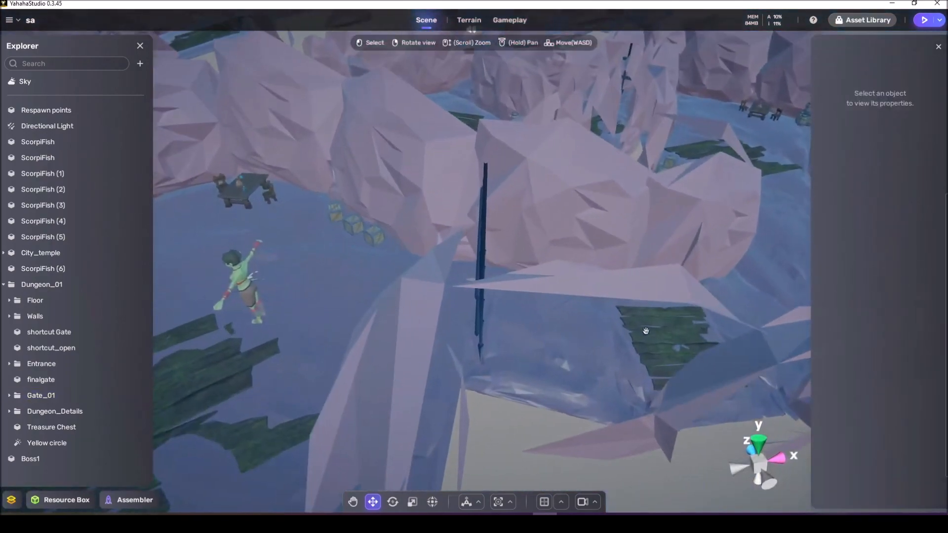
pyautogui.click(244, 278)
pyautogui.moveTo(243, 278); pyautogui.dragTo(282, 283, button='right')
pyautogui.hotkey('ctrl', 'd')
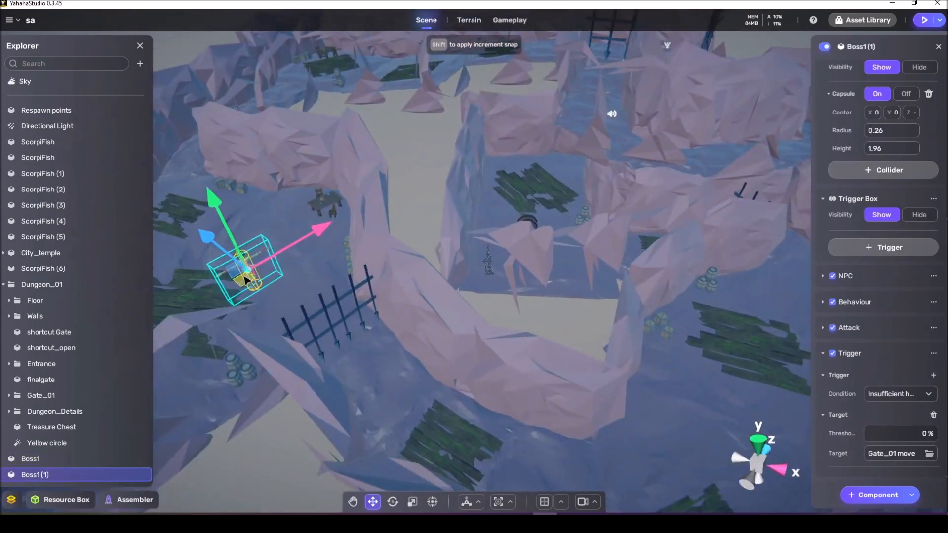
# Place the copied goblin between the planks and the table in another dungeon room and rename it as Boss2.
pyautogui.moveTo(244, 278); pyautogui.dragTo(781, 295)
pyautogui.moveTo(782, 294); pyautogui.dragTo(790, 316, button='right')
pyautogui.moveTo(318, 273); pyautogui.dragTo(651, 320)
pyautogui.press('e')
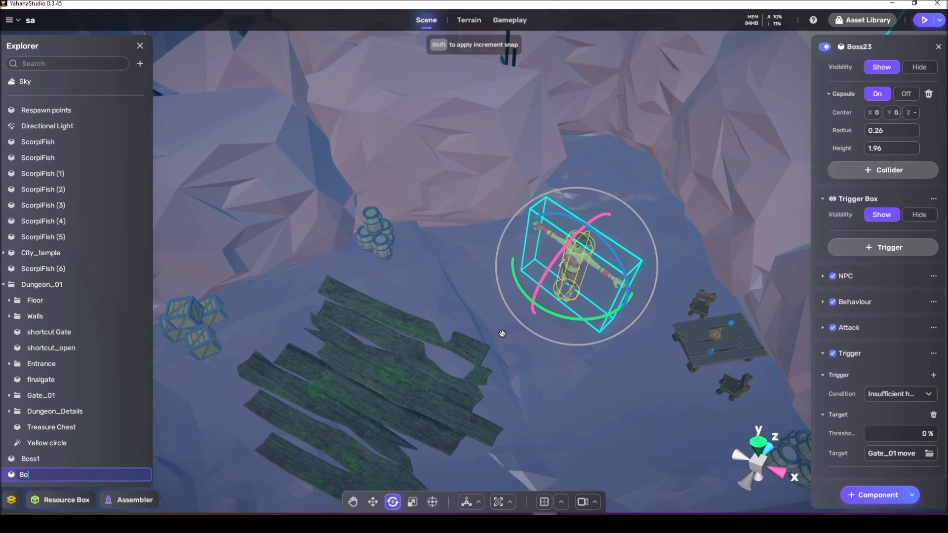
pyautogui.moveTo(503, 333); pyautogui.dragTo(328, 306, button='right')
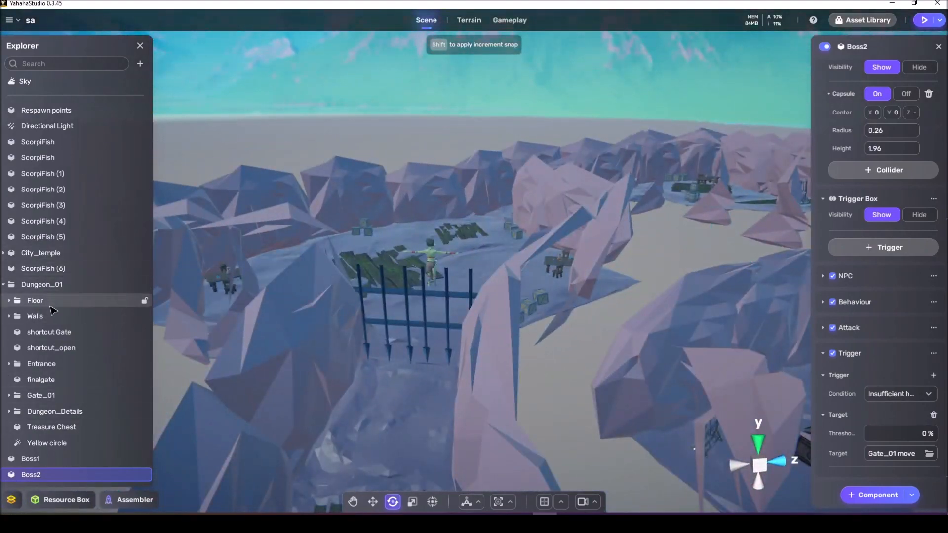
# Copy the Move component from Gate_01 and paste it onto finalgate.
pyautogui.click(40, 395)
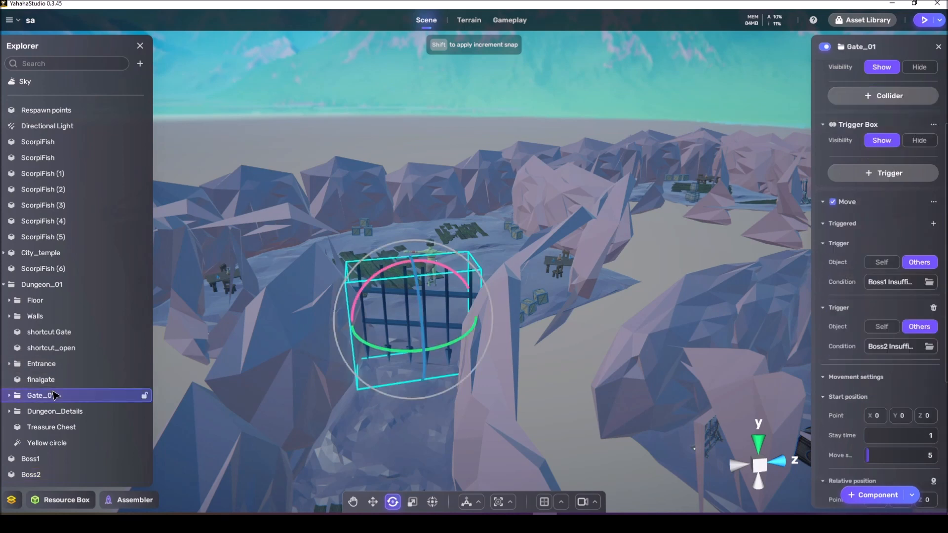
pyautogui.click(933, 202)
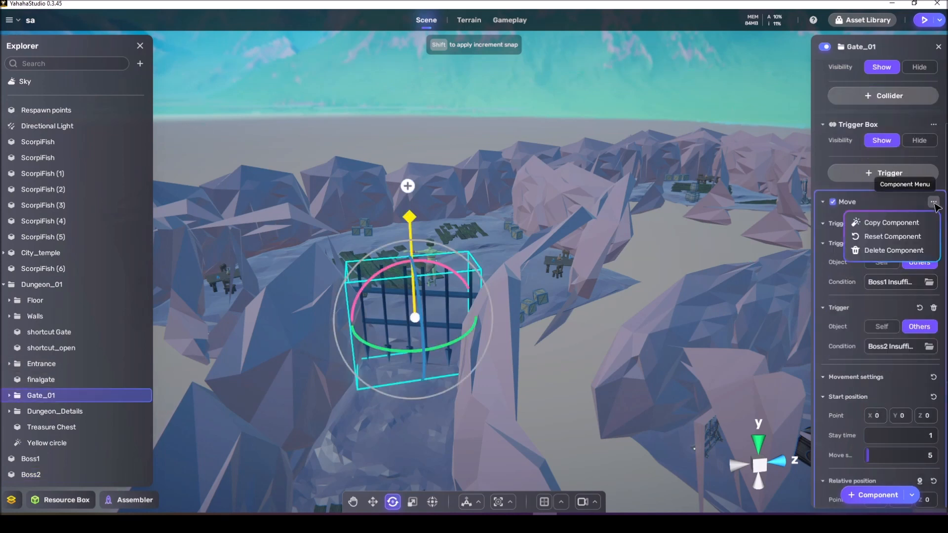
pyautogui.click(892, 223)
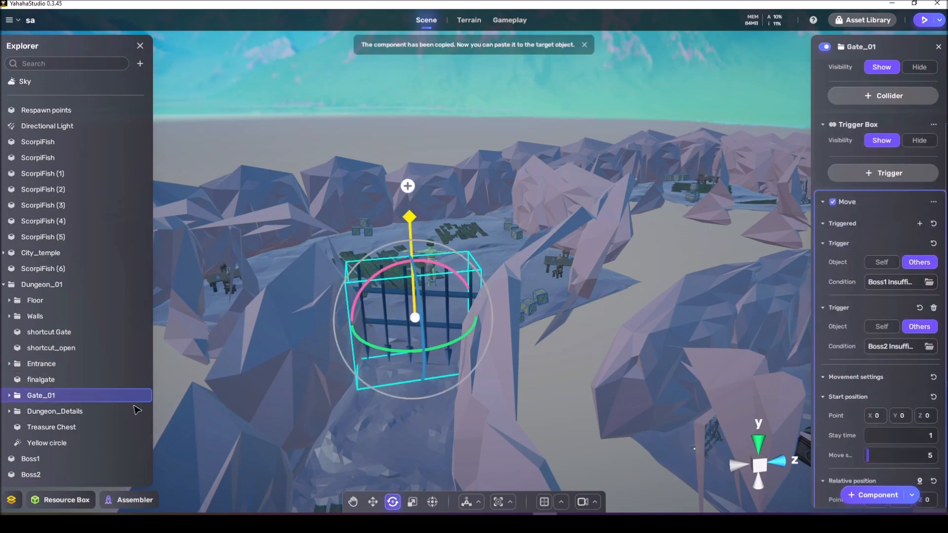
pyautogui.click(91, 410)
pyautogui.click(78, 427)
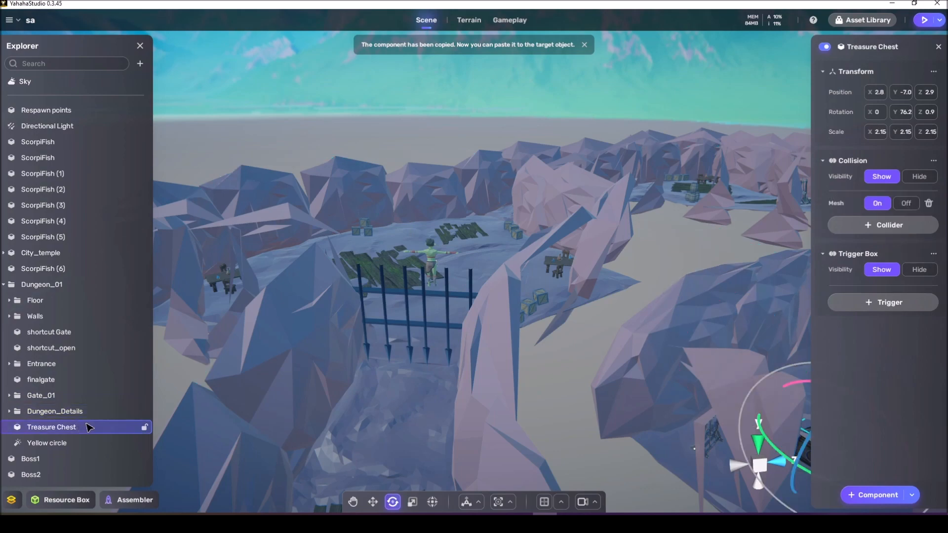
pyautogui.doubleClick(57, 379)
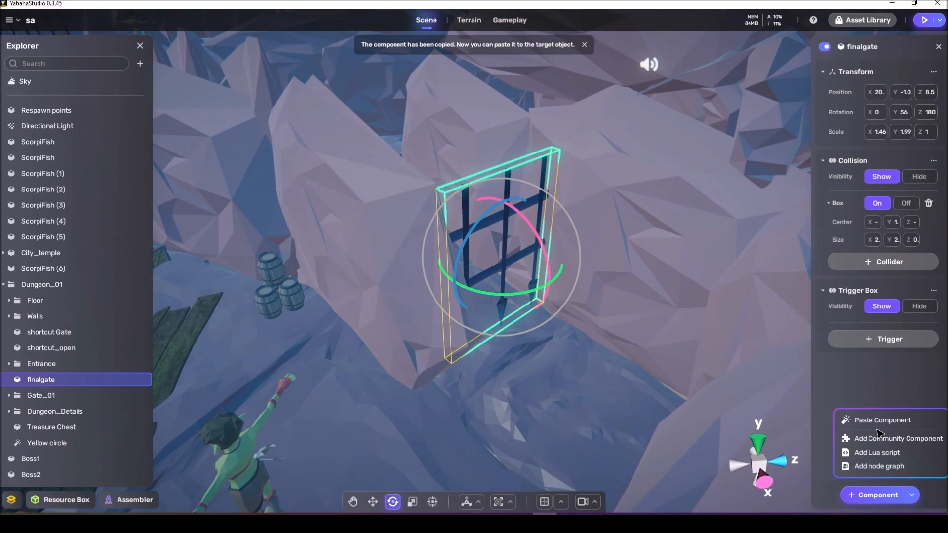
pyautogui.click(882, 421)
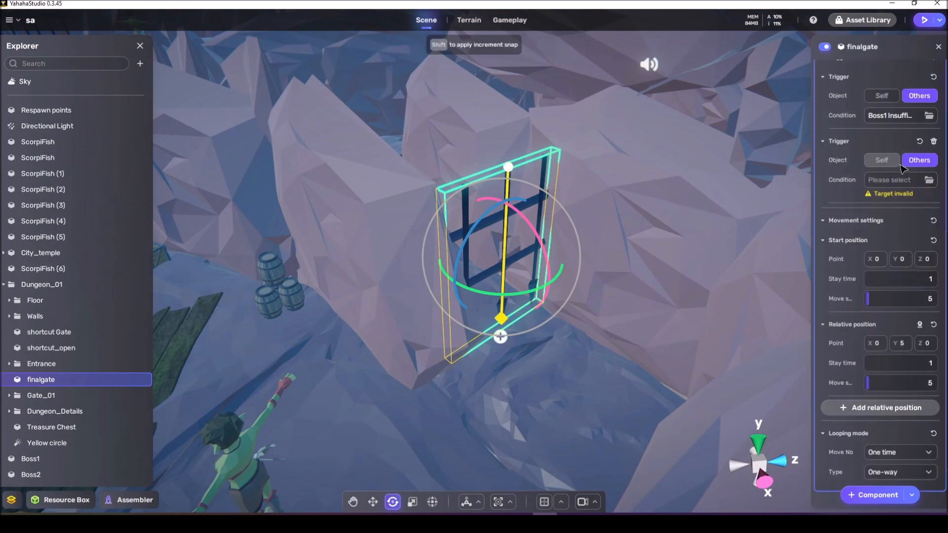
# Set the second trigger condition of finalgate's Move component to Boss2 with insufficient health.
pyautogui.click(897, 180)
pyautogui.click(748, 197)
pyautogui.write('boss')
pyautogui.click(760, 247)
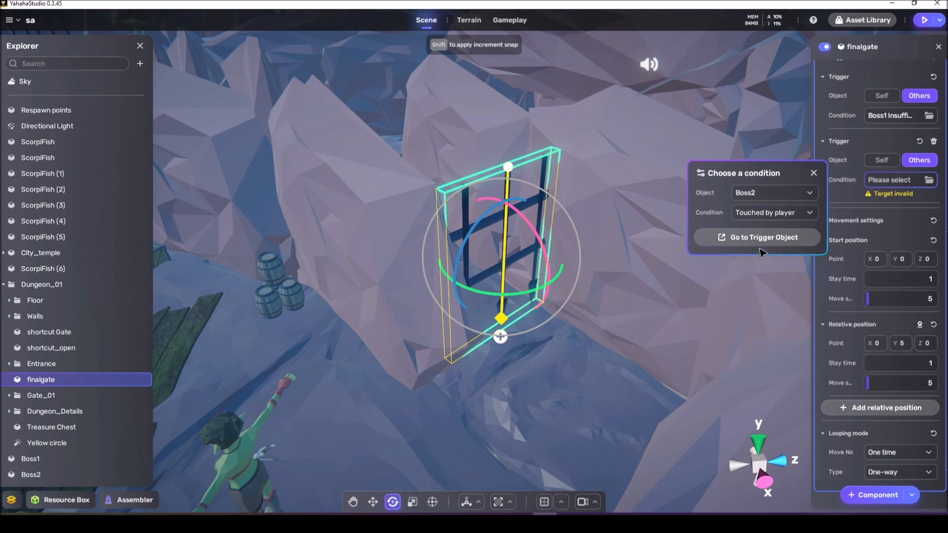
pyautogui.click(777, 217)
pyautogui.click(774, 270)
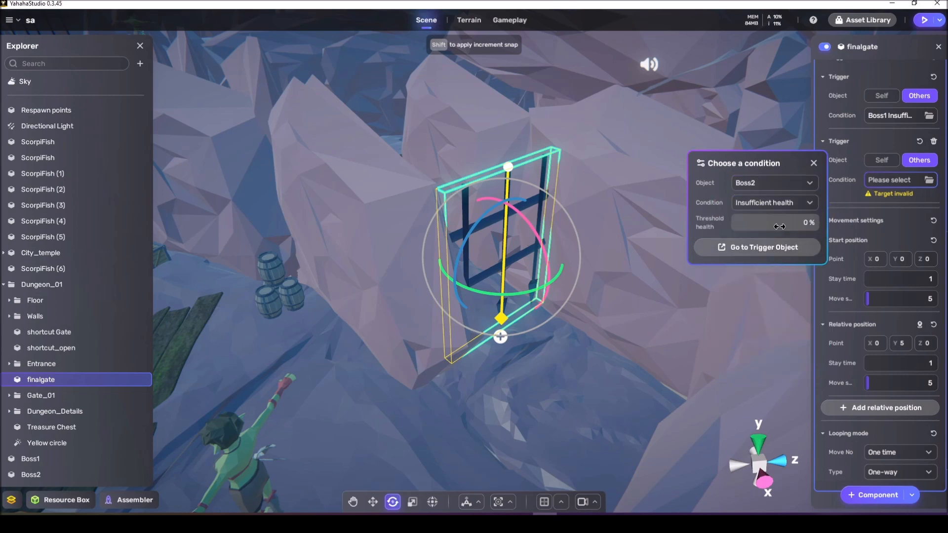
pyautogui.click(813, 163)
# Remove the finalgate move target from Boss1's Trigger component.
pyautogui.moveTo(698, 300); pyautogui.dragTo(567, 300, button='right')
pyautogui.click(496, 280)
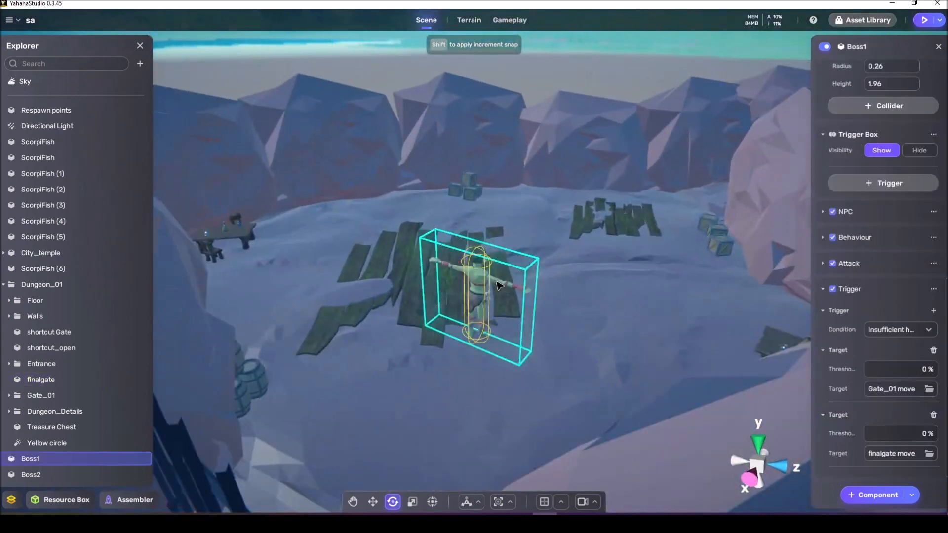
pyautogui.moveTo(581, 371); pyautogui.dragTo(600, 374, button='right')
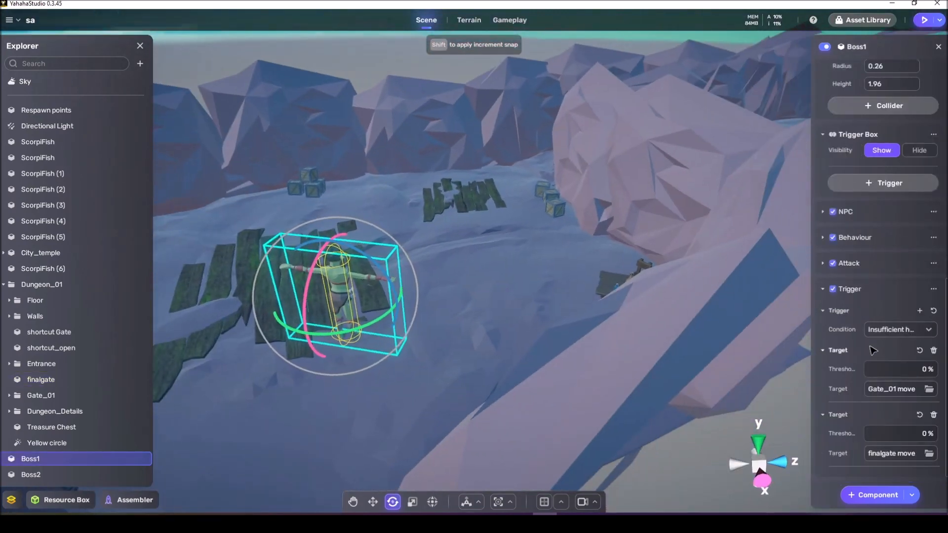
pyautogui.moveTo(709, 415); pyautogui.dragTo(921, 439, button='right')
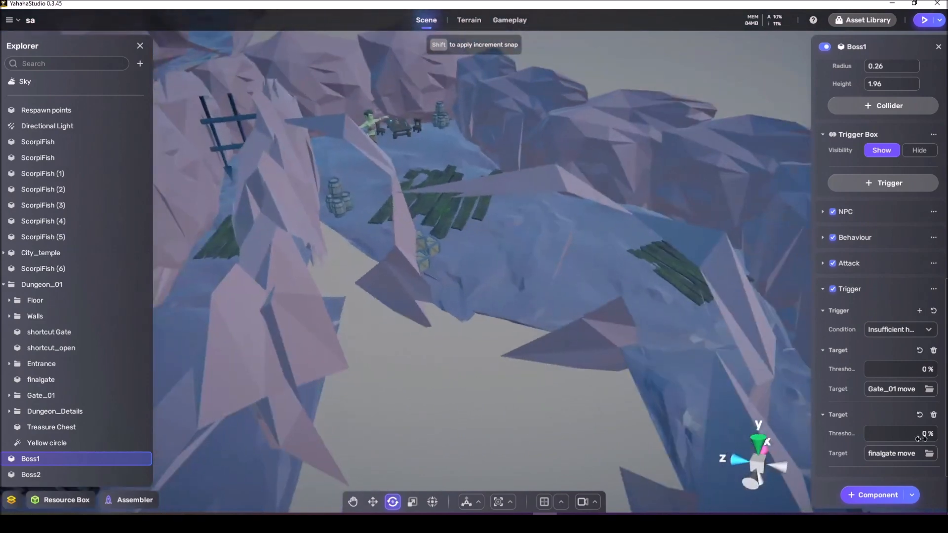
pyautogui.click(933, 415)
# Remove the Gate_01 move target from Boss2's Trigger component.
pyautogui.moveTo(711, 399); pyautogui.dragTo(569, 394, button='right')
pyautogui.click(622, 385)
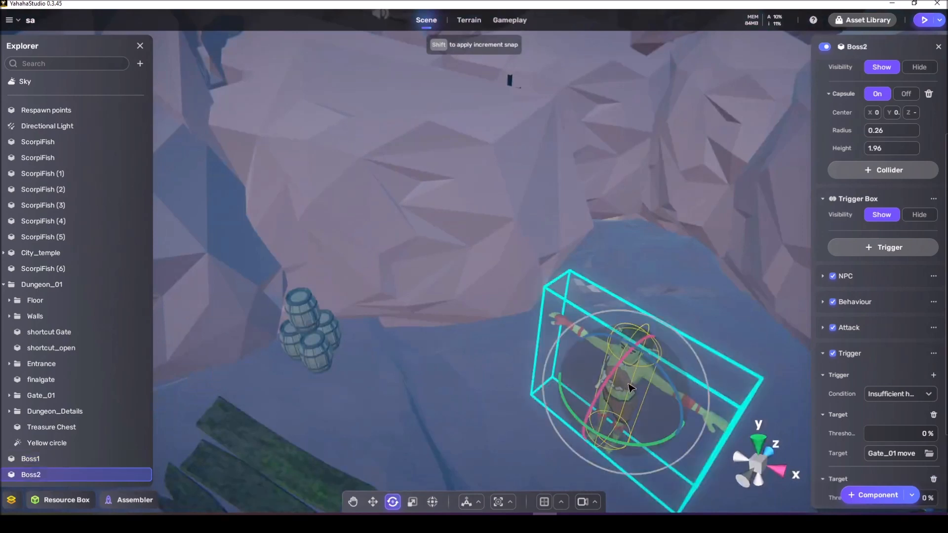
pyautogui.scroll(-3, 878, 334)
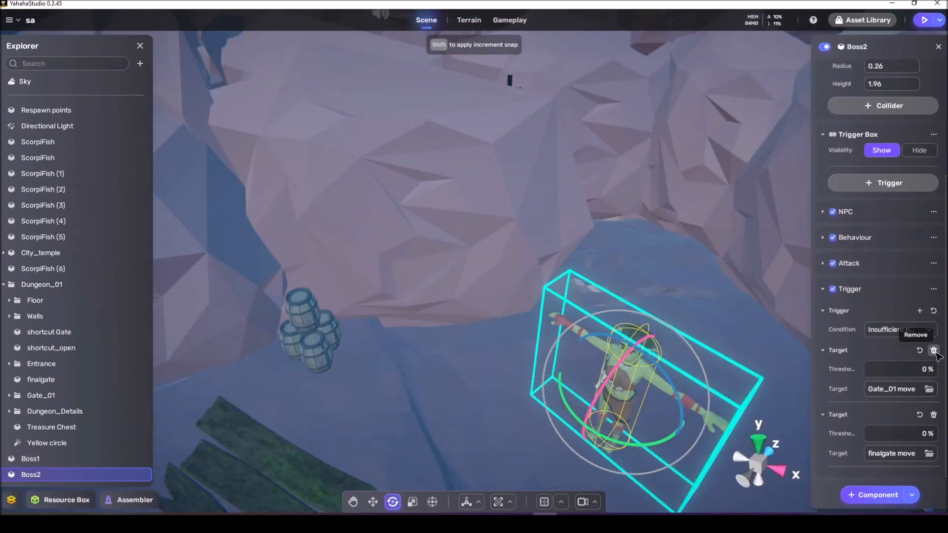
pyautogui.click(934, 350)
# Look over the dungeon and start a playtest just inside its entrance gate.
pyautogui.moveTo(681, 343); pyautogui.dragTo(464, 342, button='right')
pyautogui.click(400, 339)
pyautogui.moveTo(400, 338); pyautogui.dragTo(608, 253, button='right')
pyautogui.click(494, 238)
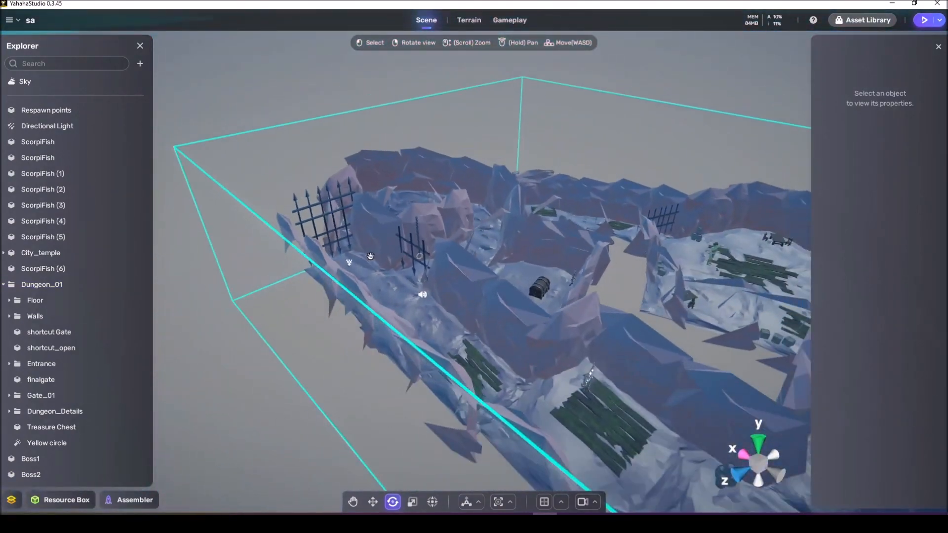
pyautogui.click(370, 256)
pyautogui.moveTo(371, 256)
pyautogui.mouseDown(button='right')
pyautogui.moveTo(468, 265)
pyautogui.moveTo(381, 265)
pyautogui.mouseUp(button='right')
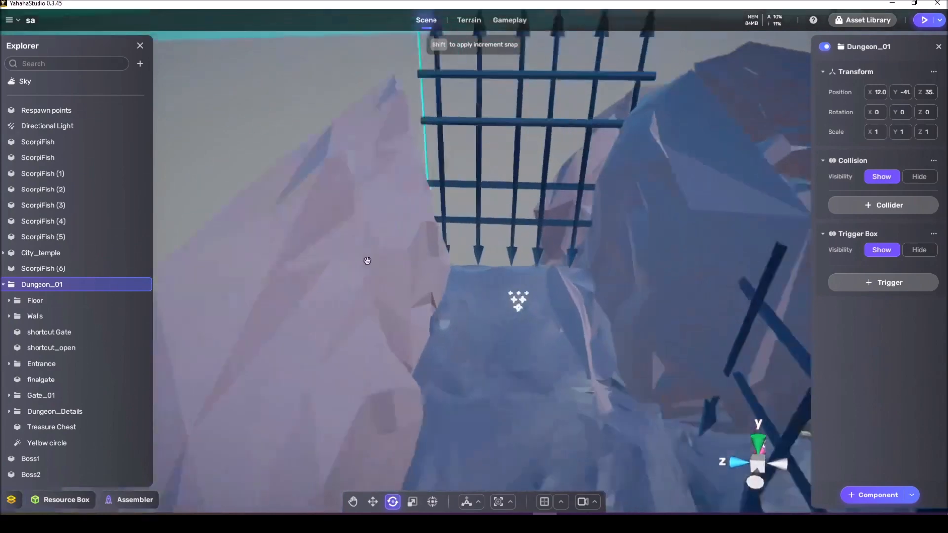
pyautogui.moveTo(367, 261); pyautogui.dragTo(405, 258, button='right')
pyautogui.press('w')
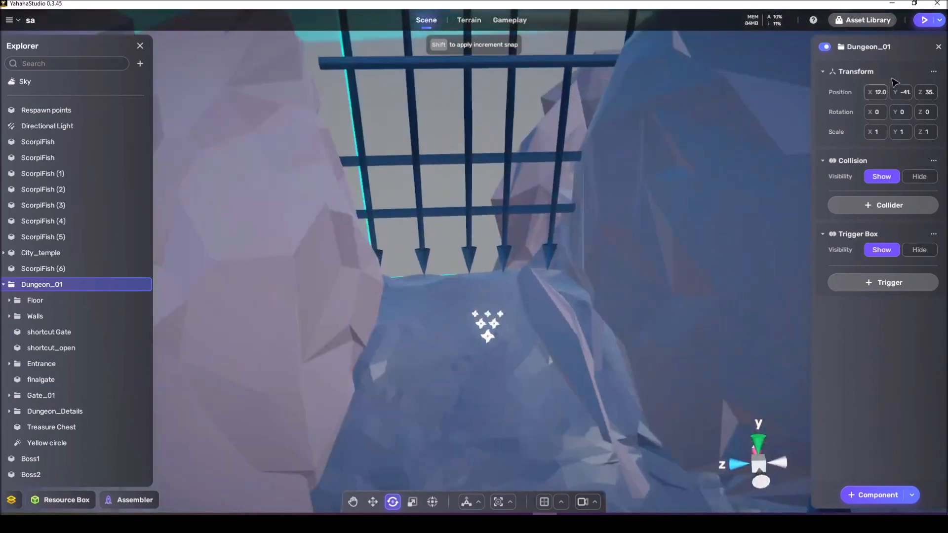
pyautogui.click(928, 21)
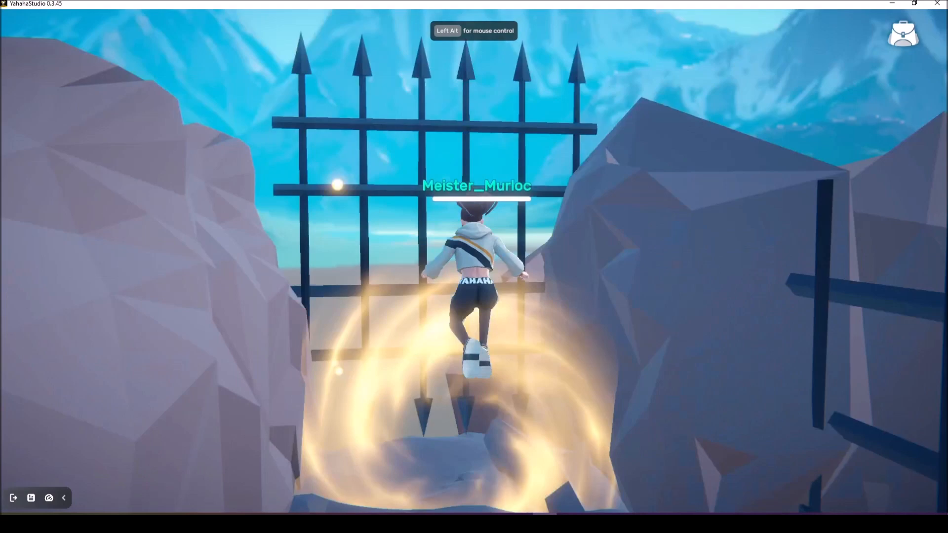
# Run the character from the entrance past the shortcut gate to the plank-covered rooms, and end the playtest.
pyautogui.press('w')
pyautogui.press('d')
pyautogui.press('w')
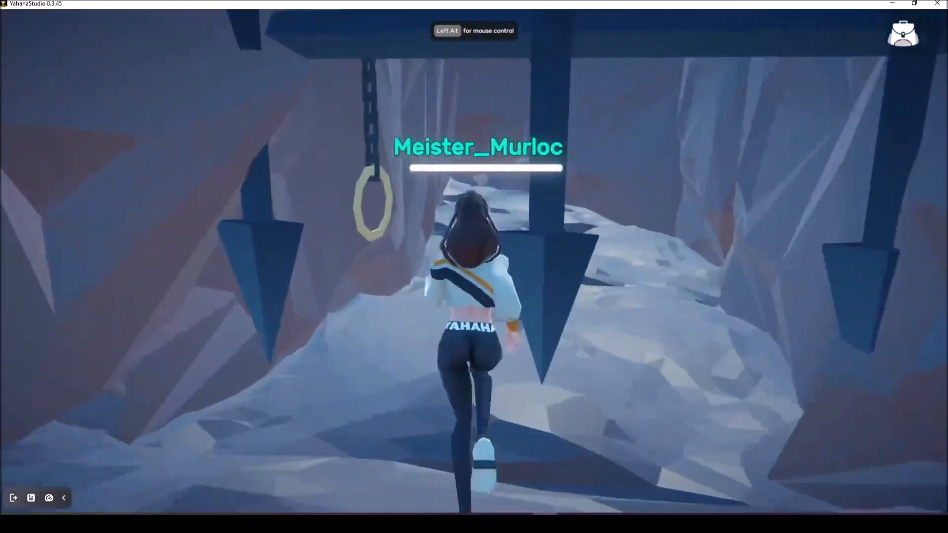
pyautogui.press('a')
pyautogui.press('w')
pyautogui.press('w')
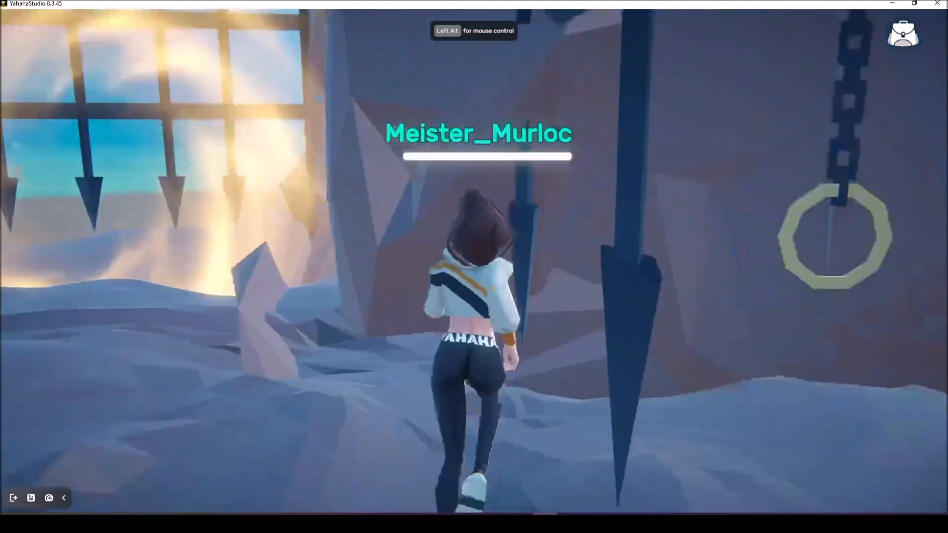
pyautogui.press('w')
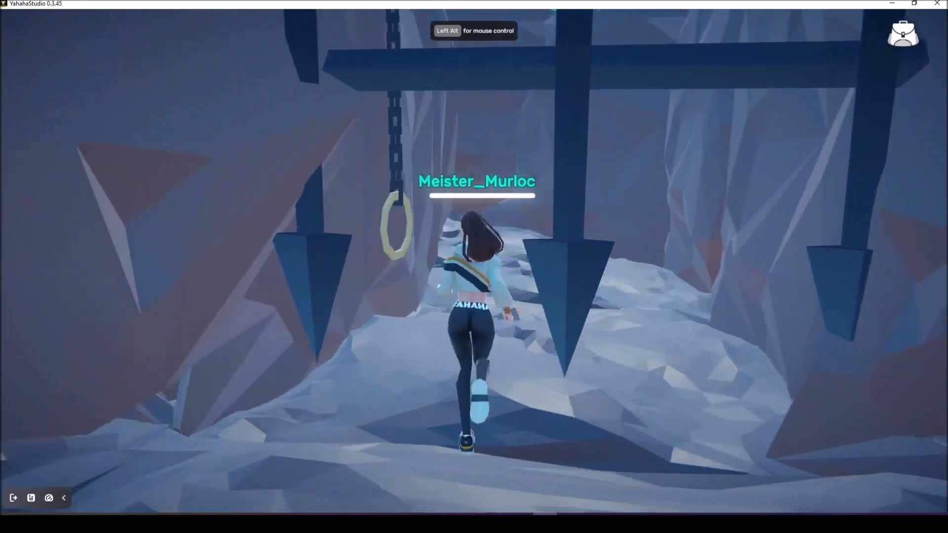
pyautogui.press('w')
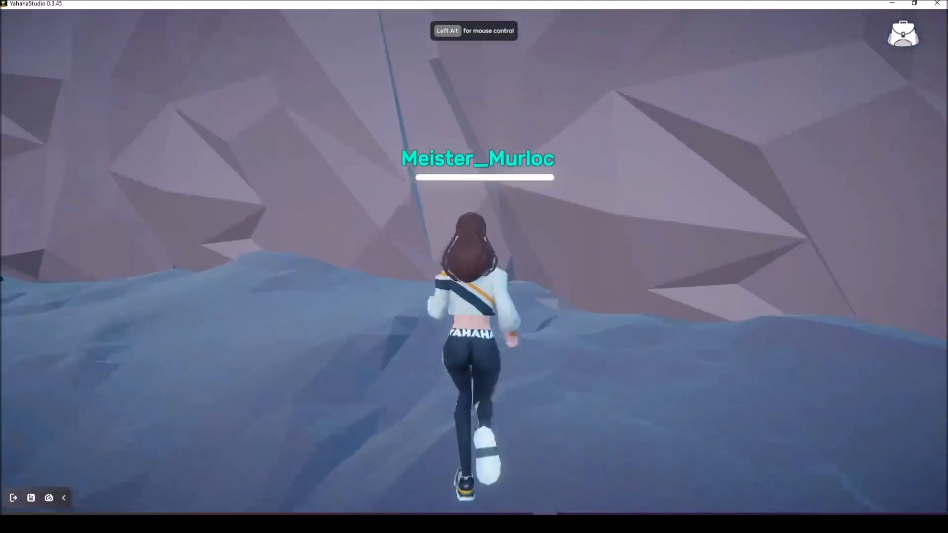
pyautogui.press('w')
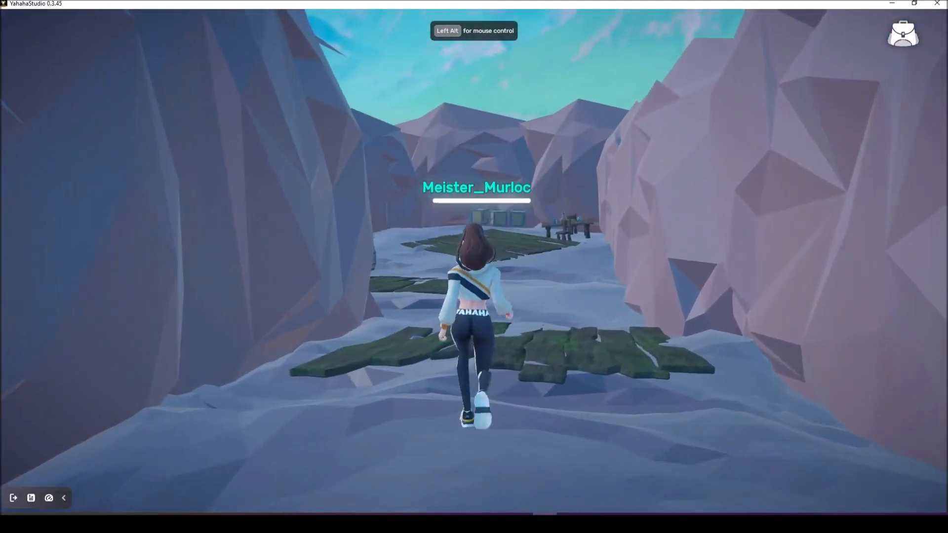
pyautogui.press('w')
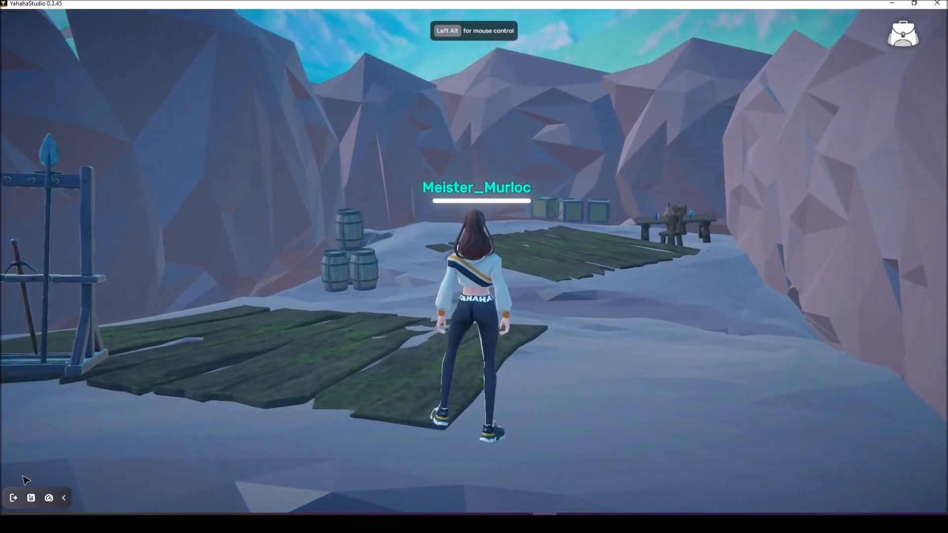
pyautogui.click(14, 497)
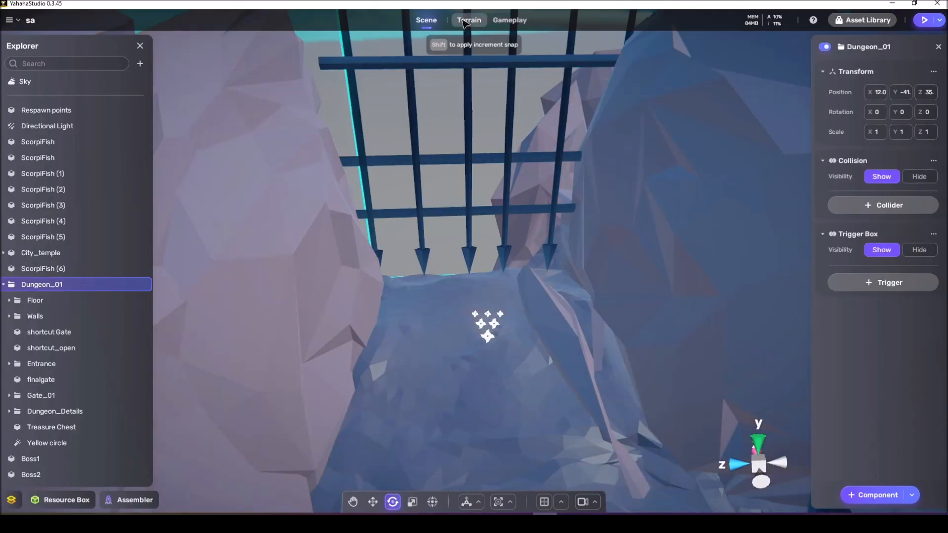
# Check the avatar's movement and attack settings, and start a playtest in front of the Boss1 goblin.
pyautogui.click(499, 20)
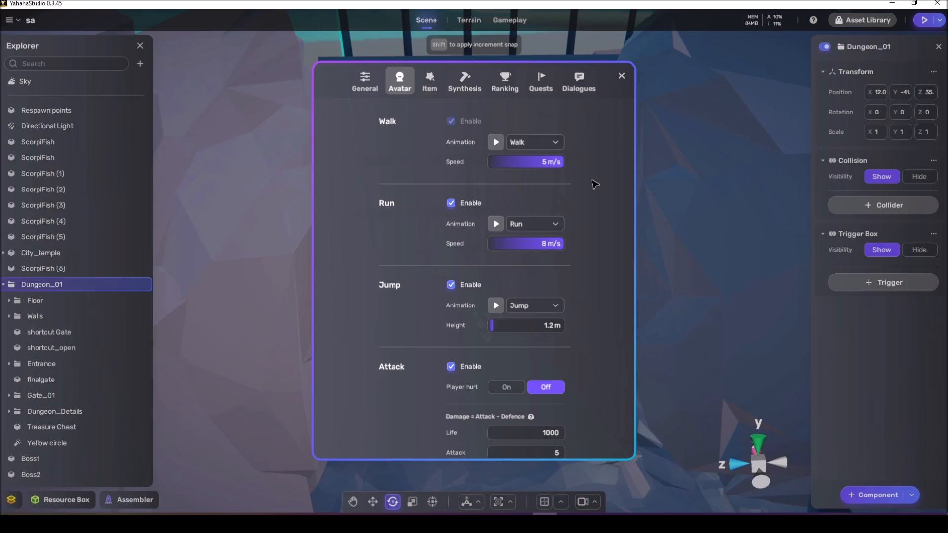
pyautogui.click(621, 76)
pyautogui.moveTo(571, 199); pyautogui.dragTo(474, 194, button='right')
pyautogui.press('w')
pyautogui.press('w')
pyautogui.press('w')
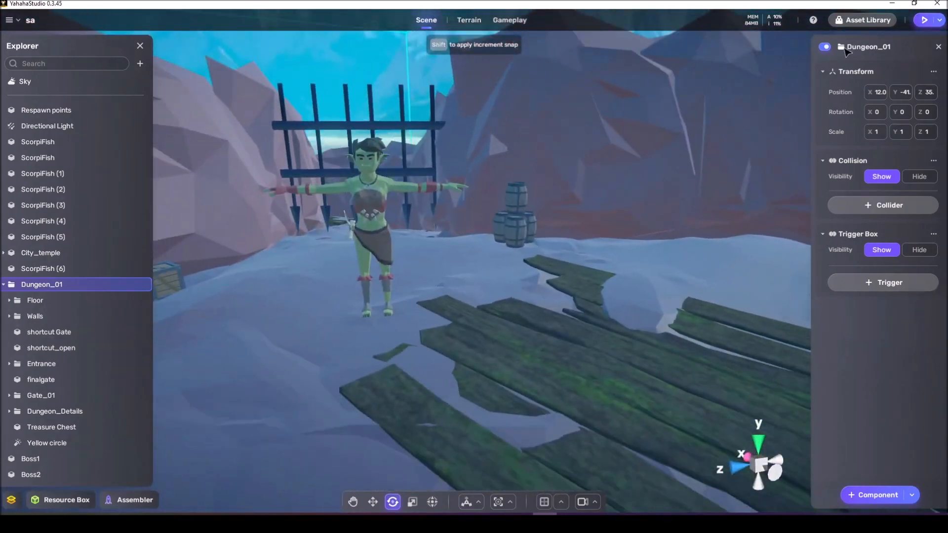
pyautogui.click(919, 19)
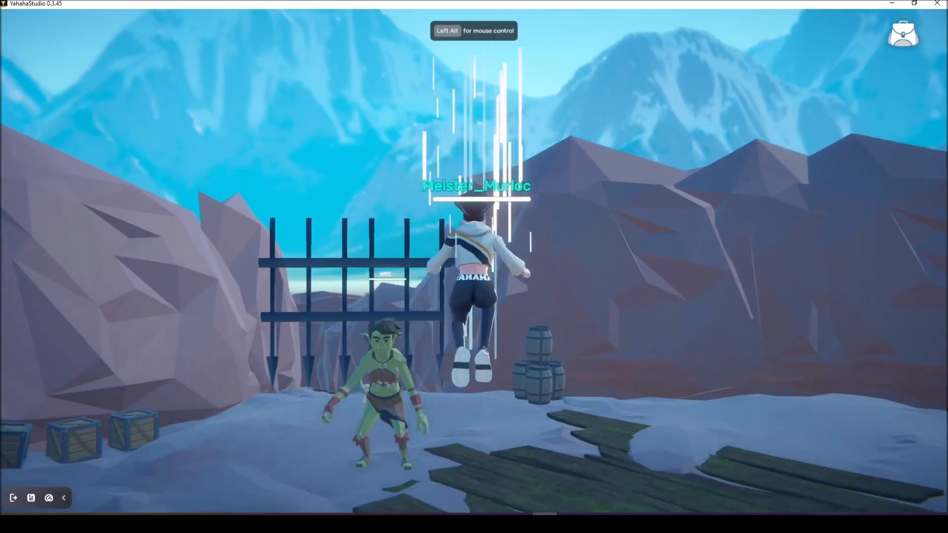
# Defeat Boss1 in the playtest, run through Gate_01 into the next room and defeat Boss2.
pyautogui.press('w')
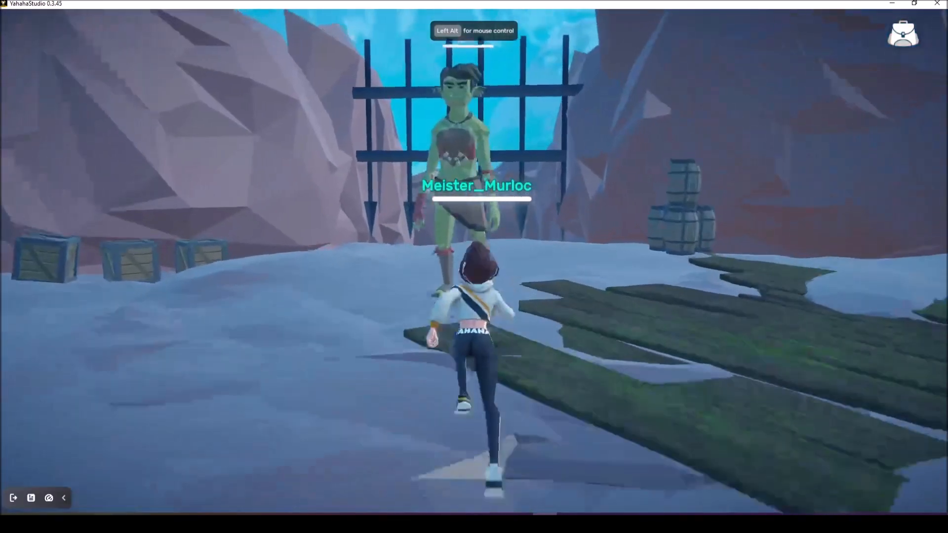
pyautogui.press('w')
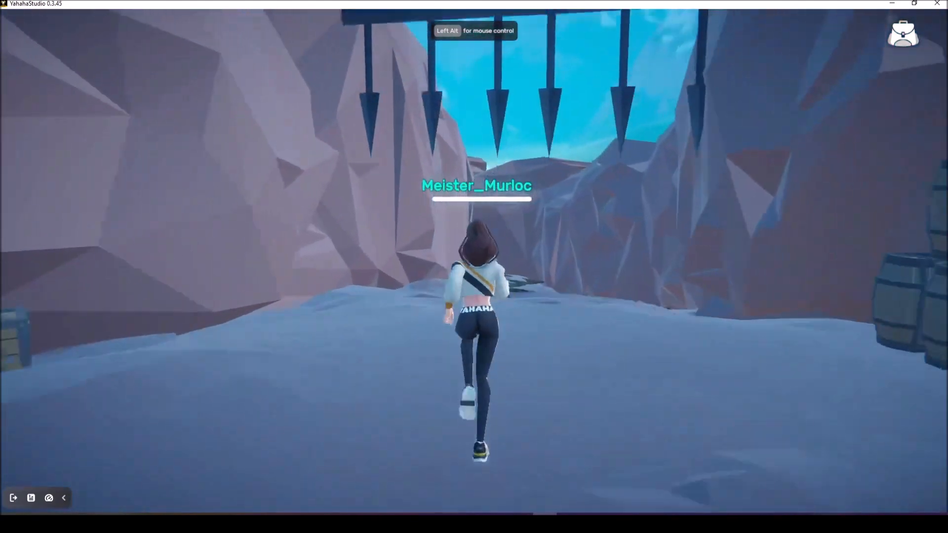
pyautogui.press('w')
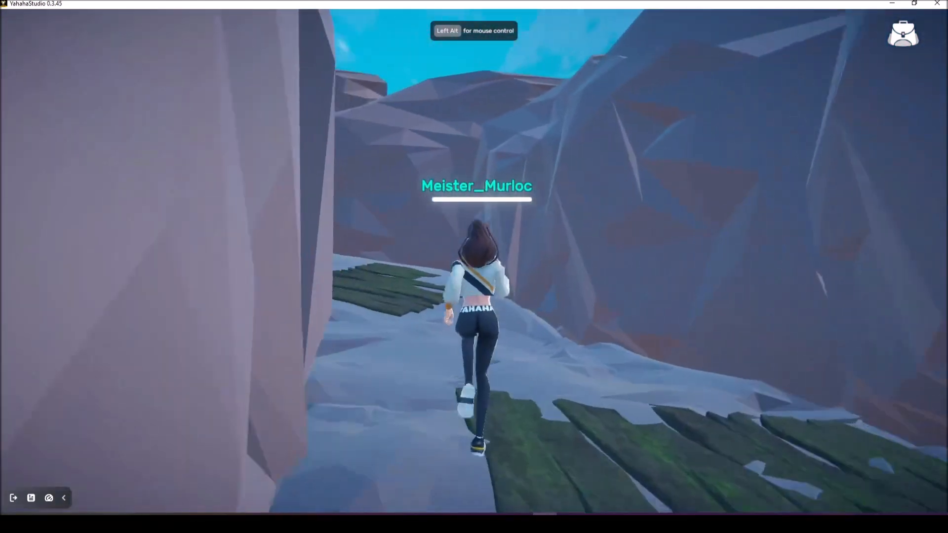
pyautogui.press('w')
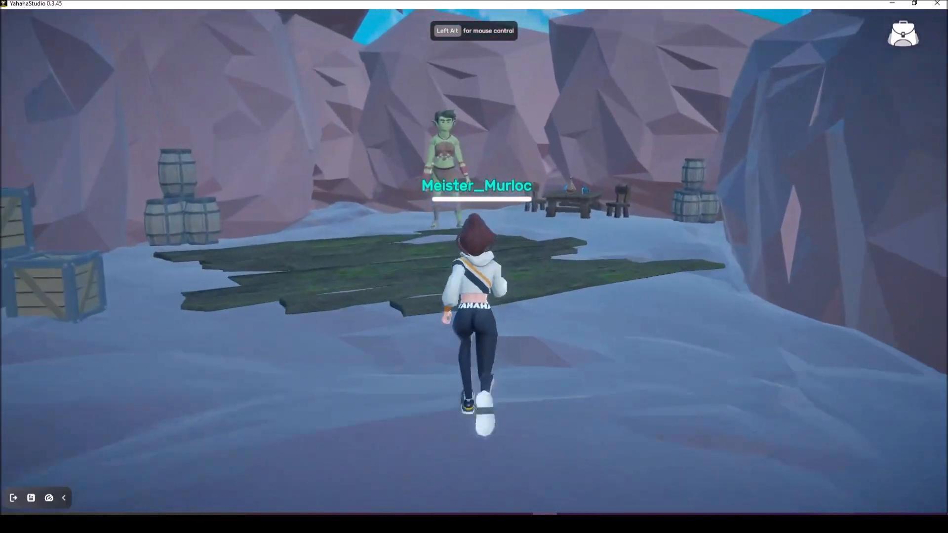
pyautogui.press('w')
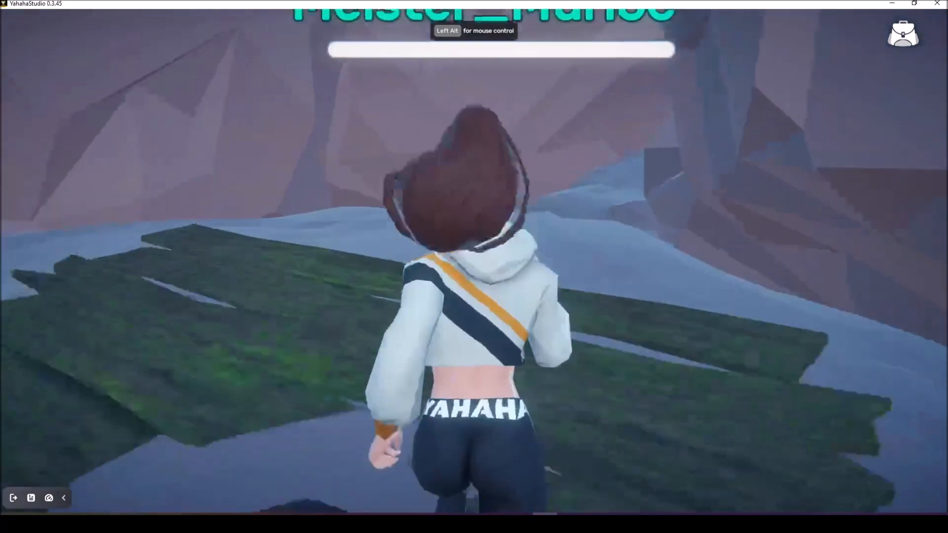
# Run from Boss2's room through the shortcut gate back to the dungeon entrance, and end the playtest.
pyautogui.press('w')
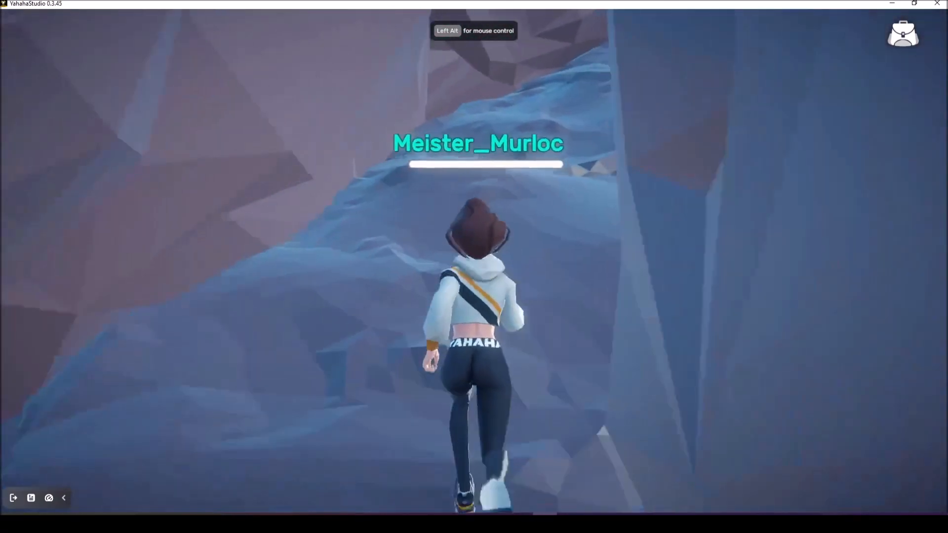
pyautogui.press('w')
pyautogui.press('a')
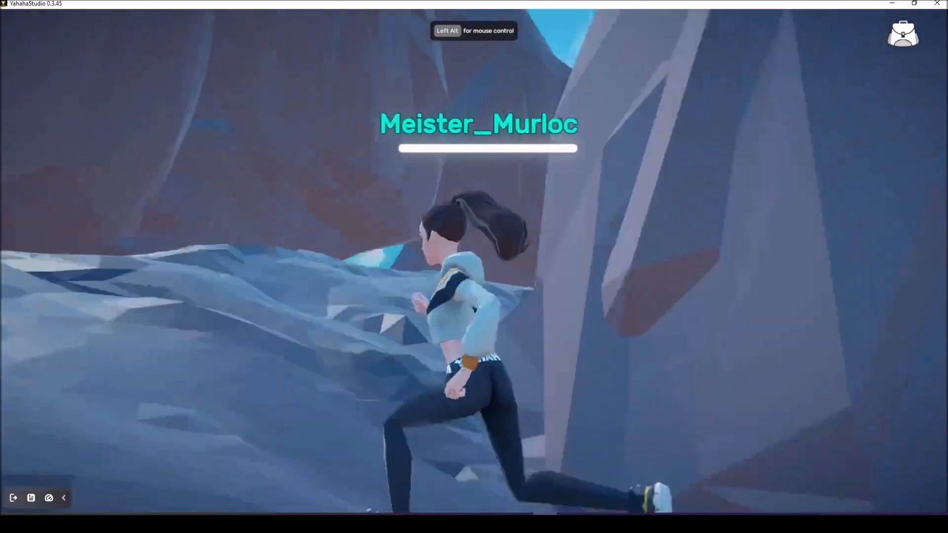
pyautogui.press('a')
pyautogui.press('w')
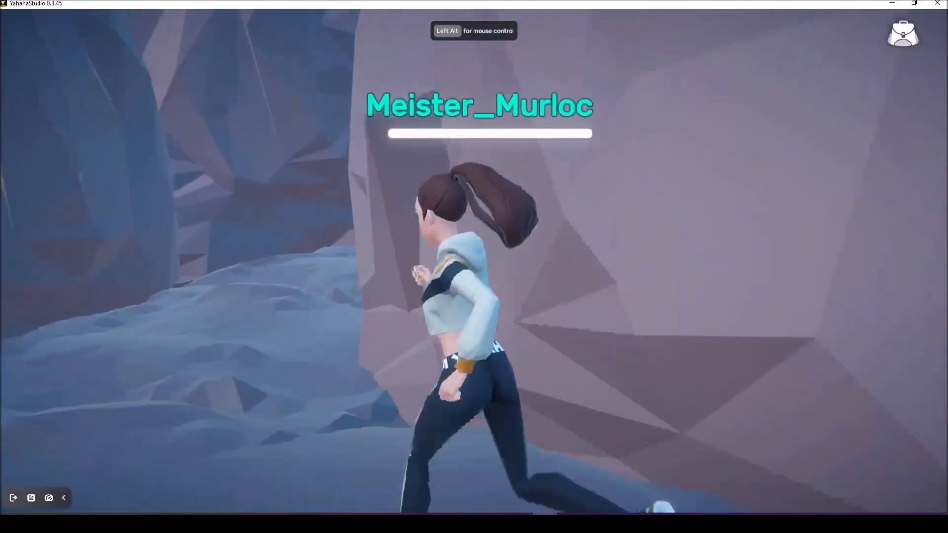
pyautogui.press('w')
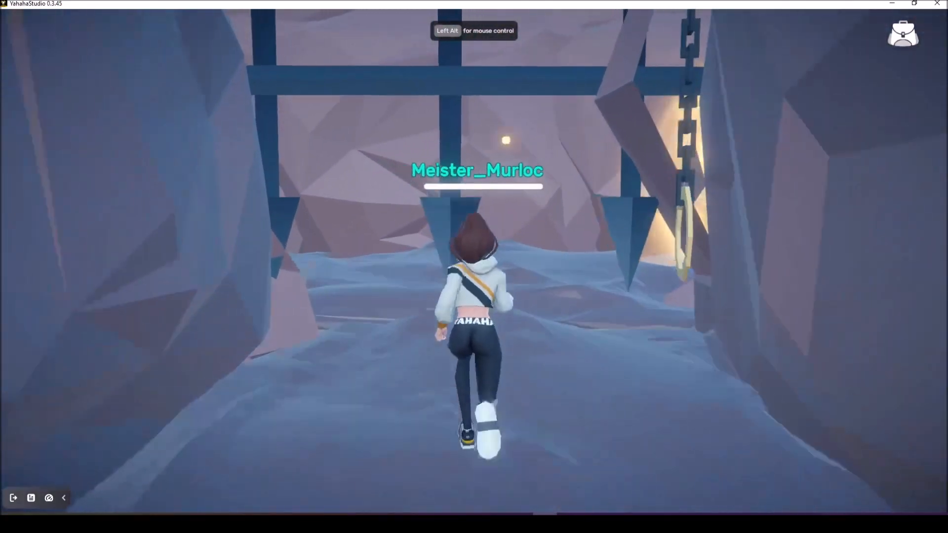
pyautogui.press('w')
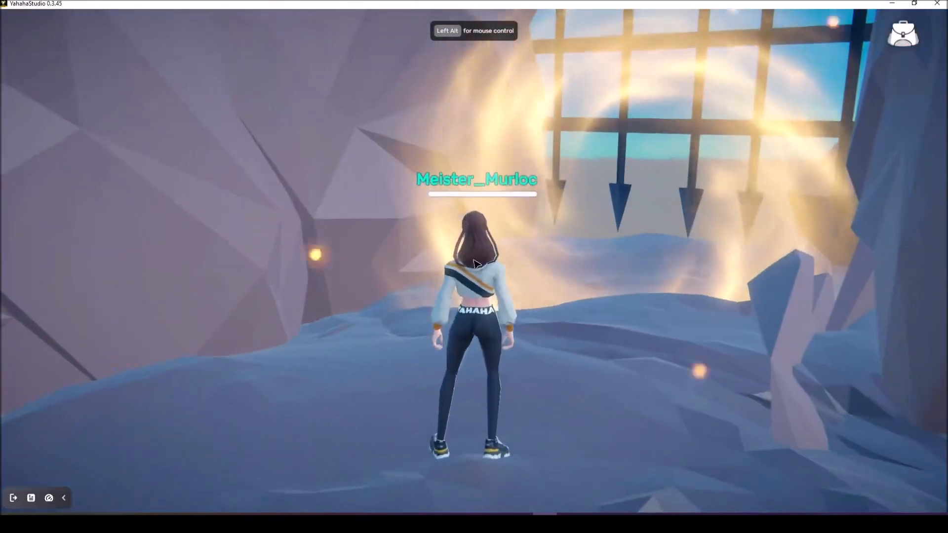
pyautogui.press('alt')
pyautogui.click(13, 498)
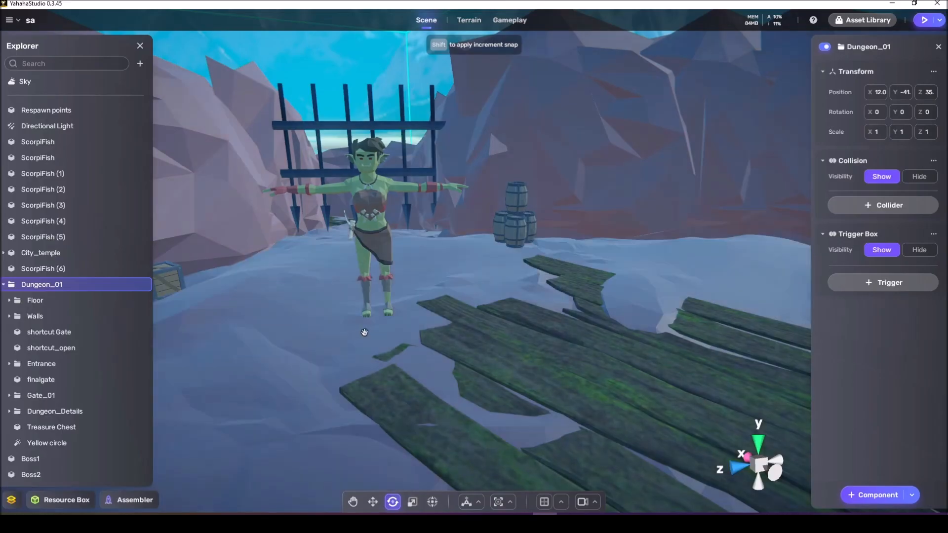
# Examine the layout of the whole dungeon from above.
pyautogui.moveTo(363, 332); pyautogui.dragTo(381, 314, button='right')
pyautogui.click(303, 306)
pyautogui.press('s')
pyautogui.press('w')
pyautogui.press('s')
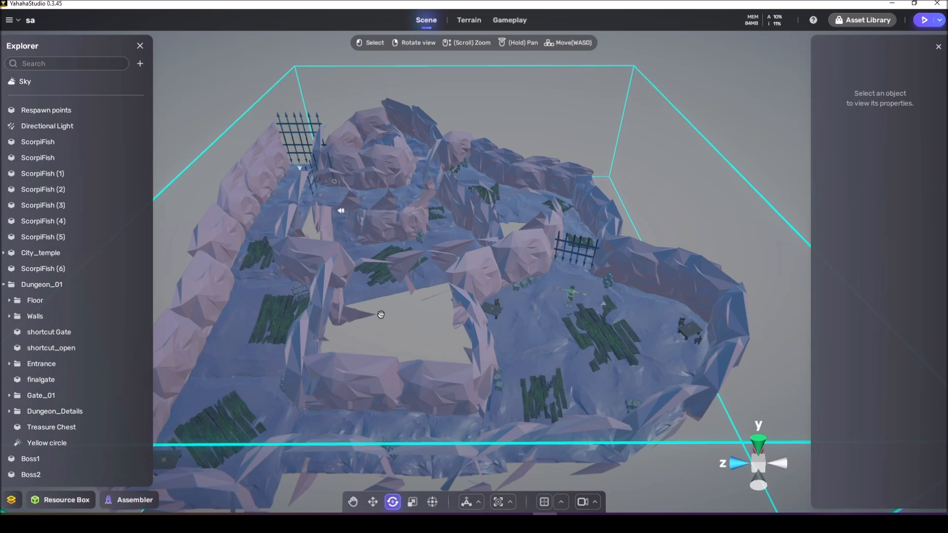
pyautogui.moveTo(376, 290); pyautogui.dragTo(375, 285, button='right')
pyautogui.press('w')
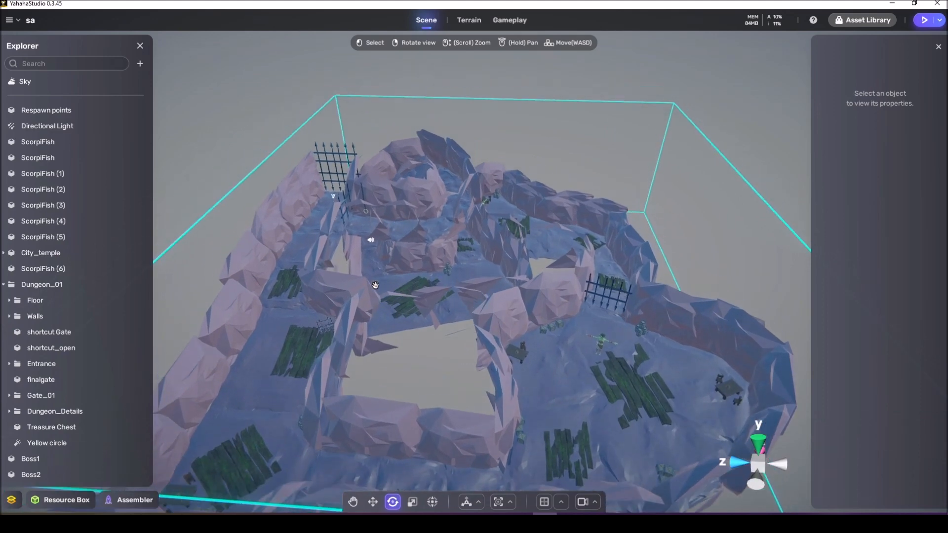
pyautogui.press('s')
pyautogui.press('a')
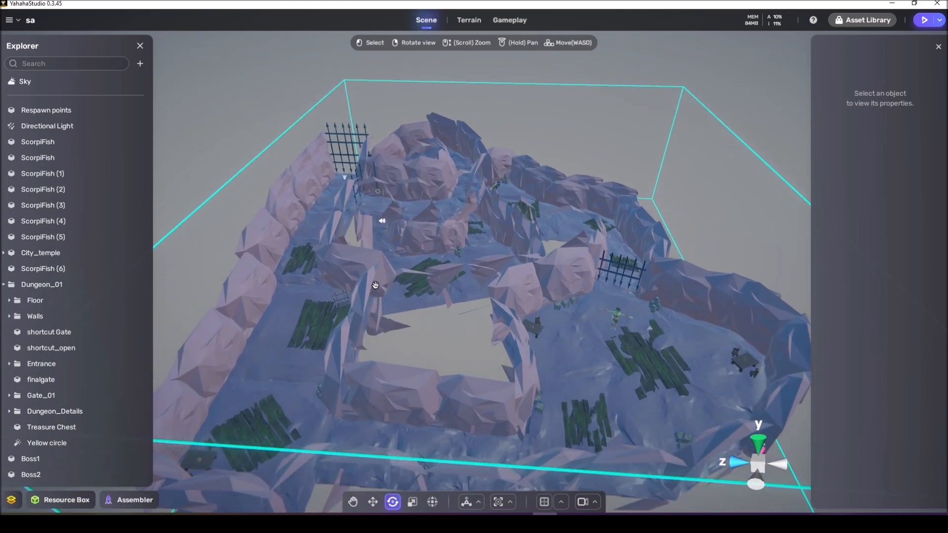
# Select the whole Dungeon_01 group and add a box trigger to it.
pyautogui.moveTo(375, 286); pyautogui.dragTo(389, 286, button='right')
pyautogui.press('a')
pyautogui.click(388, 289)
pyautogui.press('s')
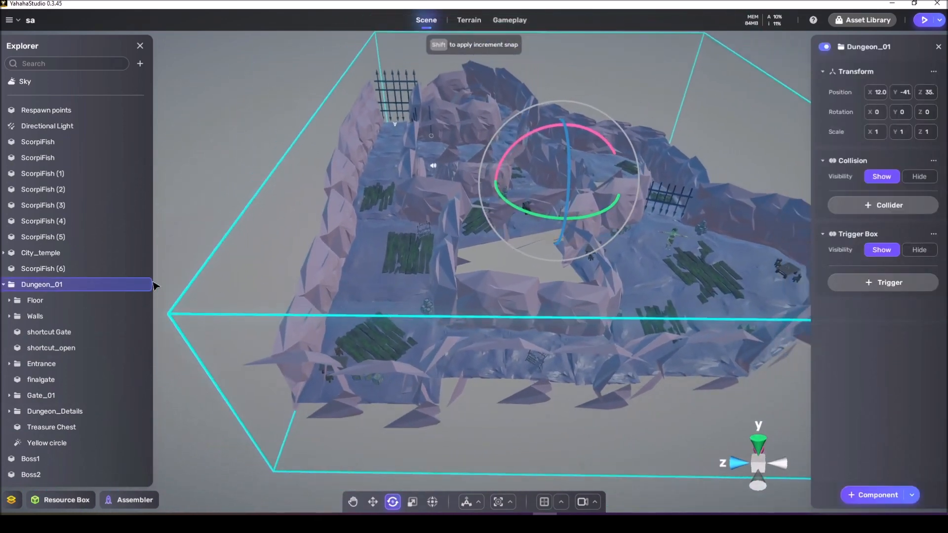
pyautogui.click(3, 285)
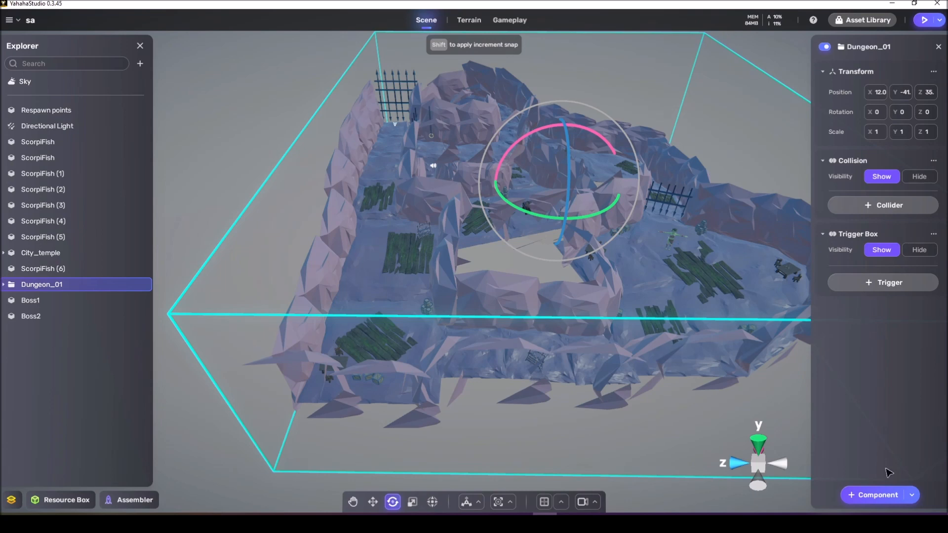
pyautogui.click(859, 282)
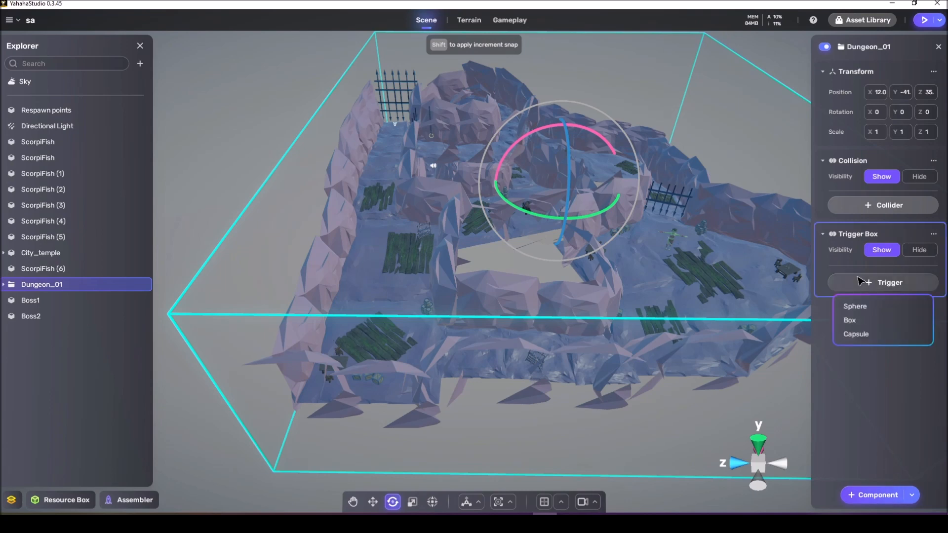
pyautogui.click(850, 320)
# Give the Dungeon_01 trigger box a trial size of 1 on each axis, and enlarge it along X.
pyautogui.moveTo(749, 305); pyautogui.dragTo(790, 314, button='right')
pyautogui.click(877, 318)
pyautogui.write('1')
pyautogui.click(895, 318)
pyautogui.write('1')
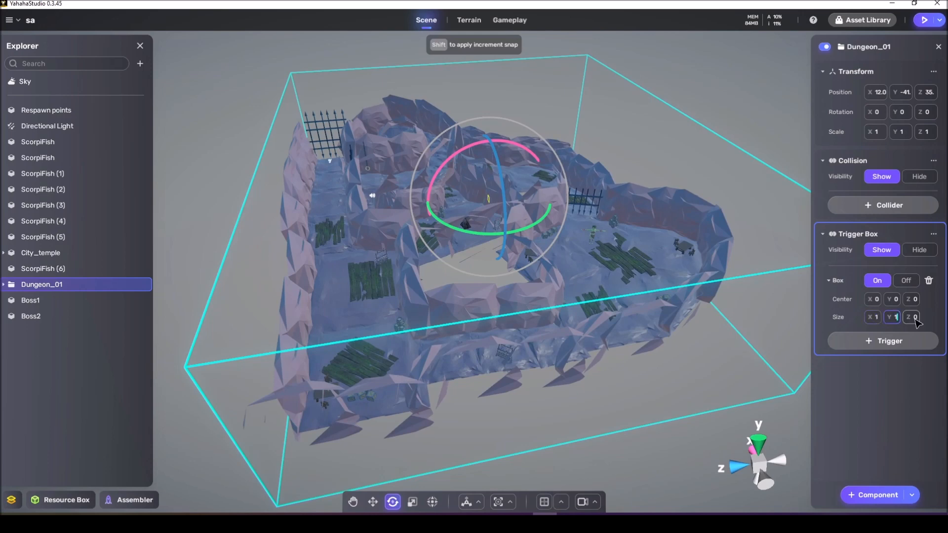
pyautogui.moveTo(636, 294); pyautogui.dragTo(737, 305, button='right')
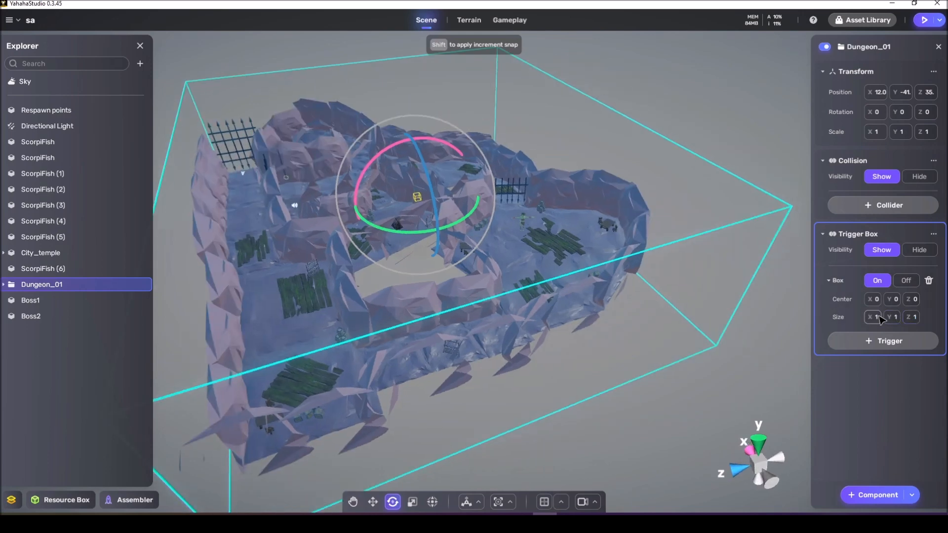
pyautogui.write('0')
pyautogui.moveTo(531, 312); pyautogui.dragTo(573, 326, button='right')
# Set the Dungeon_01 trigger box size to 90 on X, Y and Z.
pyautogui.click(875, 317)
pyautogui.press('BackSpace')
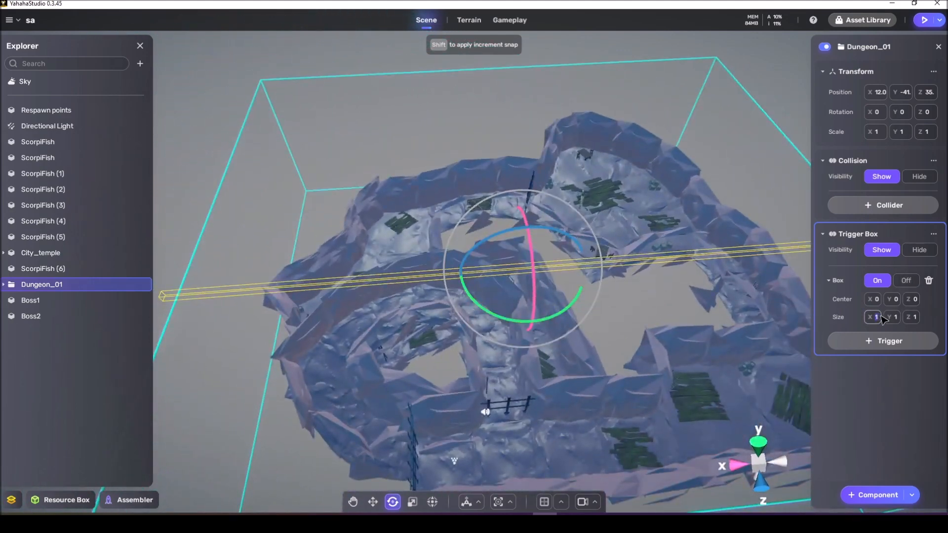
pyautogui.write('90')
pyautogui.click(897, 318)
pyautogui.write('90')
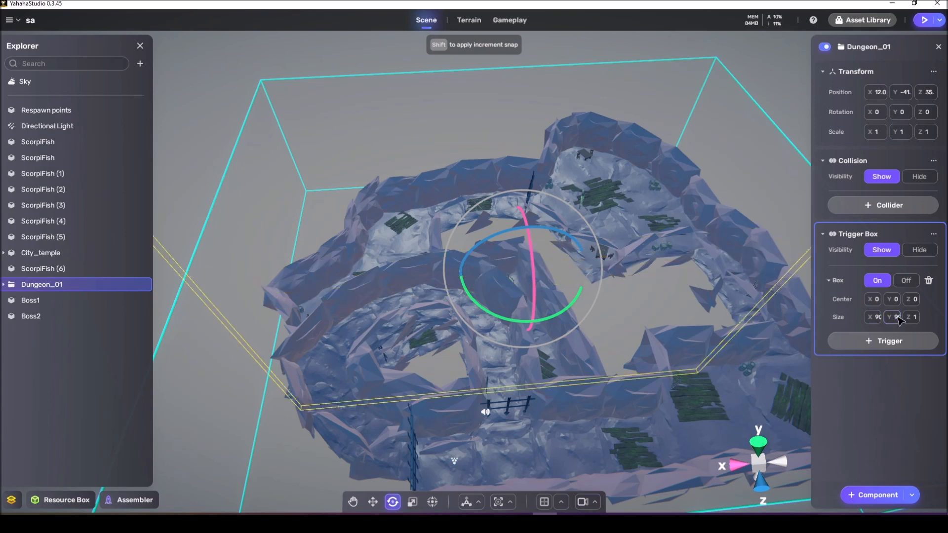
pyautogui.moveTo(589, 304); pyautogui.dragTo(605, 280, button='right')
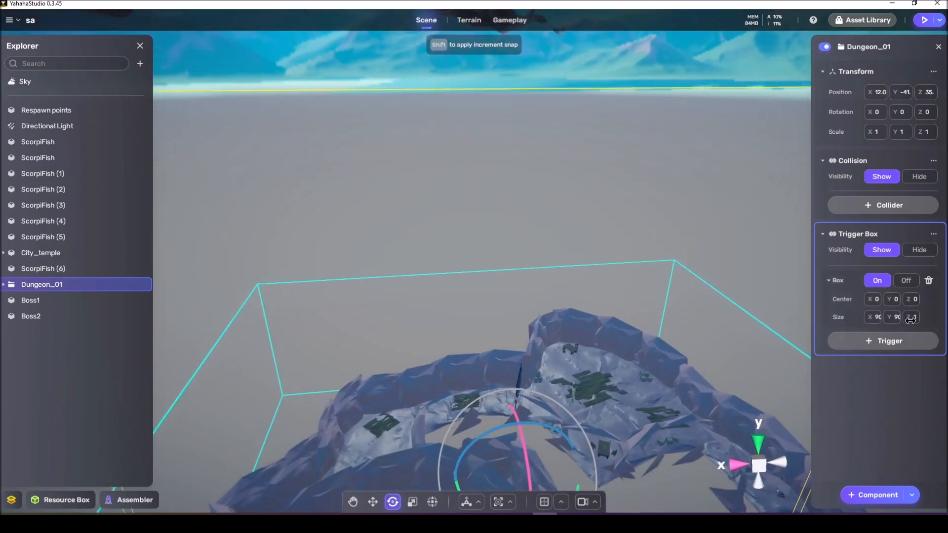
pyautogui.write('90')
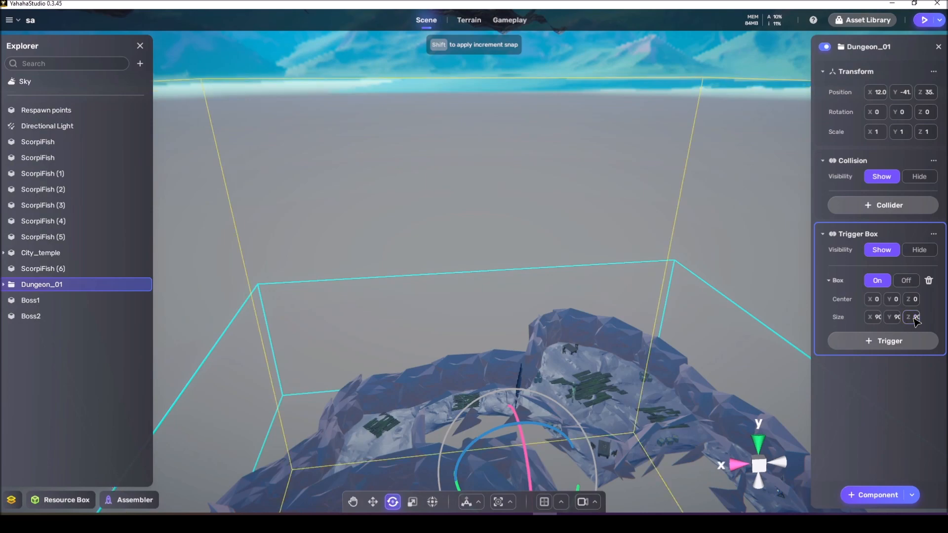
# Set the trigger box's Y size to 30 and save the scene.
pyautogui.moveTo(612, 370); pyautogui.dragTo(526, 319, button='right')
pyautogui.click(892, 317)
pyautogui.write('10')
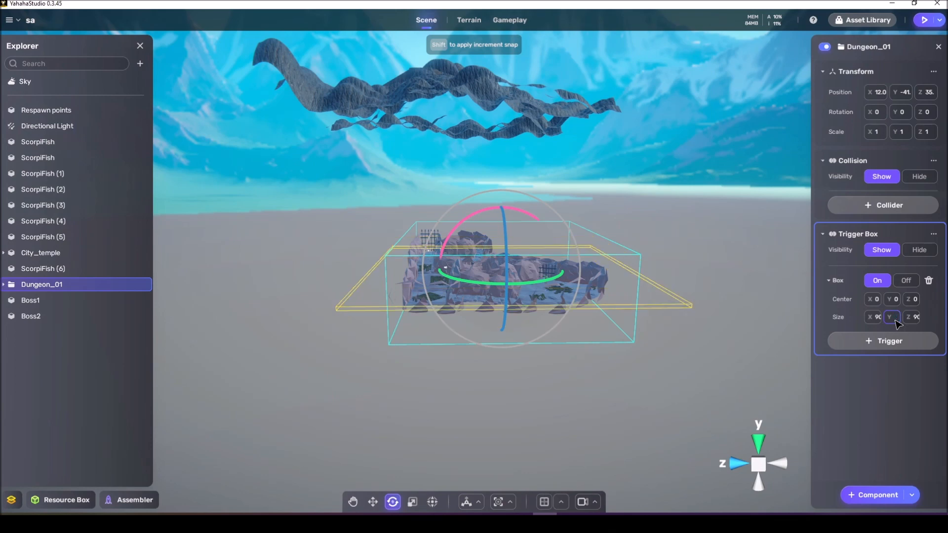
pyautogui.moveTo(599, 347); pyautogui.dragTo(621, 371, button='right')
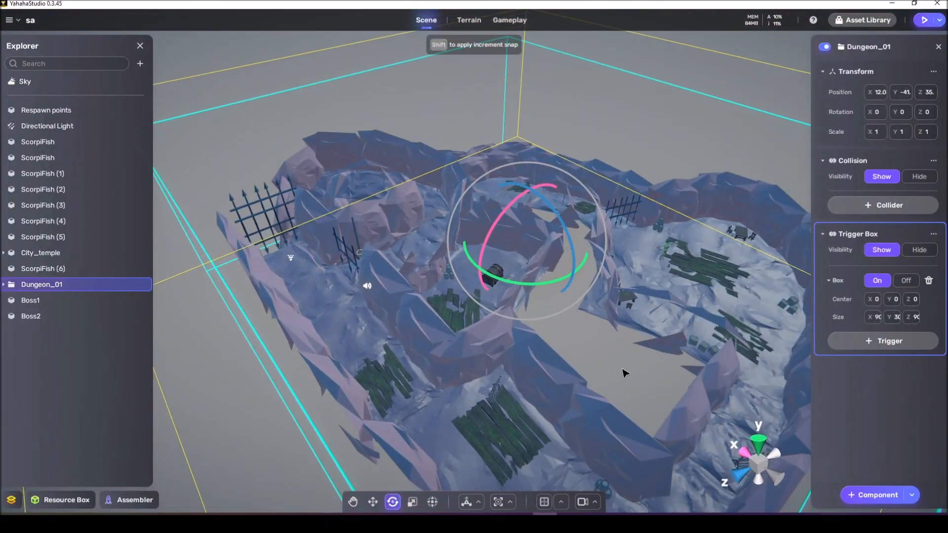
pyautogui.click(823, 234)
pyautogui.moveTo(513, 338); pyautogui.dragTo(519, 339, button='right')
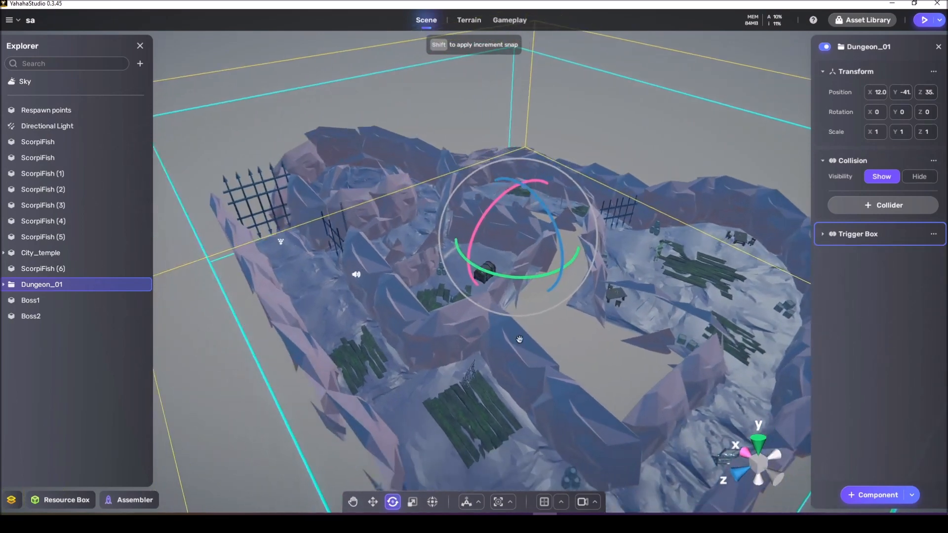
pyautogui.hotkey('ctrl', 's')
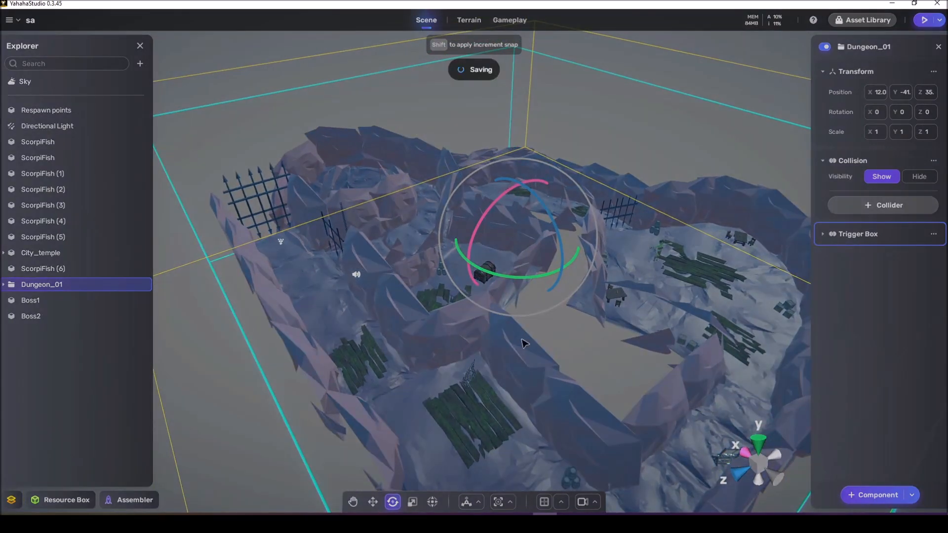
# Add an empty object inside the shortcut Gate object of Dungeon_01.
pyautogui.moveTo(530, 339); pyautogui.dragTo(486, 329, button='right')
pyautogui.press('a')
pyautogui.press('w')
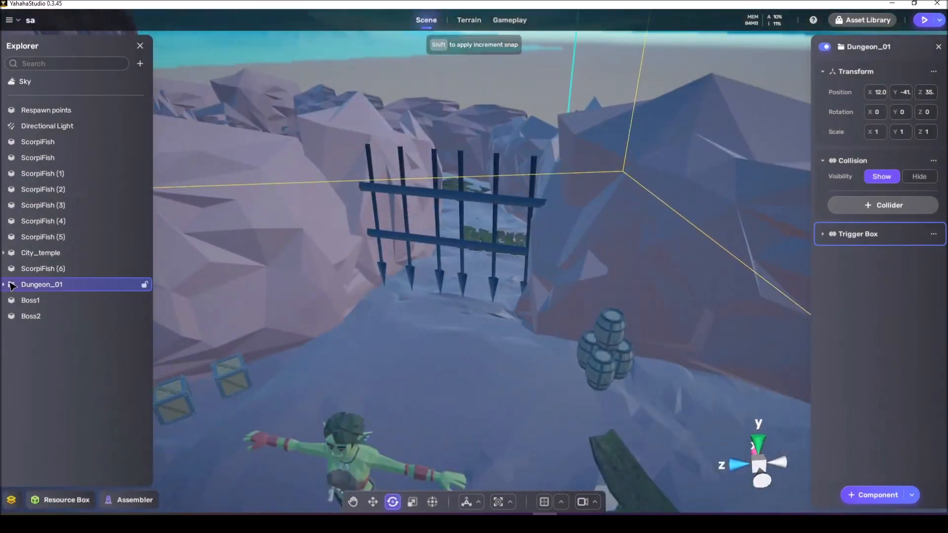
pyautogui.click(4, 285)
pyautogui.click(48, 333)
pyautogui.moveTo(447, 330); pyautogui.dragTo(421, 328, button='right')
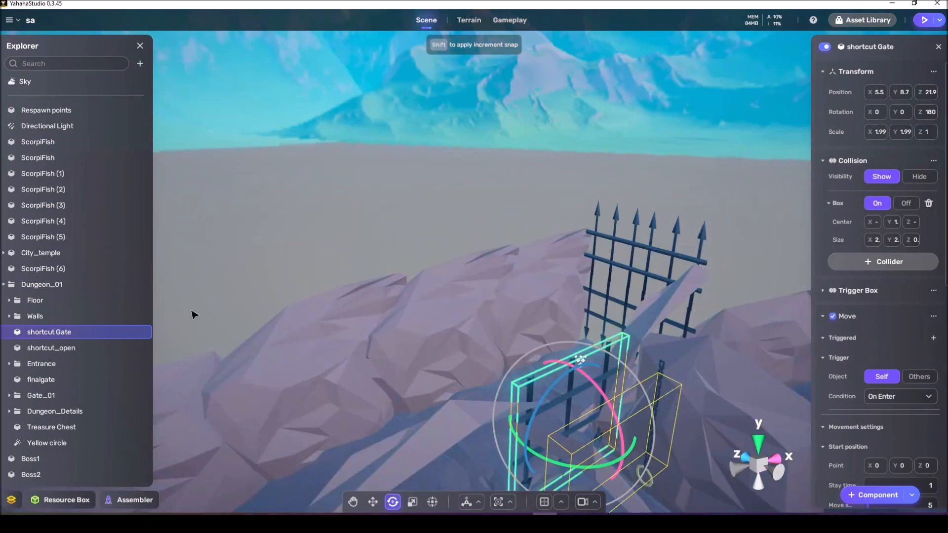
pyautogui.click(140, 63)
pyautogui.click(125, 96)
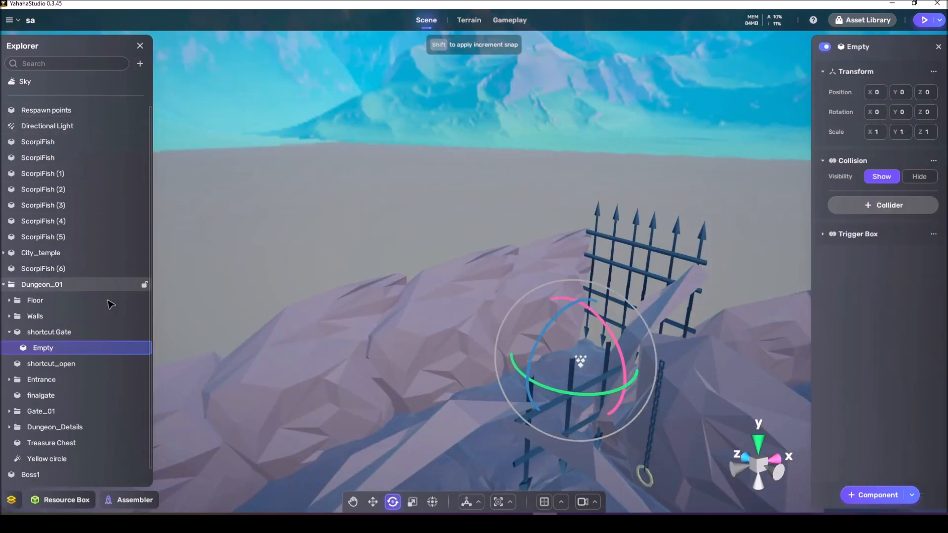
# Rename the empty object inside shortcut Gate as shortcut_gate_zpos.
pyautogui.press('F2')
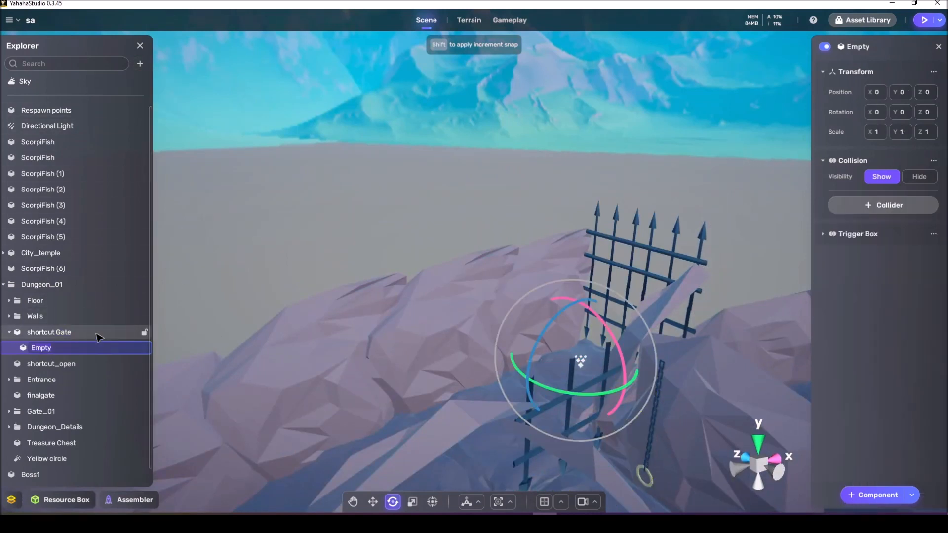
pyautogui.write('short')
pyautogui.write('cut_gate_Opos')
pyautogui.press('Return')
pyautogui.moveTo(207, 324); pyautogui.dragTo(371, 349, button='right')
pyautogui.press('F2')
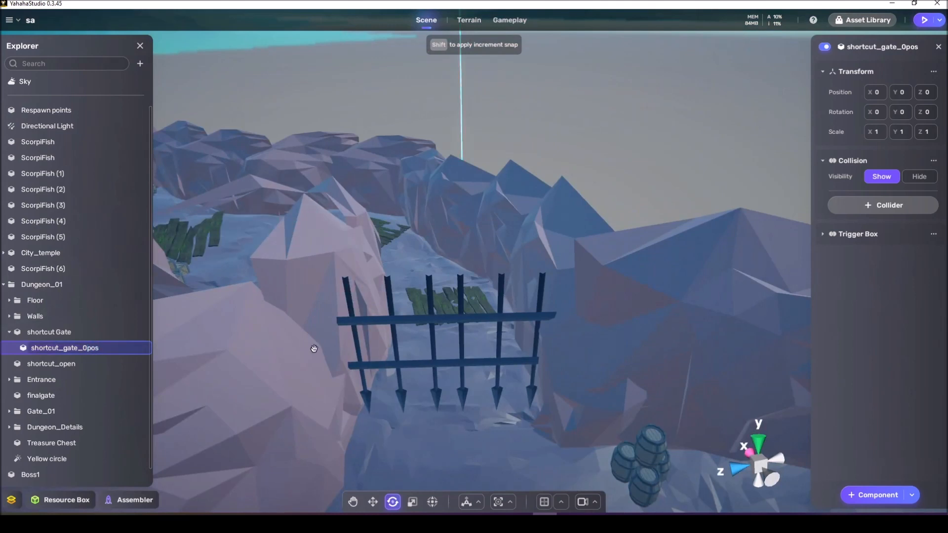
pyautogui.press('BackSpace')
pyautogui.write('z')
pyautogui.press('Return')
pyautogui.moveTo(387, 364); pyautogui.dragTo(364, 377, button='right')
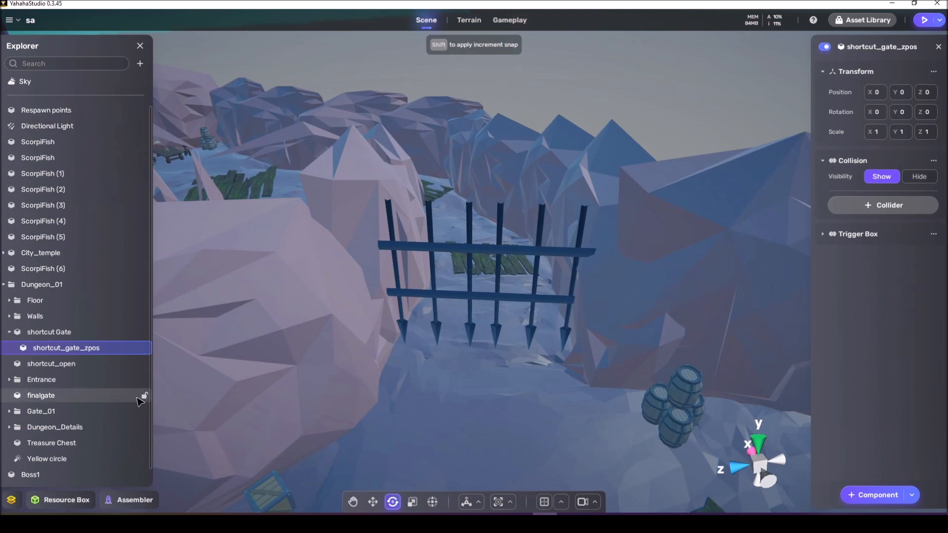
# Move shortcut_gate_zpos out of shortcut Gate so it sits just above it within Dungeon_01.
pyautogui.click(84, 398)
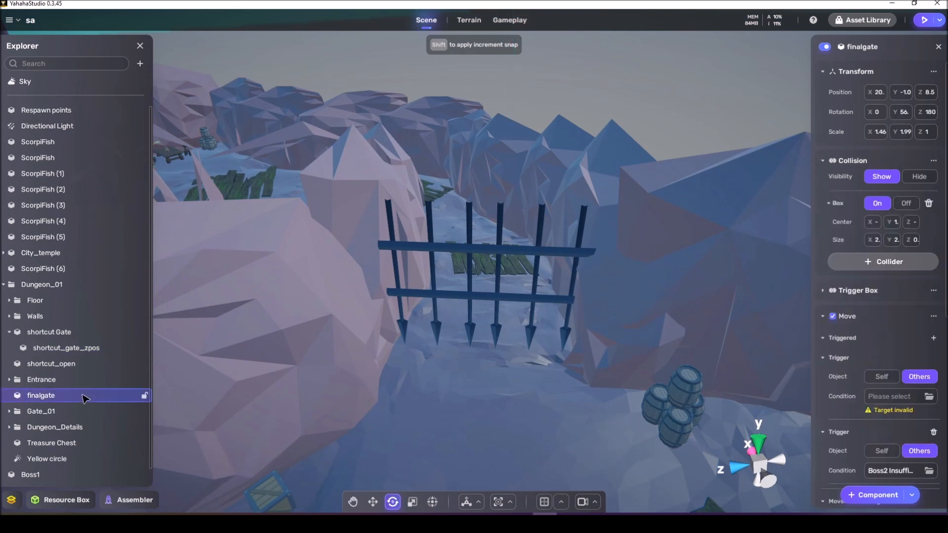
pyautogui.click(59, 347)
pyautogui.moveTo(59, 347); pyautogui.dragTo(55, 329)
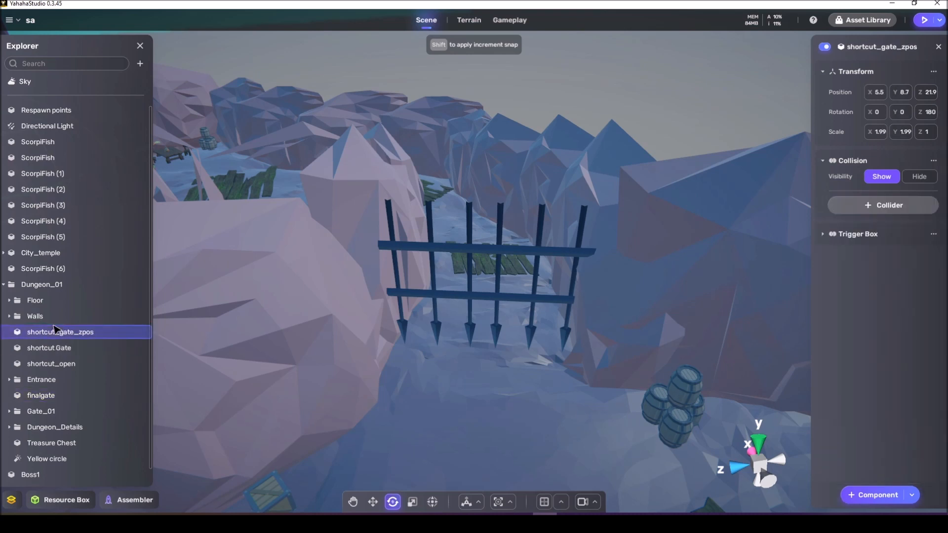
# Add an empty object to finalgate and move it out to sit just above finalgate within Dungeon_01.
pyautogui.click(57, 396)
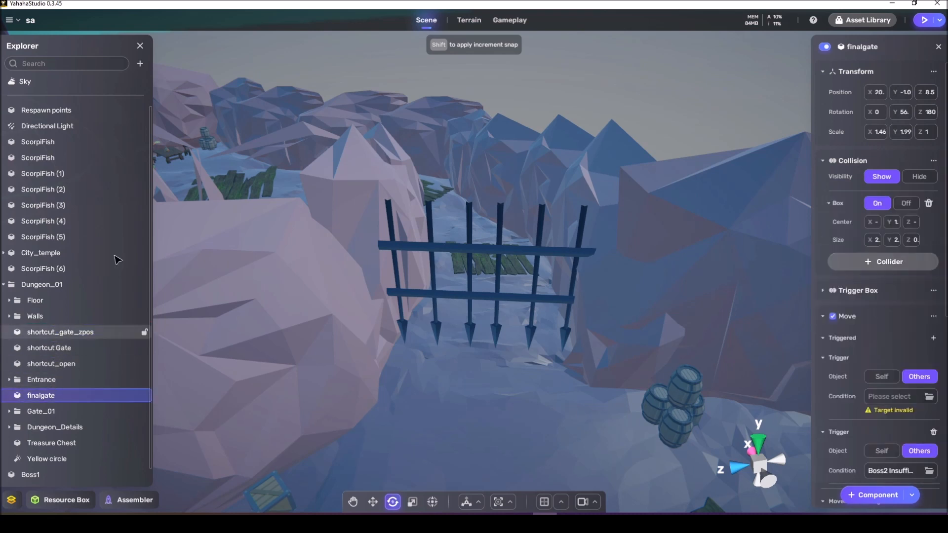
pyautogui.click(140, 63)
pyautogui.click(138, 97)
pyautogui.moveTo(63, 413); pyautogui.dragTo(63, 390)
# Rename the empty object above finalgate as finalgate_zpos.
pyautogui.doubleClick(63, 391)
pyautogui.write('finalgate_')
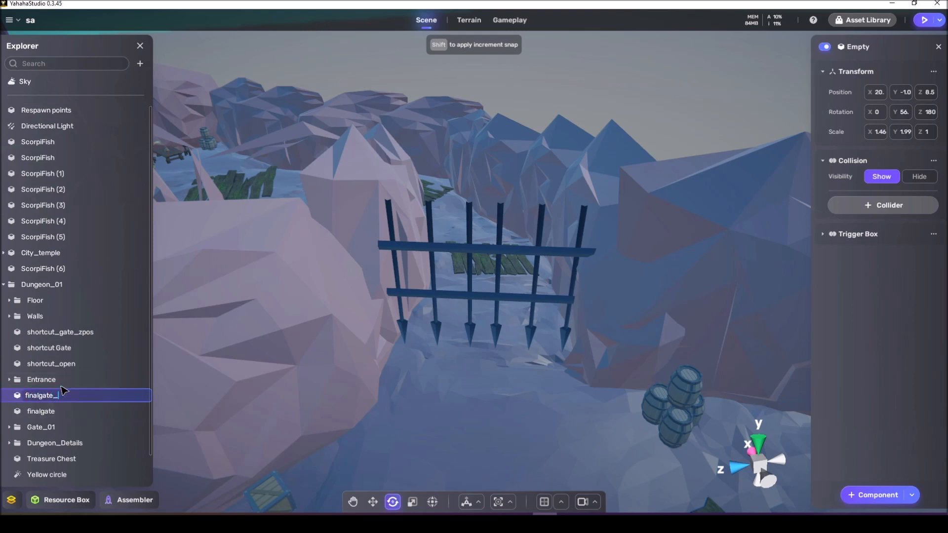
pyautogui.write('zpos')
pyautogui.press('Return')
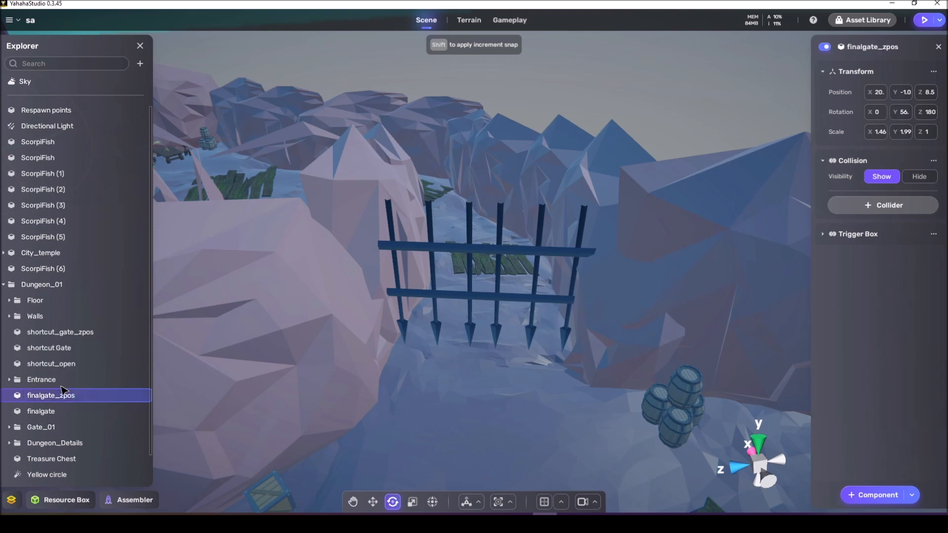
# Add an empty object to Gate_01 and move it out to sit just above Gate_01 within Dungeon_01.
pyautogui.click(49, 426)
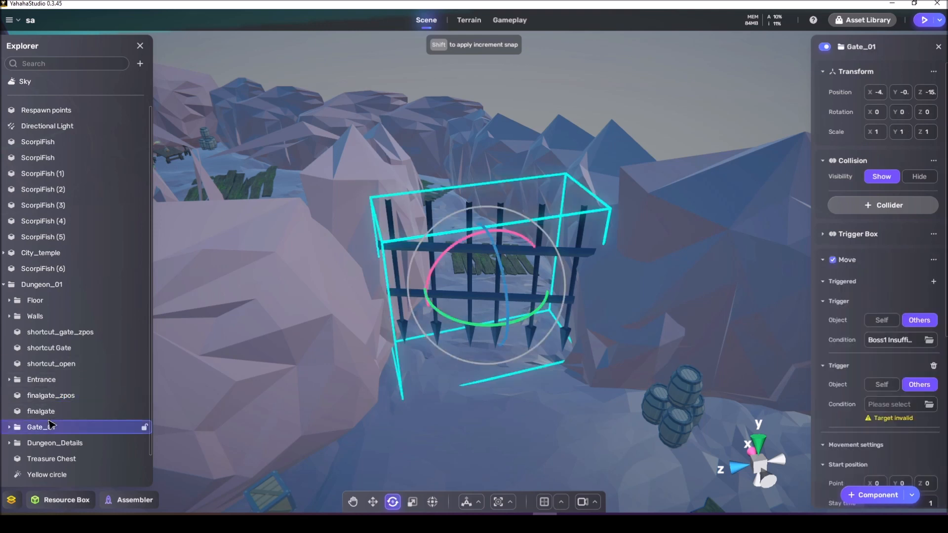
pyautogui.click(141, 63)
pyautogui.click(143, 99)
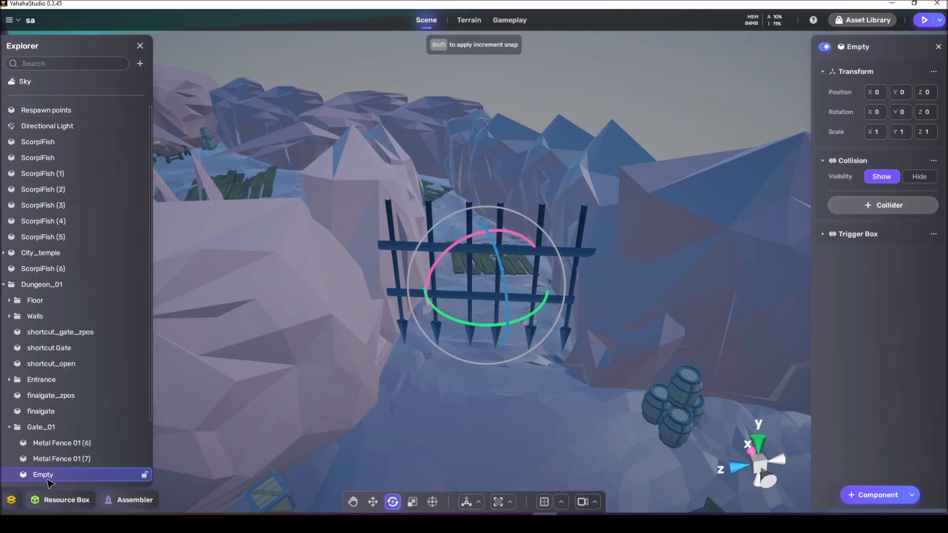
pyautogui.moveTo(49, 479); pyautogui.dragTo(51, 431)
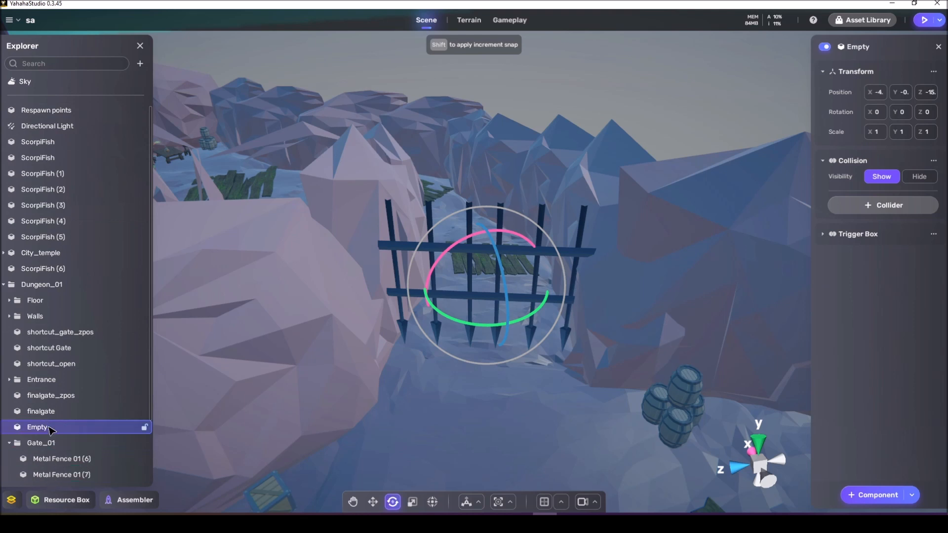
# Rename the empty object above Gate_01 as gate01_zpos.
pyautogui.click(48, 442)
pyautogui.click(49, 430)
pyautogui.write('gate01')
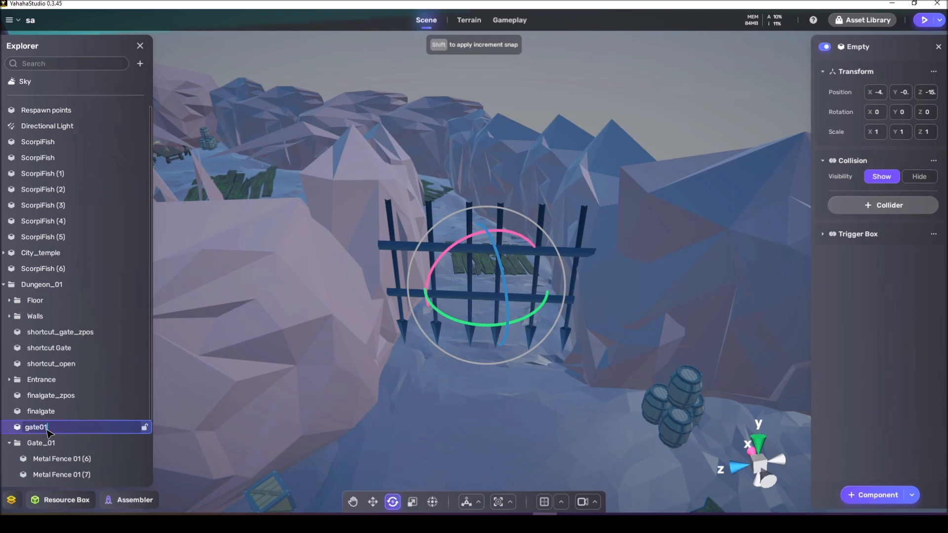
pyautogui.write('_zpos')
pyautogui.press('Return')
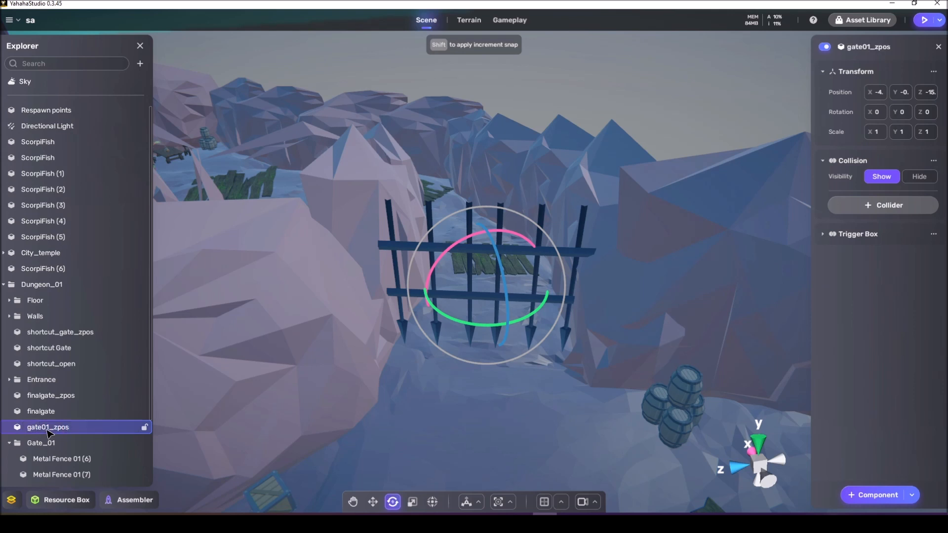
# Deselect the new empty object and save the scene.
pyautogui.moveTo(297, 373); pyautogui.dragTo(294, 374, button='right')
pyautogui.moveTo(688, 252); pyautogui.dragTo(583, 231, button='right')
pyautogui.click(428, 210)
pyautogui.moveTo(427, 209); pyautogui.dragTo(478, 197, button='right')
pyautogui.hotkey('ctrl', 's')
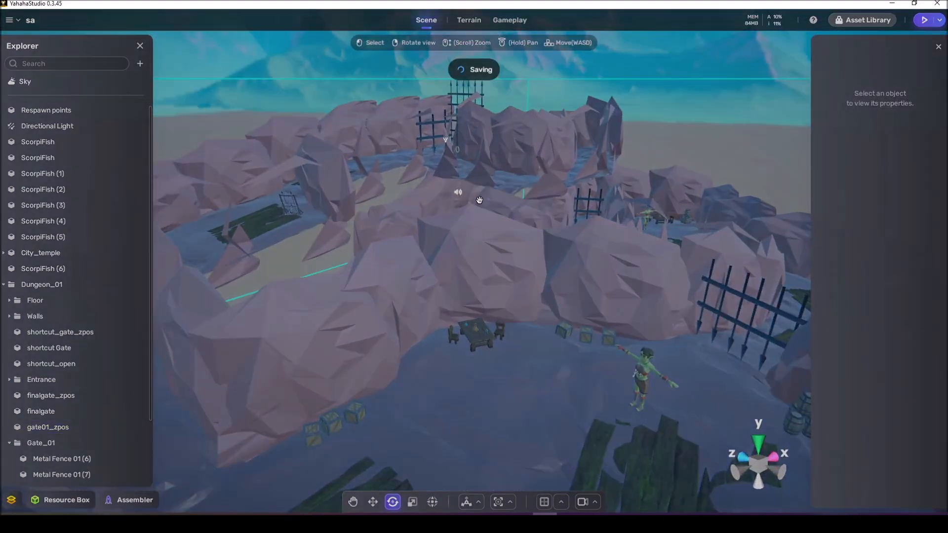
# Start adding a new node graph component to the Dungeon_01 folder.
pyautogui.click(50, 286)
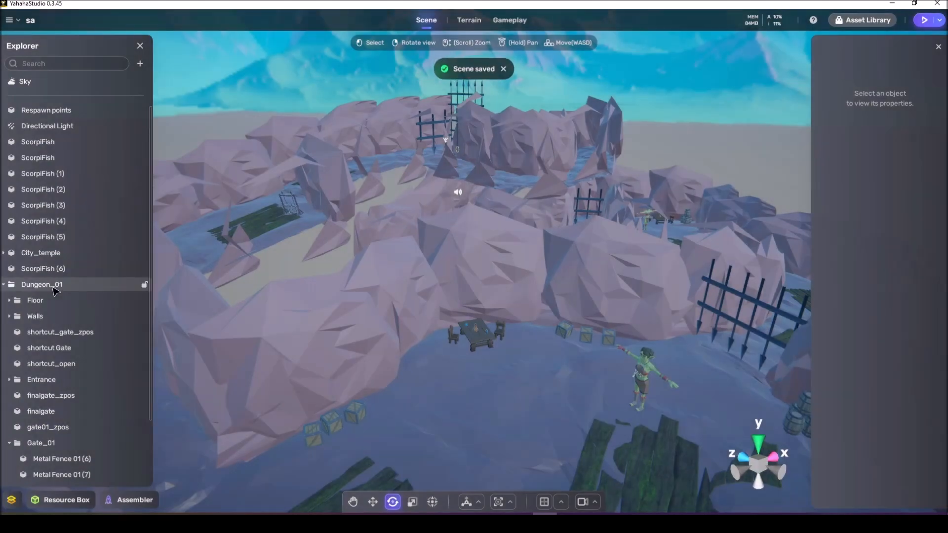
pyautogui.moveTo(314, 339)
pyautogui.mouseDown(button='right')
pyautogui.moveTo(288, 345)
pyautogui.moveTo(329, 345)
pyautogui.mouseUp(button='right')
pyautogui.scroll(-10, 603, 314)
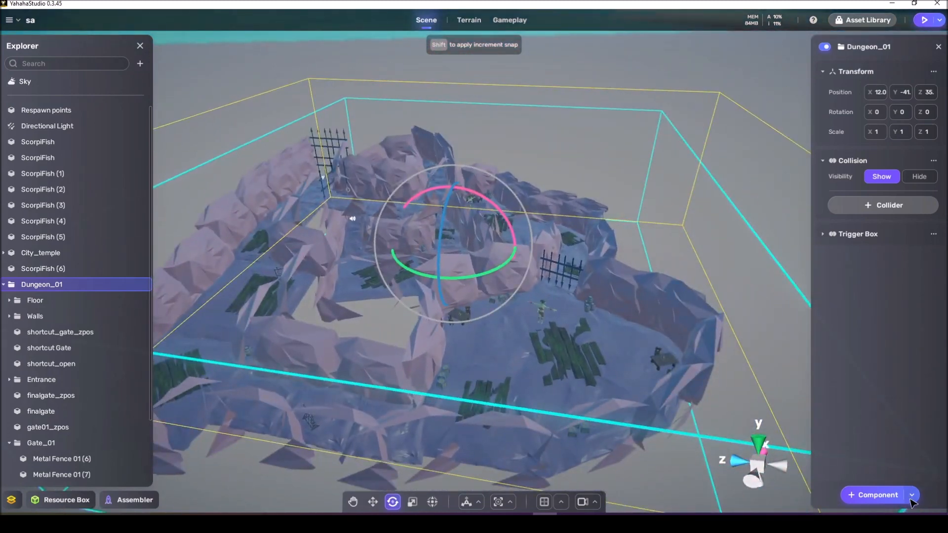
pyautogui.click(912, 495)
pyautogui.click(912, 494)
pyautogui.click(884, 466)
pyautogui.click(864, 333)
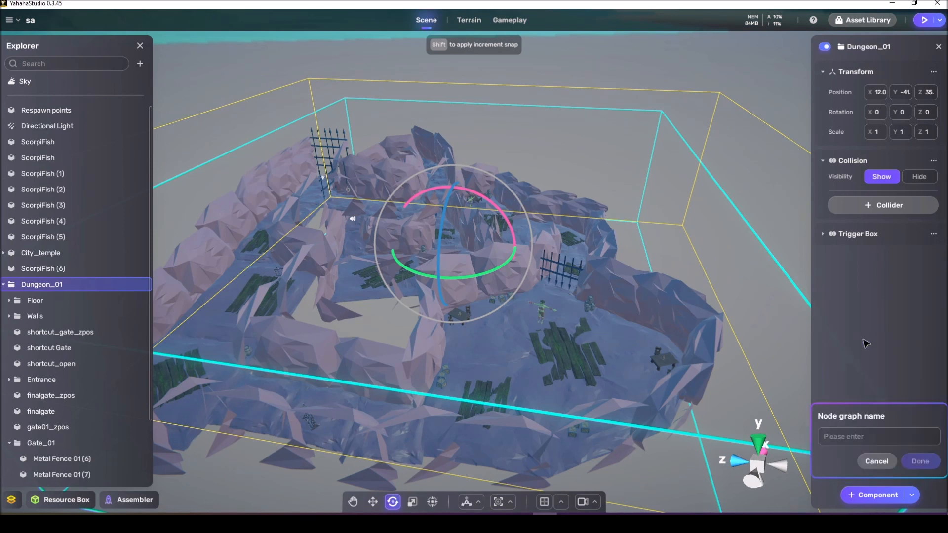
# Name the node graph dungeon01reset and create it.
pyautogui.write('d')
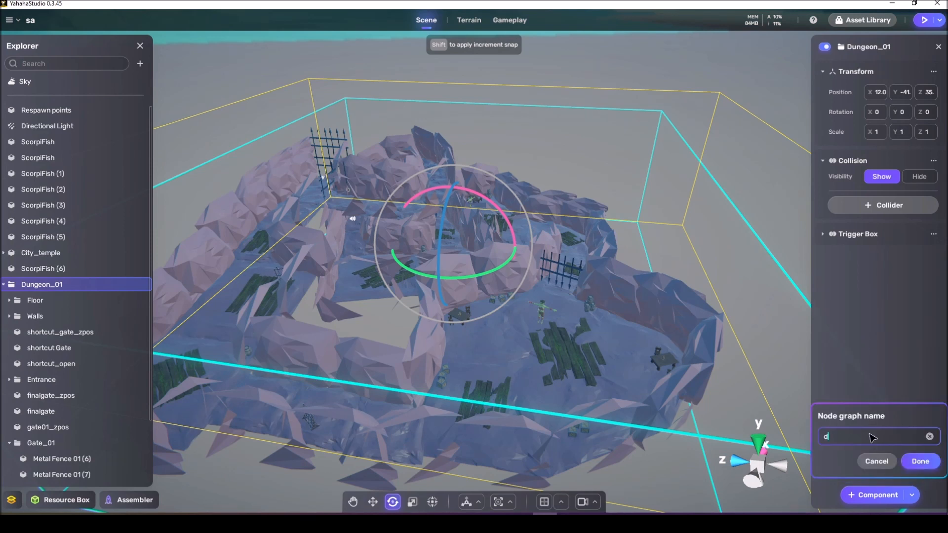
pyautogui.write('ungeon_01_')
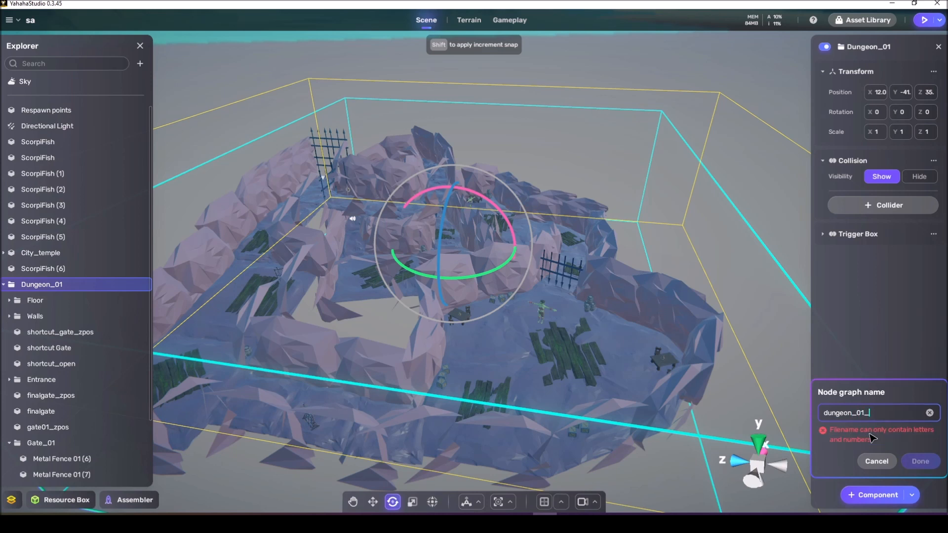
pyautogui.press('BackSpace')
pyautogui.press('Left')
pyautogui.press('Left')
pyautogui.press('BackSpace')
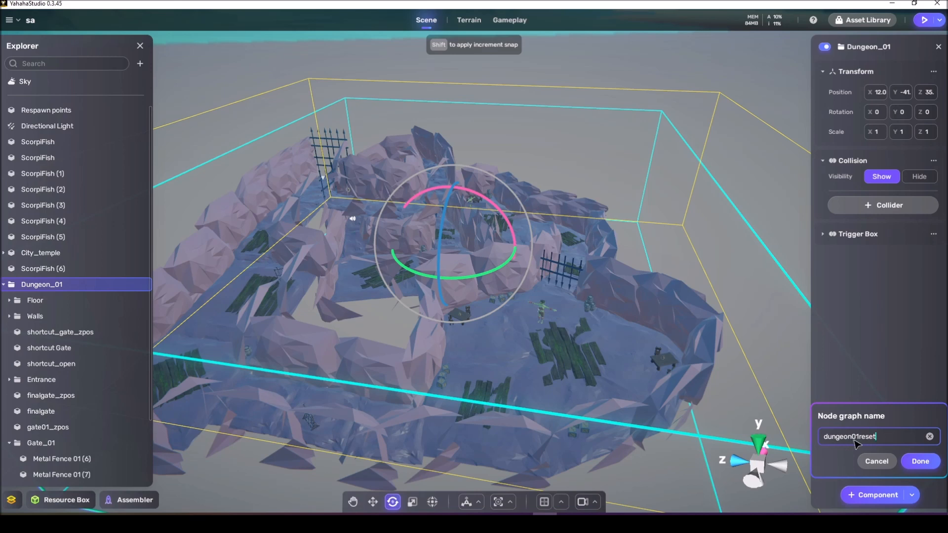
pyautogui.press('Return')
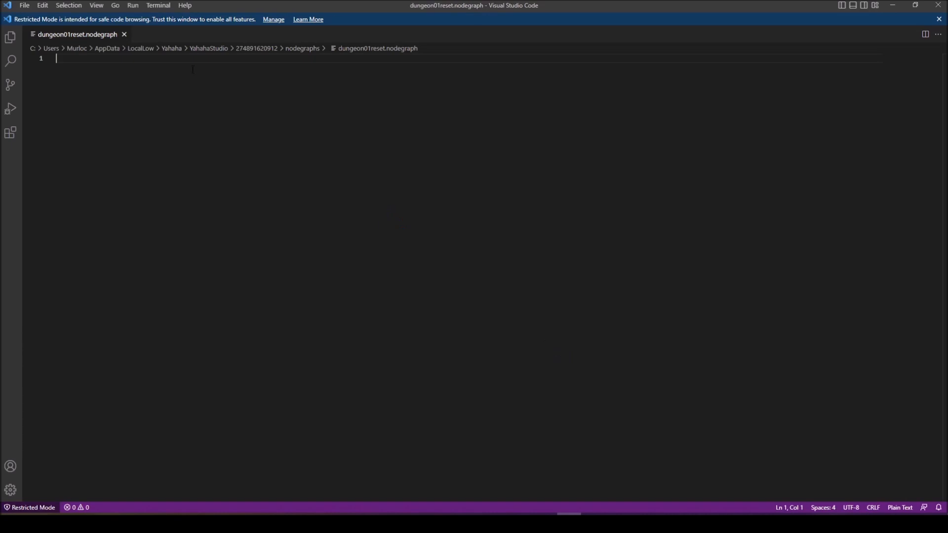
# In Visual Studio Code, open the nodegraphs folder of the project and trust its authors.
pyautogui.click(10, 37)
pyautogui.click(99, 82)
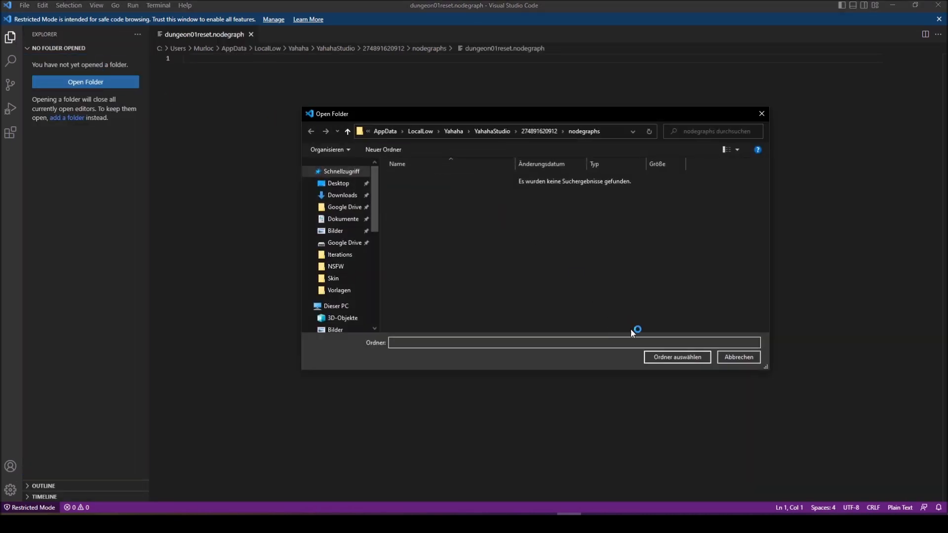
pyautogui.click(667, 355)
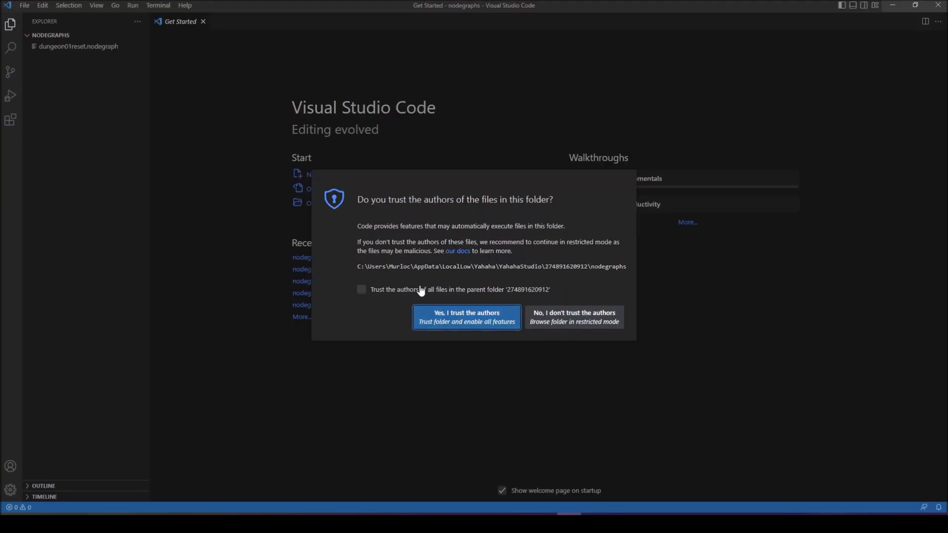
pyautogui.click(445, 315)
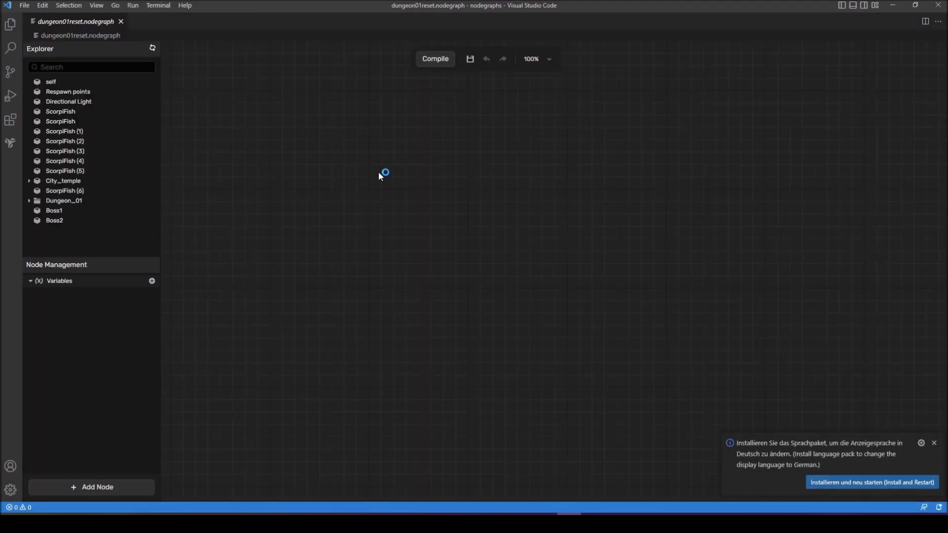
# Dismiss the language pack notice and add the OnTriggerExit event node that has trigger and entity outputs.
pyautogui.rightClick(384, 179)
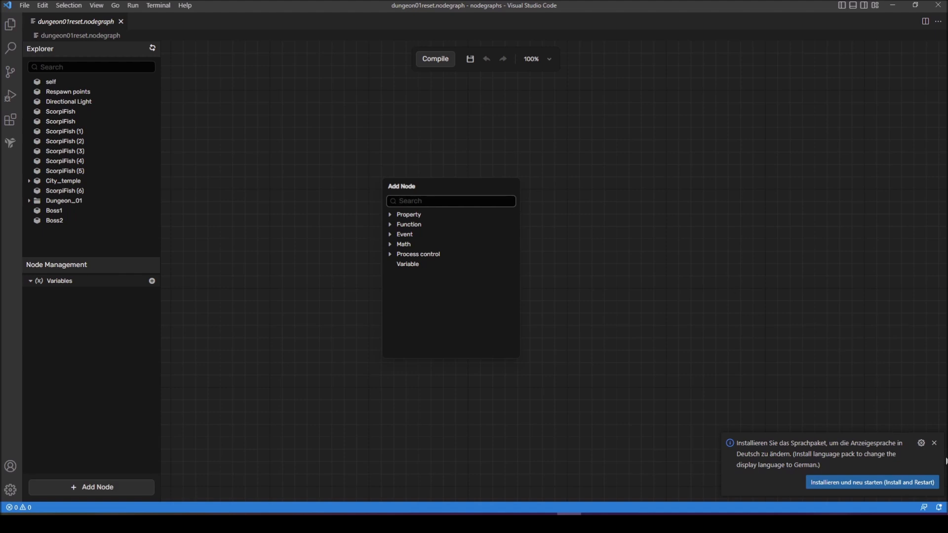
pyautogui.click(934, 443)
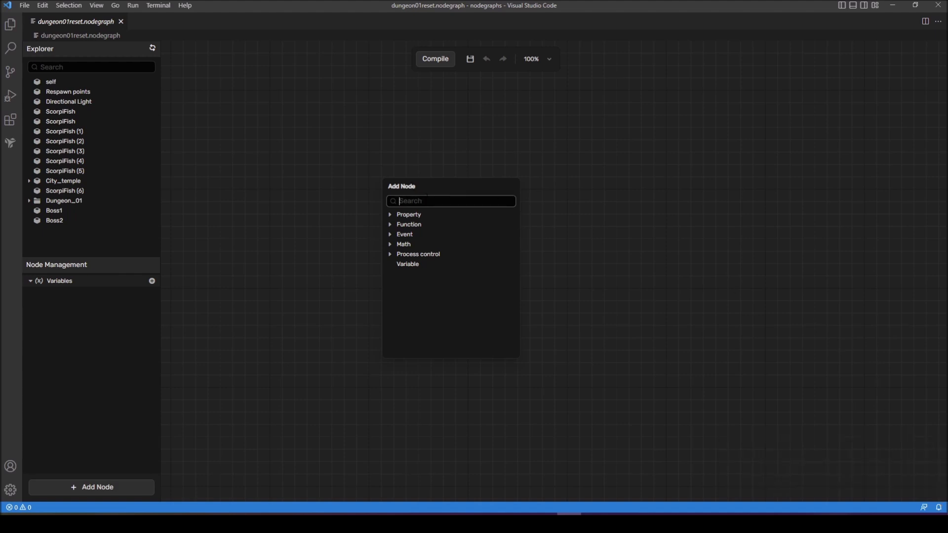
pyautogui.write('triggerexit')
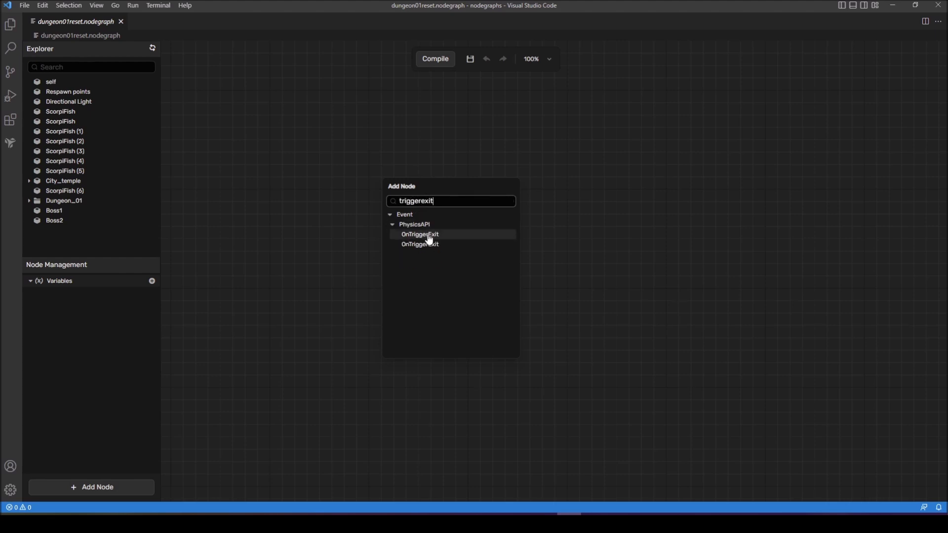
pyautogui.click(431, 236)
pyautogui.moveTo(433, 219); pyautogui.dragTo(341, 208)
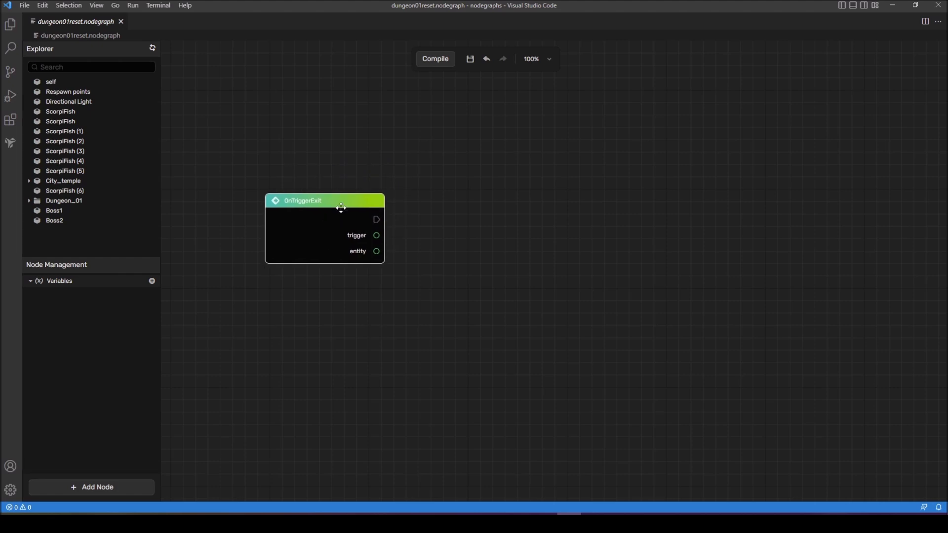
pyautogui.rightClick(329, 162)
pyautogui.write('trigge')
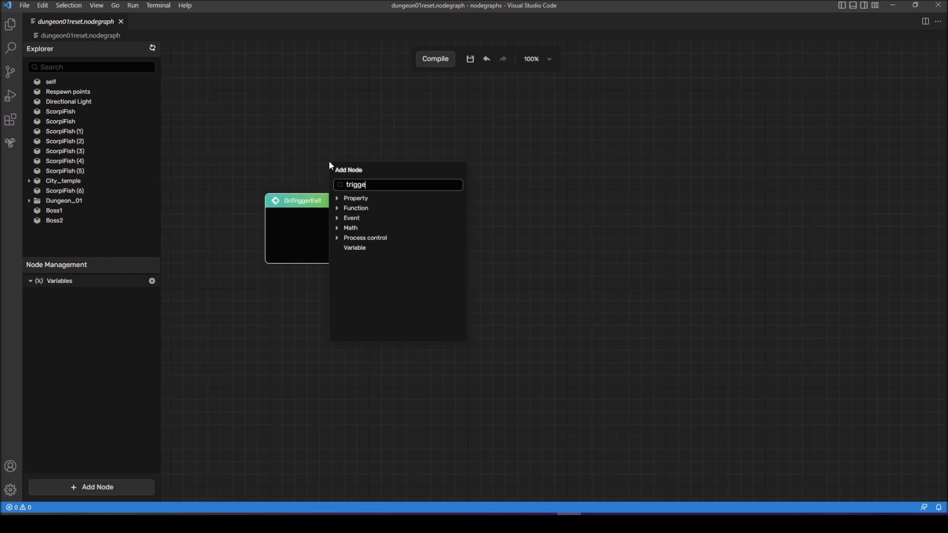
pyautogui.write('rex')
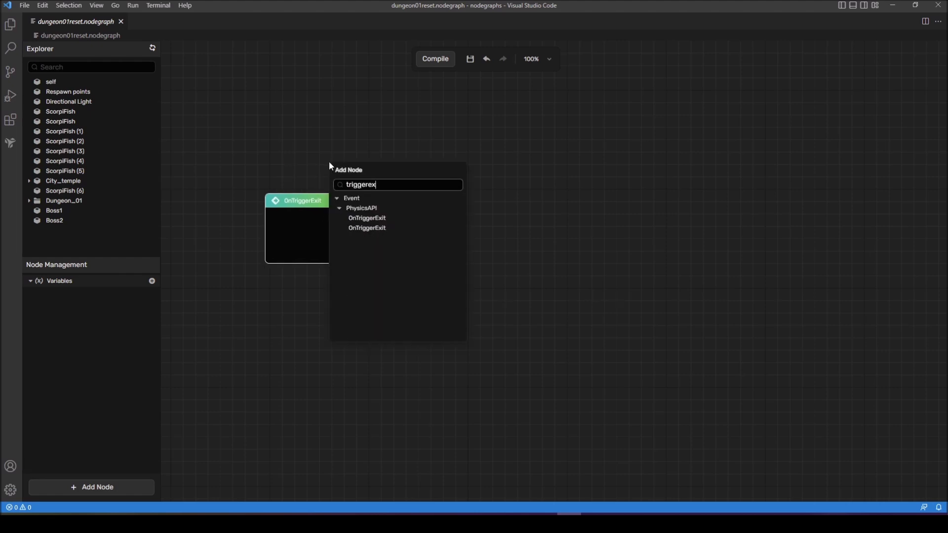
pyautogui.click(360, 228)
pyautogui.moveTo(410, 175); pyautogui.dragTo(362, 320)
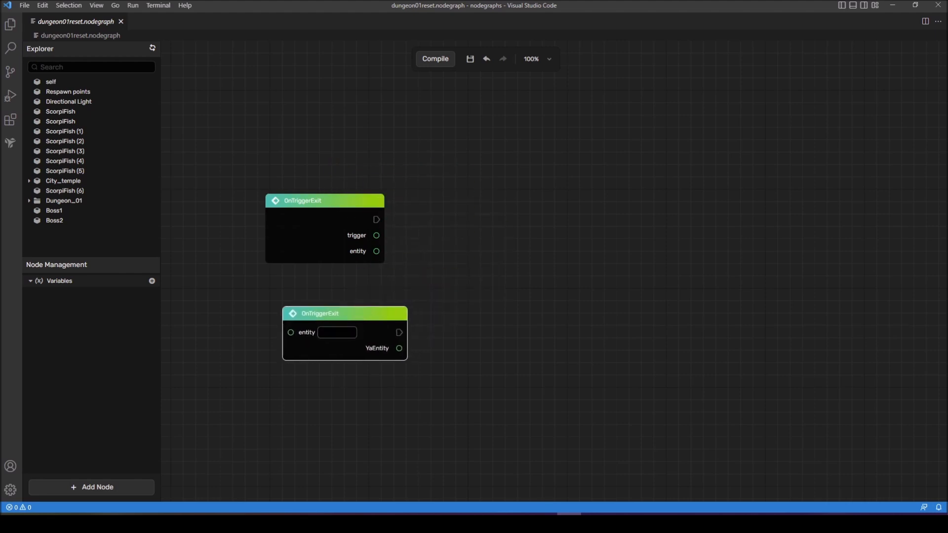
pyautogui.rightClick(354, 325)
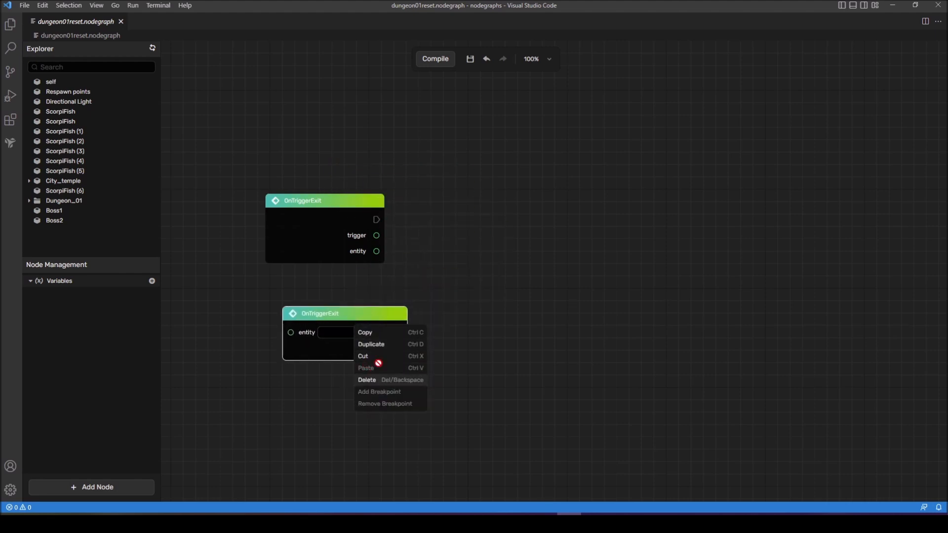
pyautogui.click(461, 297)
pyautogui.moveTo(354, 314); pyautogui.dragTo(340, 301)
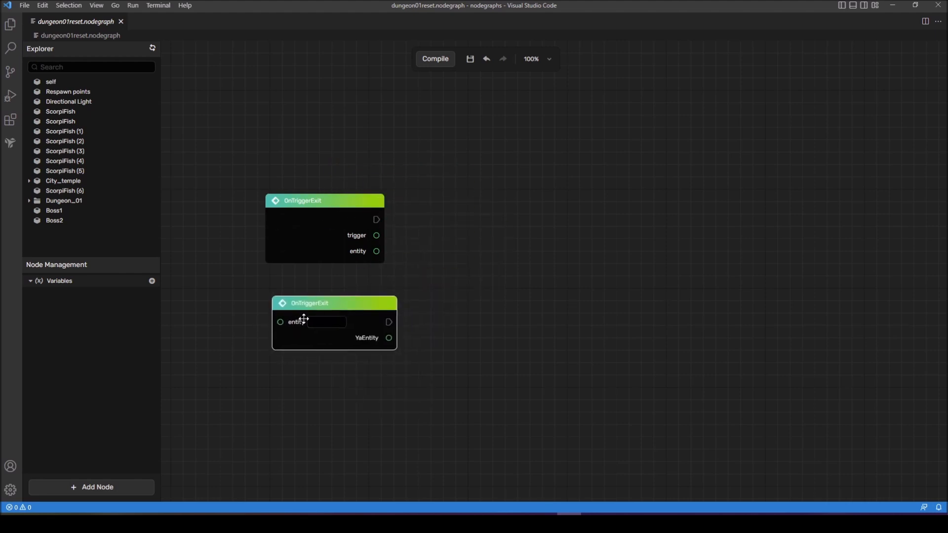
pyautogui.rightClick(342, 306)
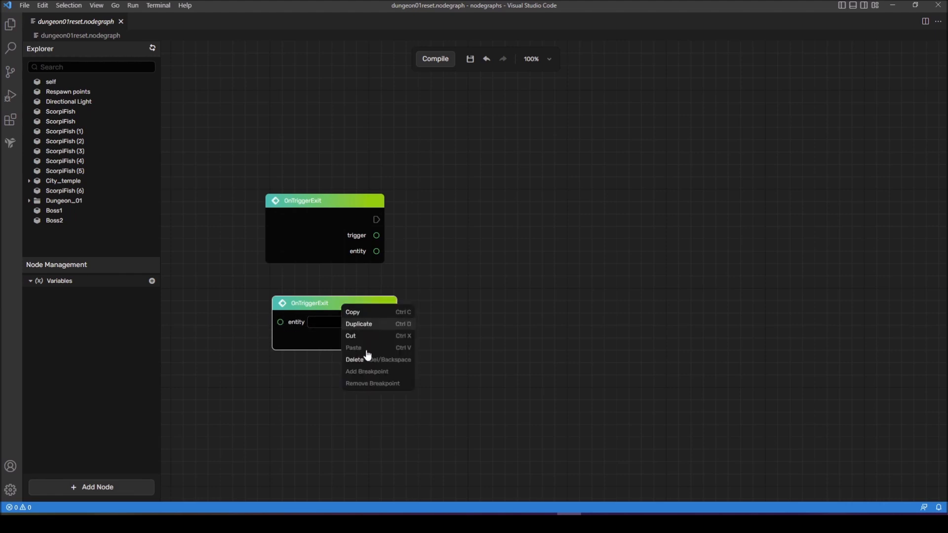
pyautogui.click(365, 360)
# Reposition the OnTriggerExit node and connect its trigger output to a new YaEntity Get EntityId node.
pyautogui.moveTo(352, 199); pyautogui.dragTo(363, 218)
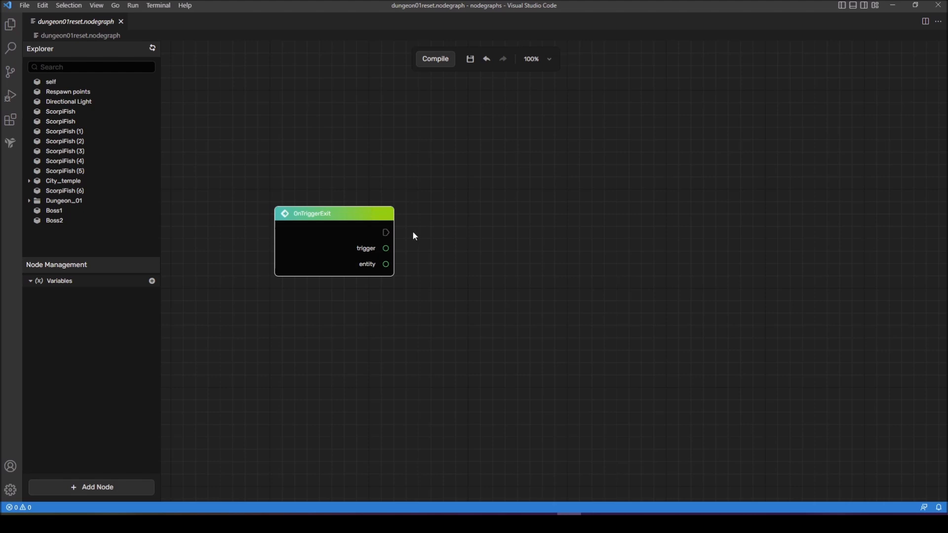
pyautogui.moveTo(386, 249); pyautogui.dragTo(447, 211)
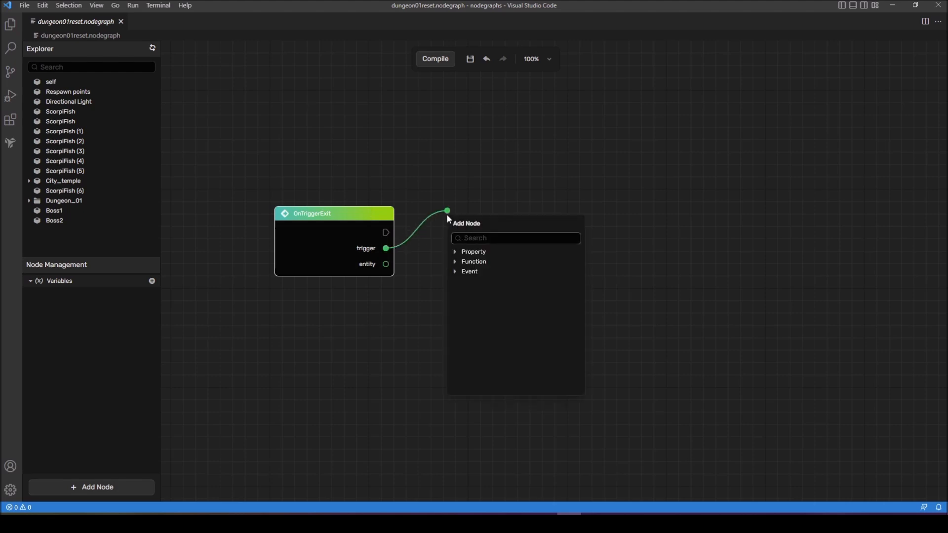
pyautogui.write('entityId')
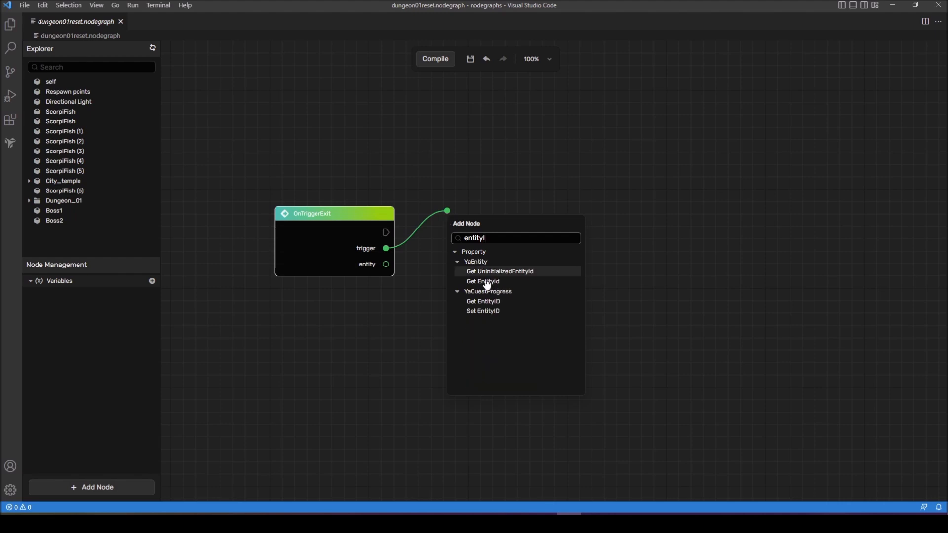
pyautogui.click(487, 281)
# Add a second Get EntityId node above the first and set its yaEntity to Dungeon_01.
pyautogui.rightClick(484, 200)
pyautogui.click(493, 236)
pyautogui.moveTo(503, 208); pyautogui.dragTo(516, 156)
pyautogui.click(500, 169)
pyautogui.click(499, 185)
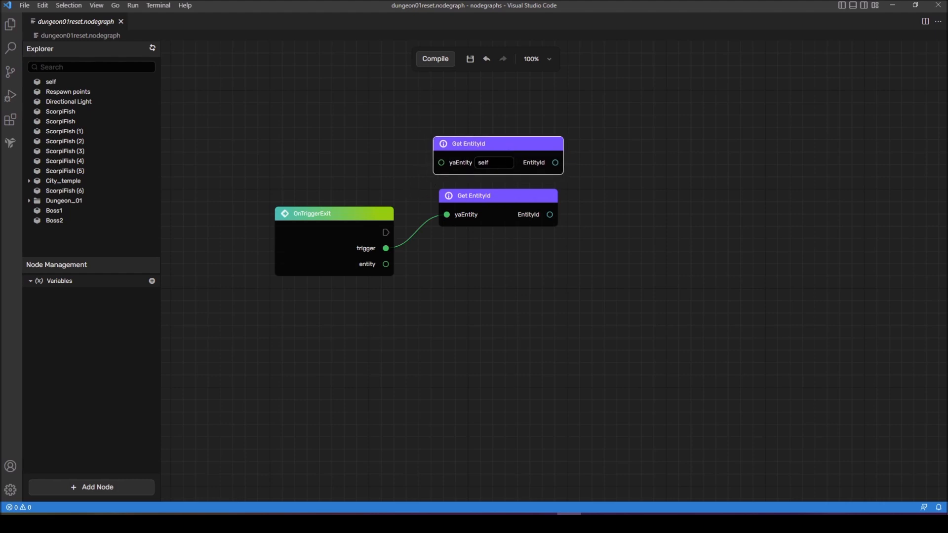
pyautogui.write('dunge')
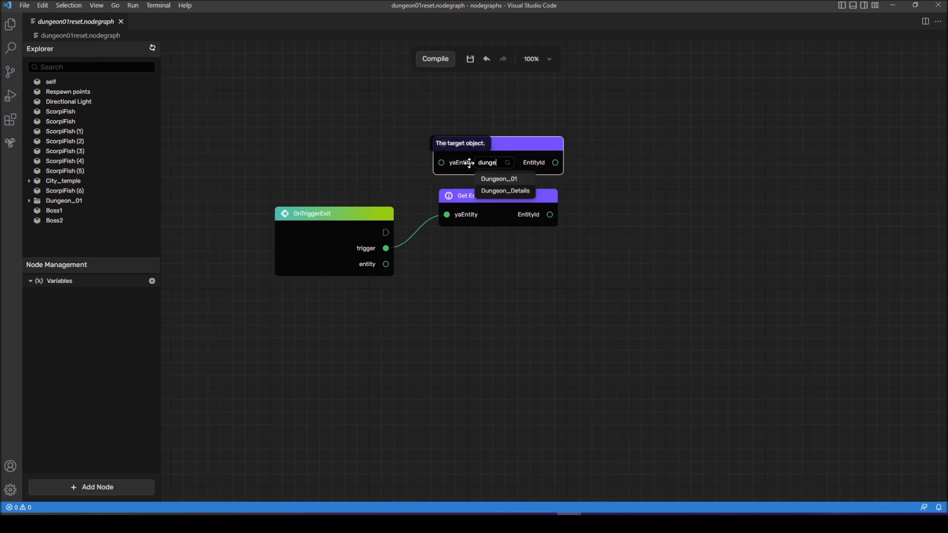
pyautogui.click(499, 179)
pyautogui.moveTo(499, 141); pyautogui.dragTo(497, 144)
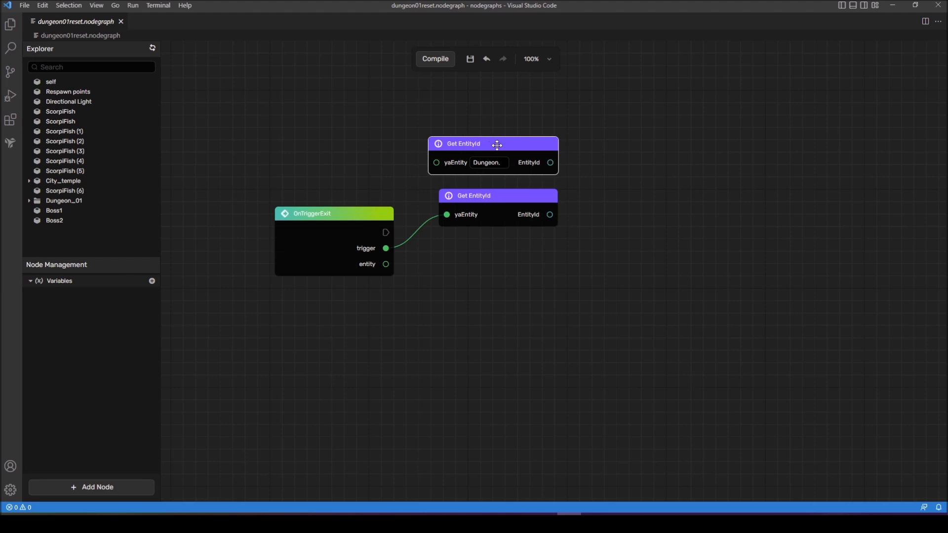
pyautogui.moveTo(610, 189); pyautogui.dragTo(587, 192)
pyautogui.moveTo(62, 201); pyautogui.dragTo(410, 166)
pyautogui.rightClick(283, 176)
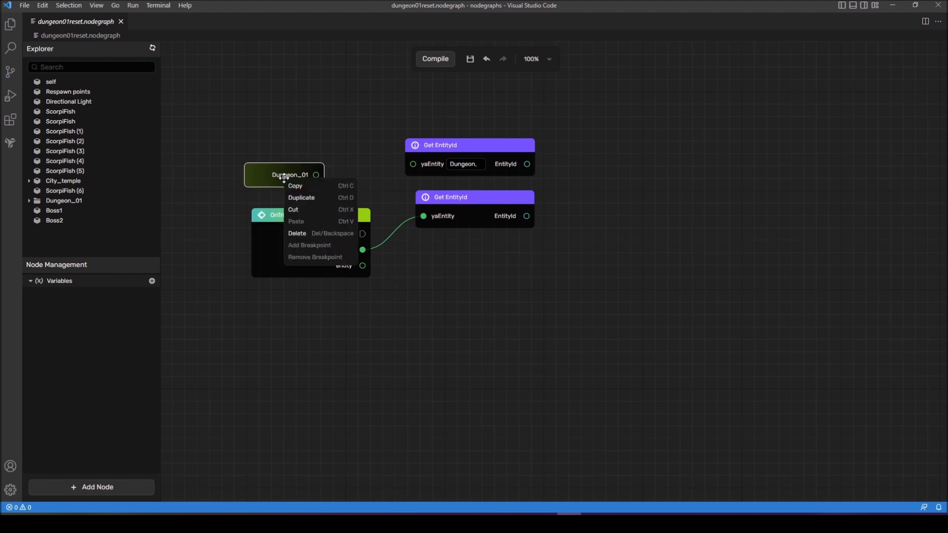
pyautogui.click(296, 234)
# Add an Integer Equal node and connect the EntityId outputs of both Get EntityId nodes to its inputs.
pyautogui.moveTo(492, 175); pyautogui.dragTo(523, 191)
pyautogui.write('equ')
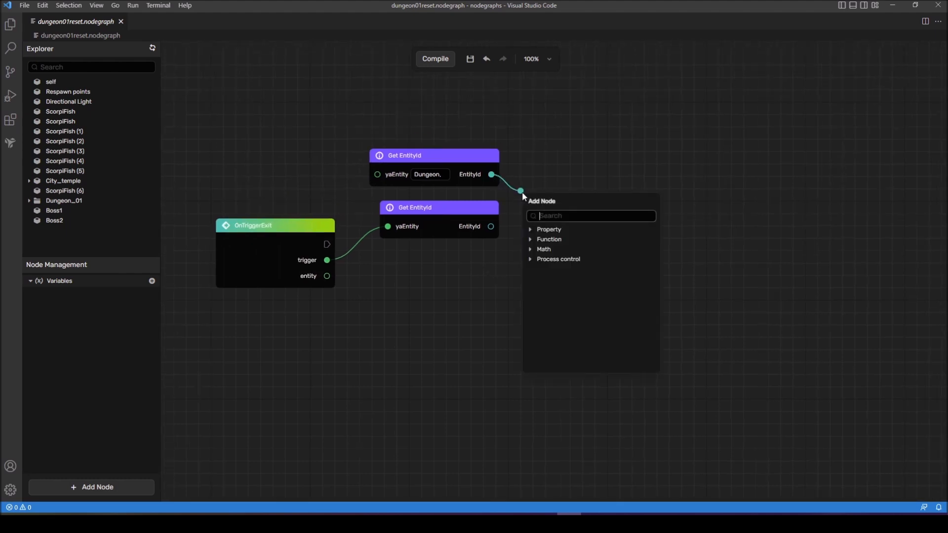
pyautogui.write('a')
pyautogui.click(548, 278)
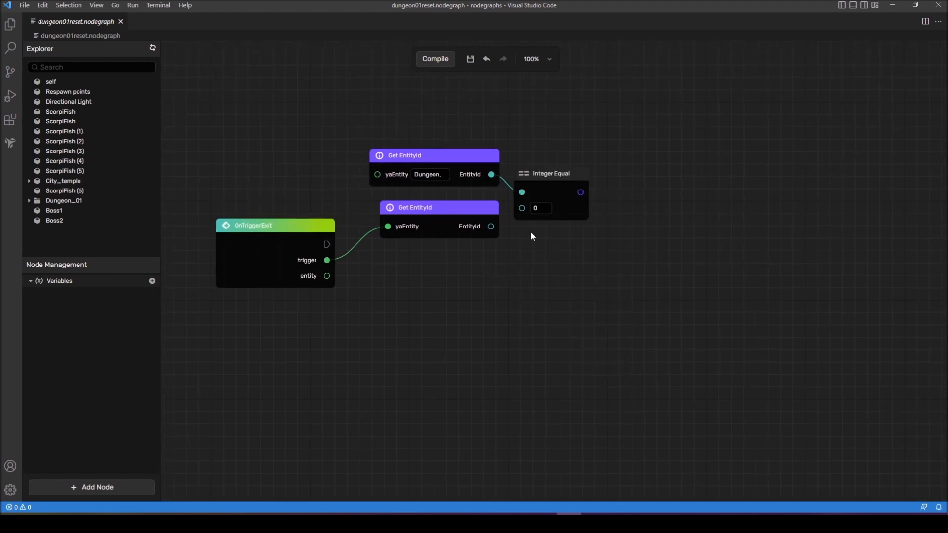
pyautogui.moveTo(498, 227); pyautogui.dragTo(522, 208)
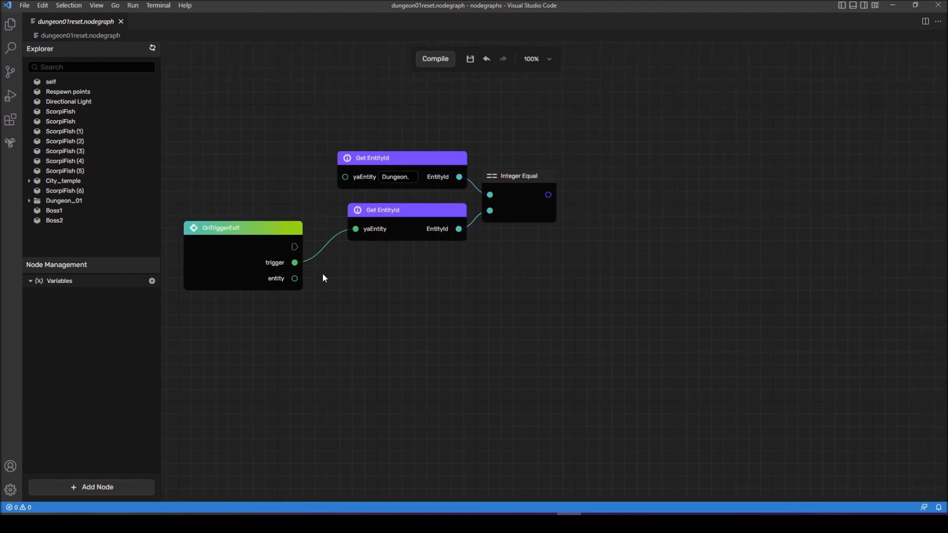
# Connect the entity output of OnTriggerExit to a new IsPlayerCharacter node and place it below the Integer Equal node.
pyautogui.moveTo(296, 281); pyautogui.dragTo(556, 312)
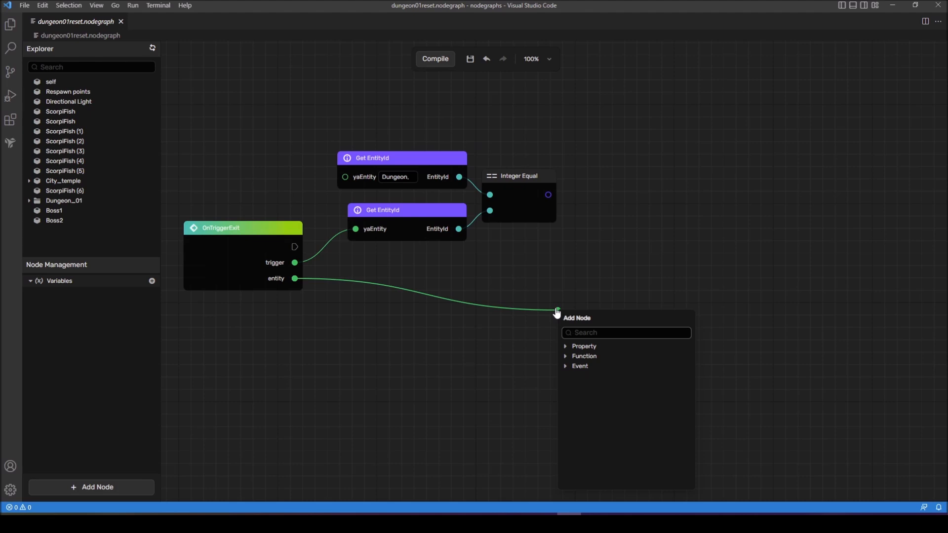
pyautogui.write('isplayer')
pyautogui.click(596, 366)
pyautogui.moveTo(588, 286); pyautogui.dragTo(560, 284)
pyautogui.moveTo(506, 304); pyautogui.dragTo(459, 291)
pyautogui.scroll(-1, 493, 288)
pyautogui.click(551, 274)
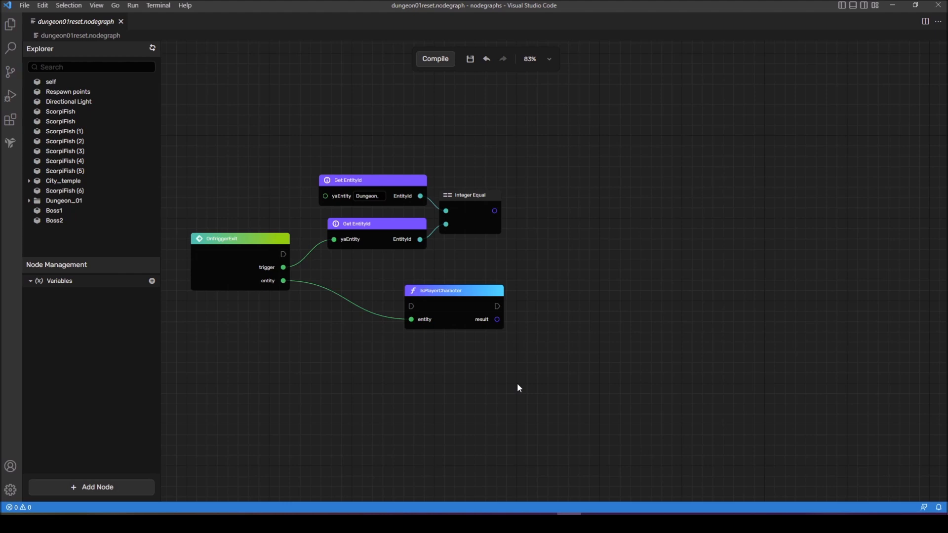
# Switch to YAHAHA Studio and look over Dungeon_01 and its surrounding trigger box.
pyautogui.click(545, 524)
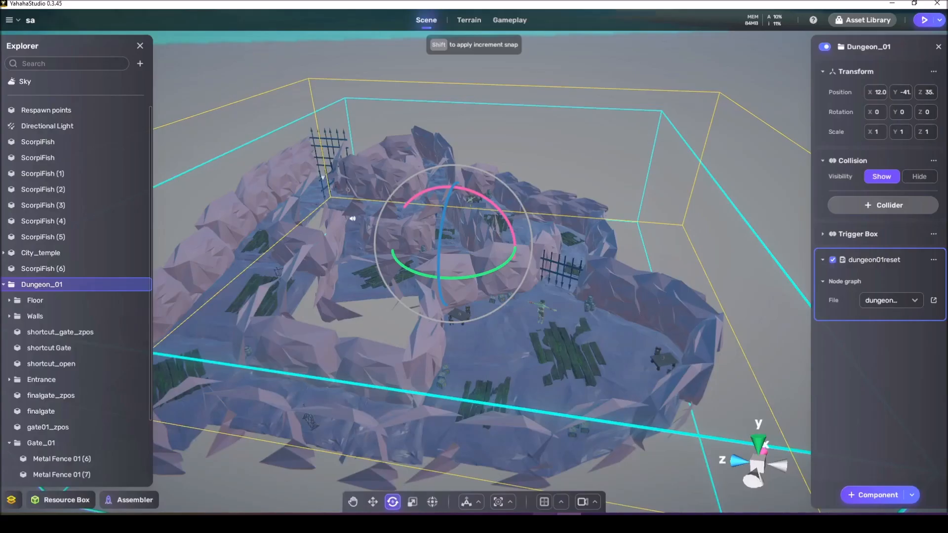
pyautogui.scroll(6, 533, 363)
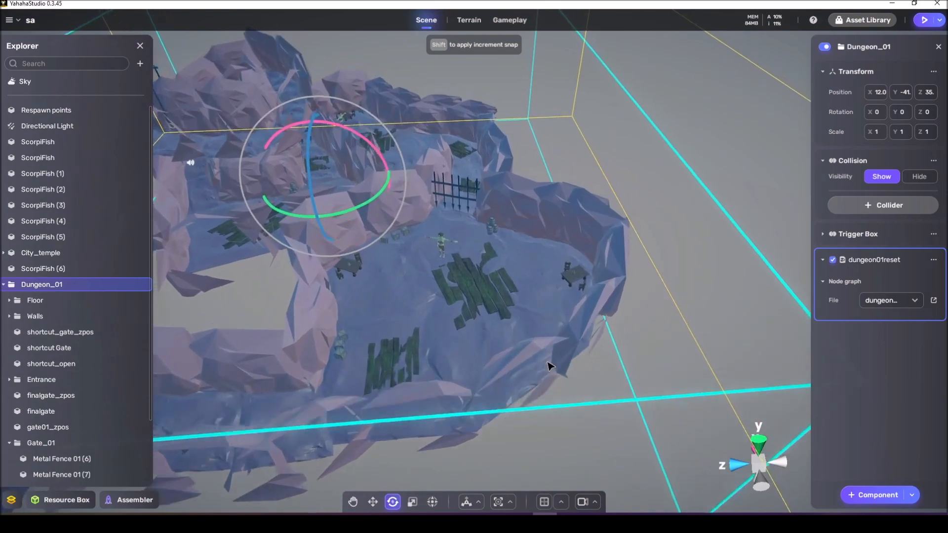
pyautogui.press('w')
pyautogui.moveTo(548, 366); pyautogui.dragTo(607, 298, button='right')
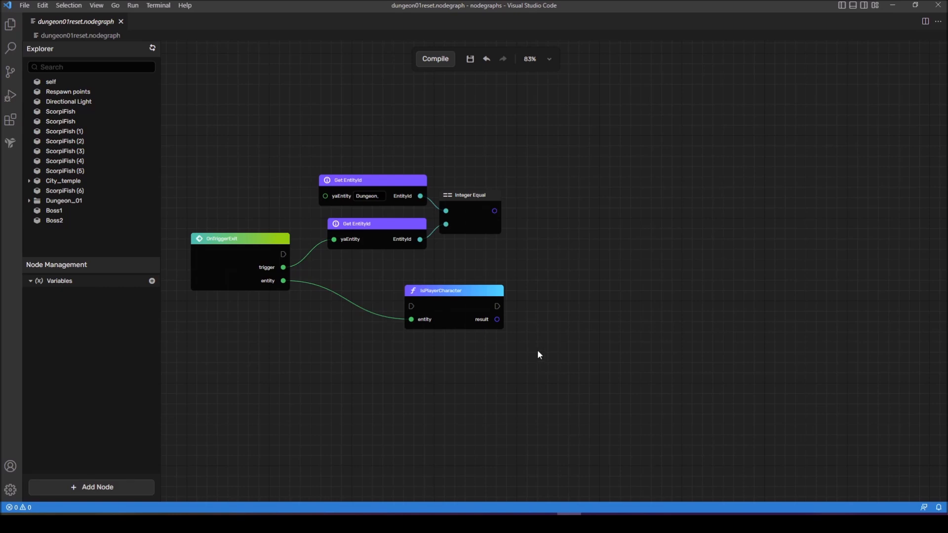
pyautogui.moveTo(538, 354); pyautogui.dragTo(544, 355)
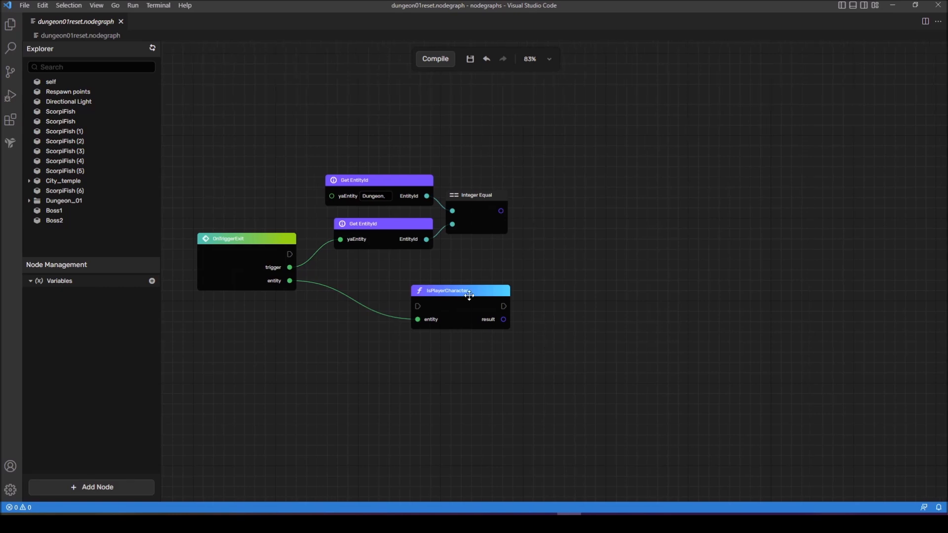
pyautogui.moveTo(566, 300); pyautogui.dragTo(590, 316)
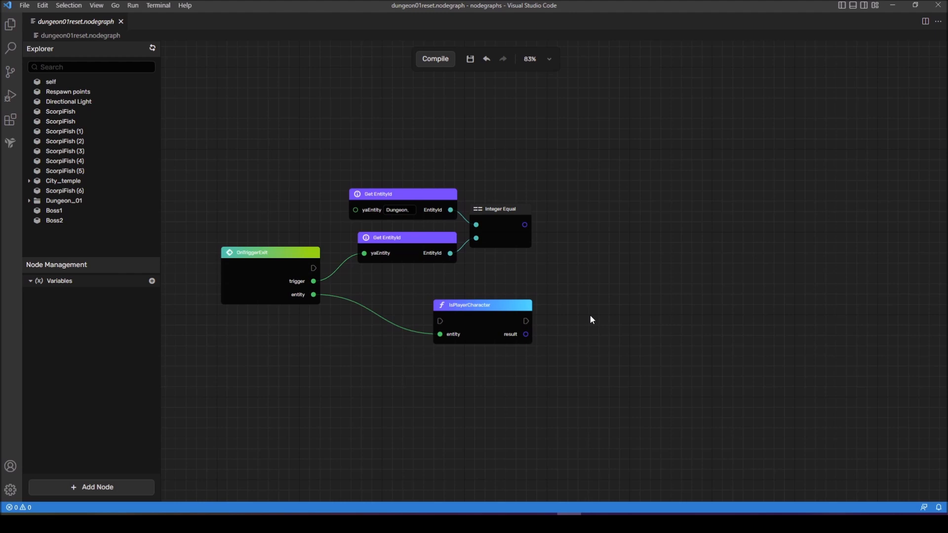
pyautogui.moveTo(589, 315); pyautogui.dragTo(570, 304)
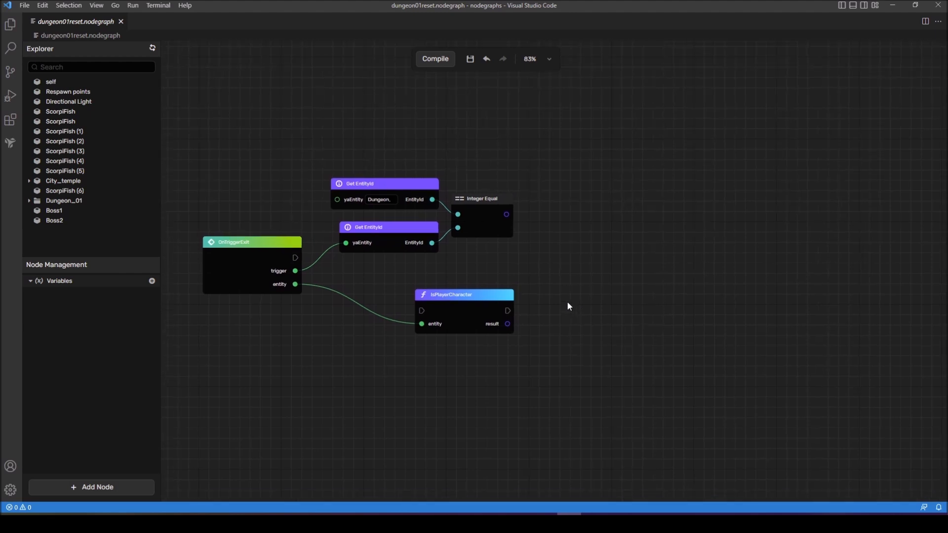
pyautogui.moveTo(567, 294); pyautogui.dragTo(536, 300)
pyautogui.moveTo(446, 301); pyautogui.dragTo(447, 300)
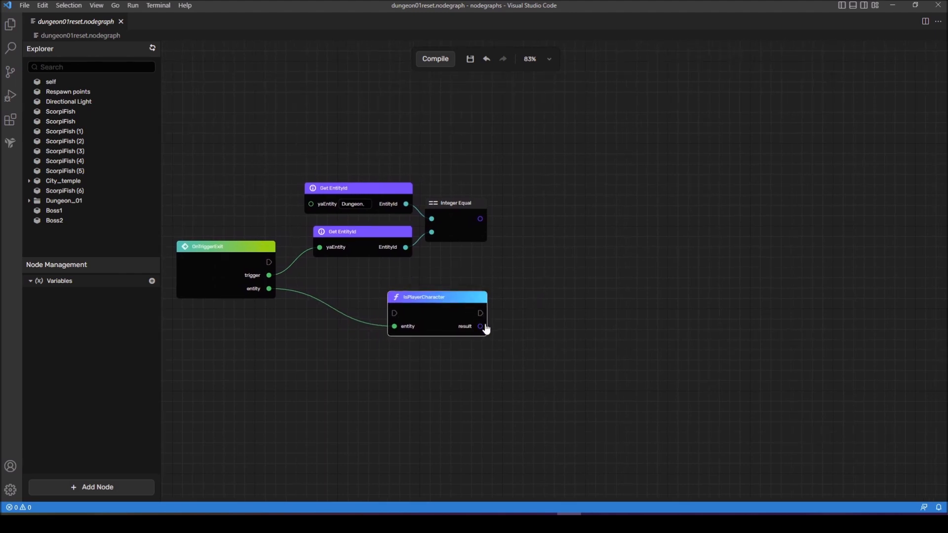
# Add an And node and connect the Integer Equal output and the IsPlayerCharacter result to its inputs.
pyautogui.moveTo(482, 328); pyautogui.dragTo(534, 282)
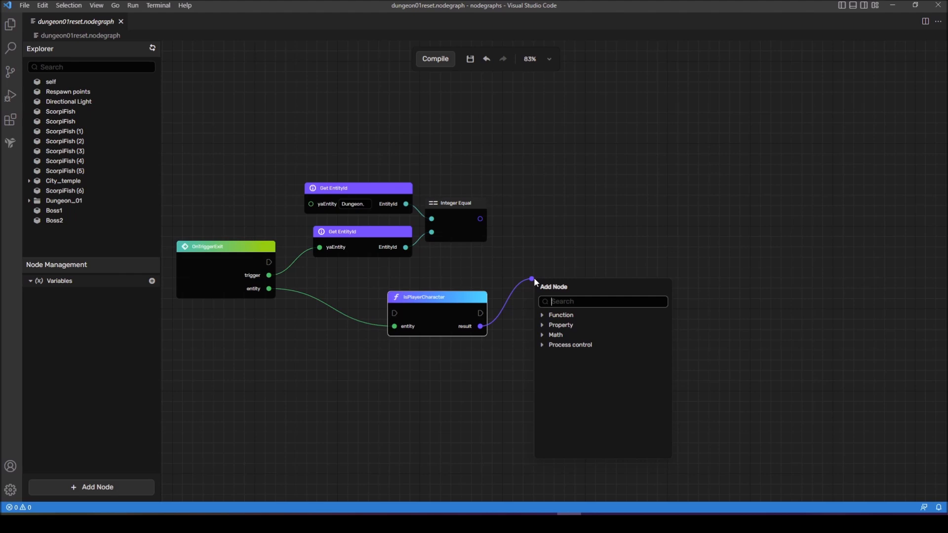
pyautogui.write('branch')
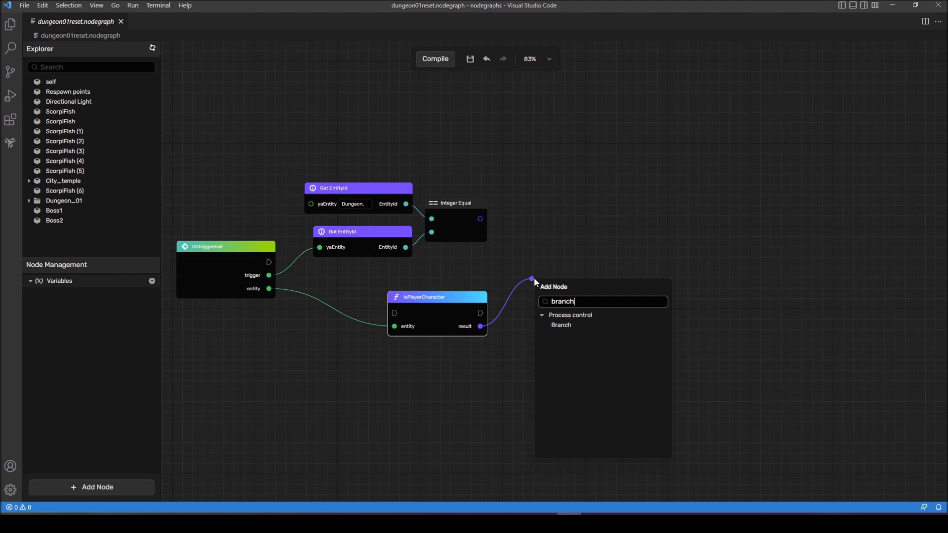
pyautogui.hotkey('ctrl', 'a')
pyautogui.write('and')
pyautogui.scroll(-3, 562, 410)
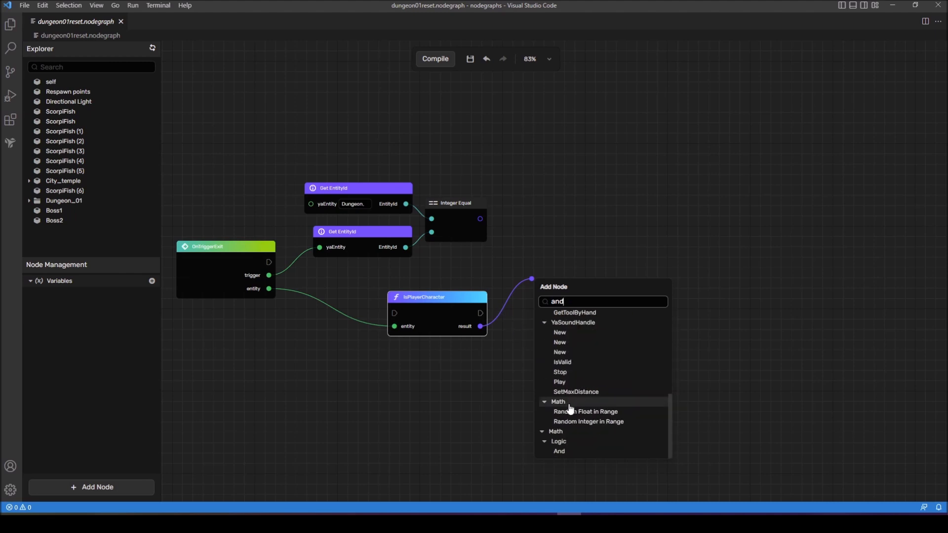
pyautogui.click(563, 447)
pyautogui.moveTo(554, 278)
pyautogui.mouseDown()
pyautogui.moveTo(559, 263)
pyautogui.moveTo(539, 276)
pyautogui.mouseUp()
pyautogui.moveTo(480, 219); pyautogui.dragTo(539, 262)
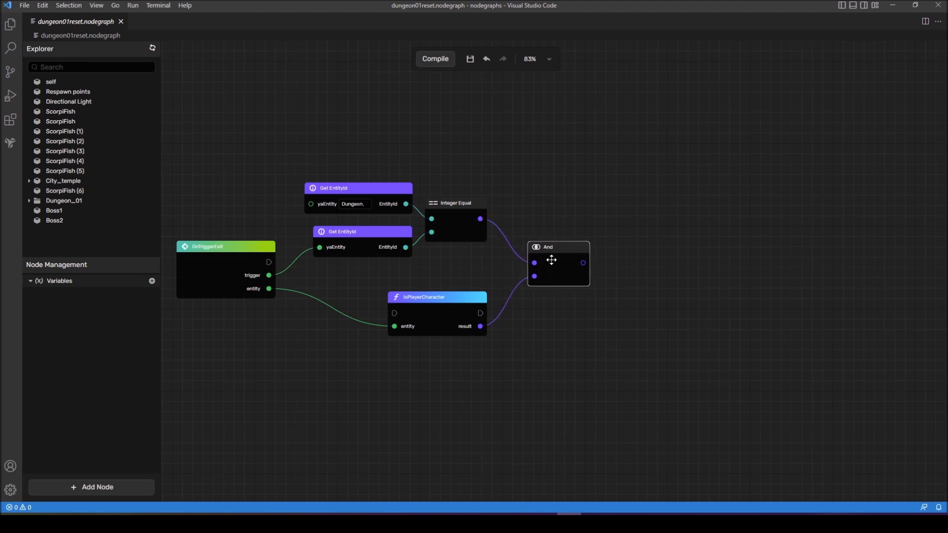
pyautogui.moveTo(662, 315)
pyautogui.mouseDown()
pyautogui.moveTo(630, 314)
pyautogui.moveTo(649, 315)
pyautogui.mouseUp()
pyautogui.moveTo(548, 256); pyautogui.dragTo(568, 262)
# Connect the execution output of OnTriggerExit to the execution input of IsPlayerCharacter.
pyautogui.moveTo(251, 262); pyautogui.dragTo(374, 313)
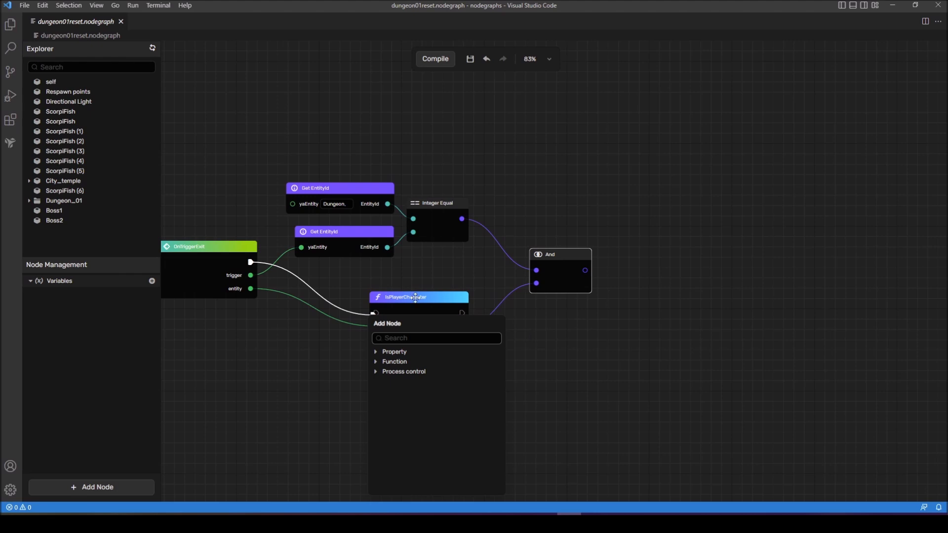
pyautogui.click(413, 295)
pyautogui.moveTo(250, 262); pyautogui.dragTo(377, 313)
pyautogui.moveTo(505, 324); pyautogui.dragTo(552, 253)
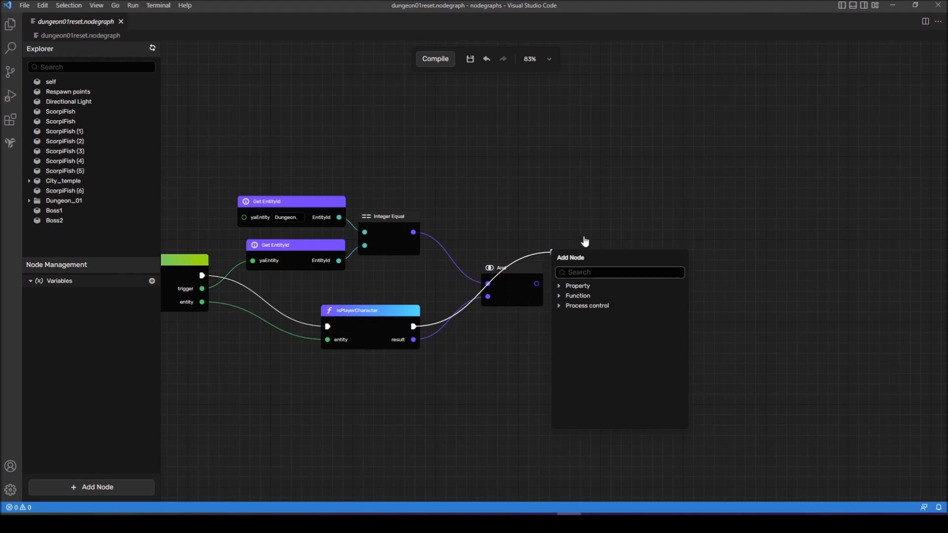
pyautogui.click(586, 241)
pyautogui.rightClick(577, 235)
pyautogui.click(551, 232)
pyautogui.moveTo(551, 232); pyautogui.dragTo(591, 229)
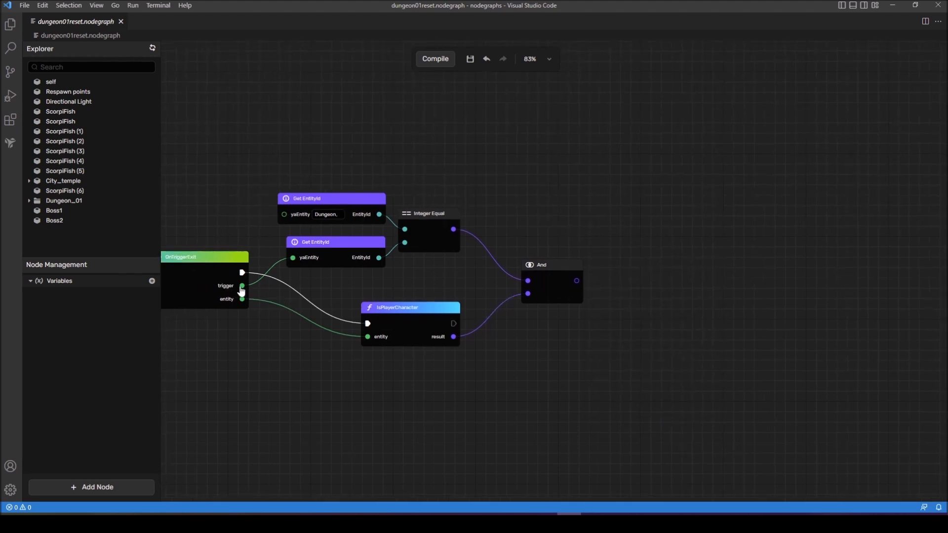
# Search the available nodes for "player" and look through the player-related properties and functions.
pyautogui.rightClick(621, 256)
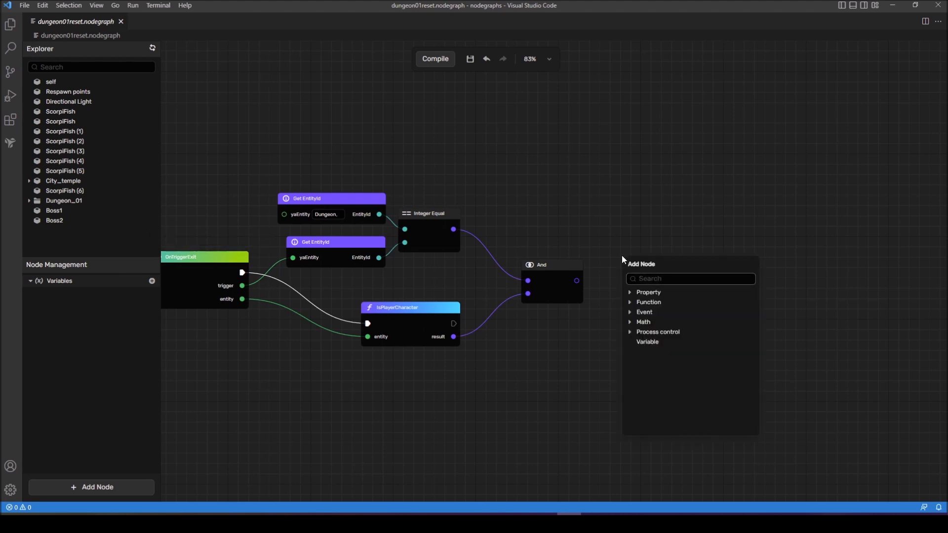
pyautogui.write('player')
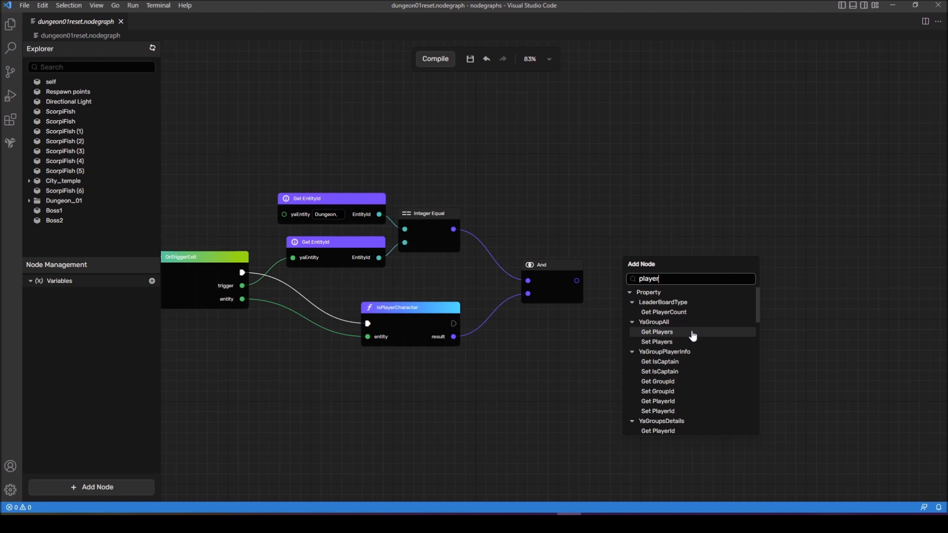
pyautogui.scroll(-2, 693, 335)
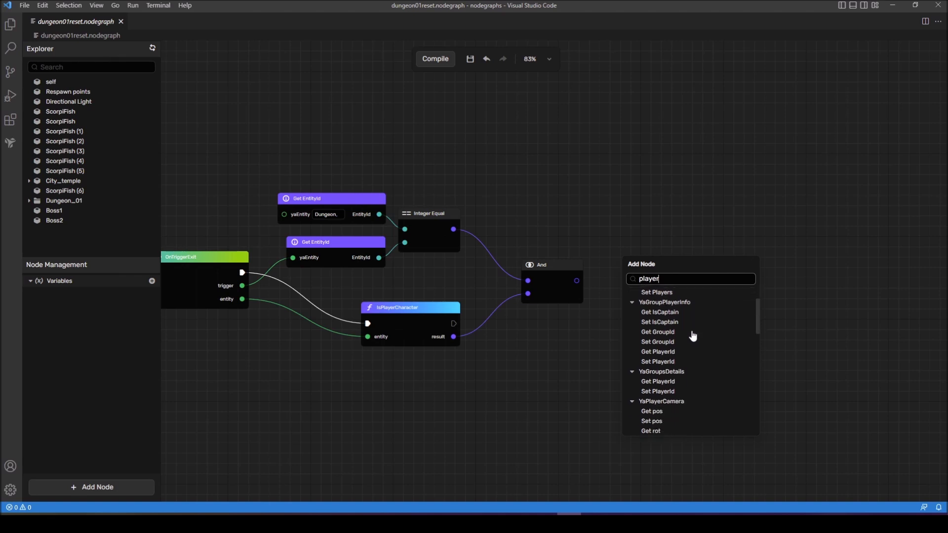
pyautogui.scroll(-4, 693, 336)
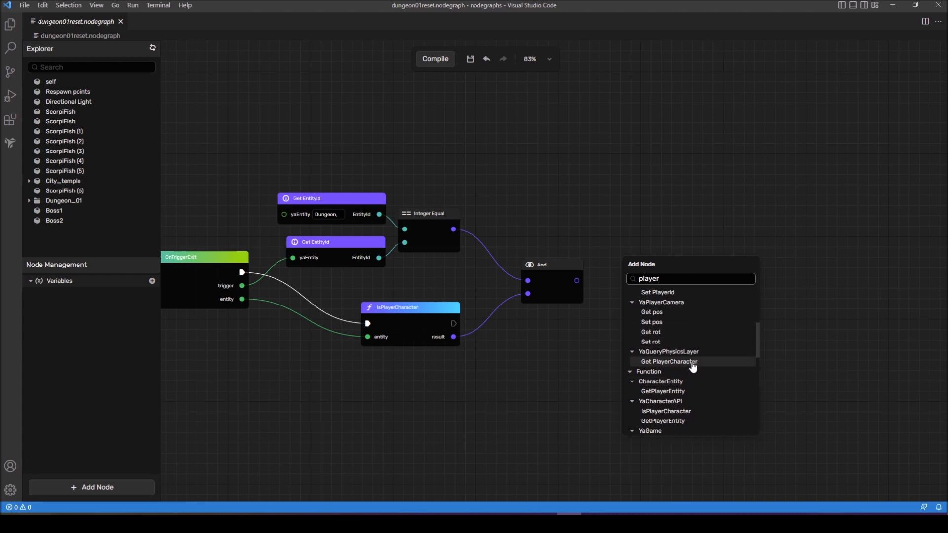
pyautogui.scroll(-2, 694, 360)
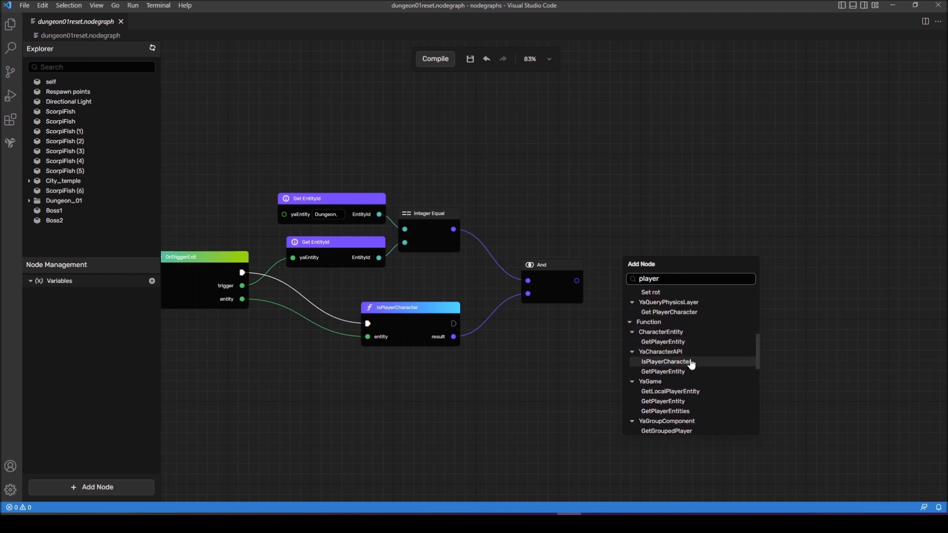
pyautogui.scroll(-2, 692, 375)
pyautogui.scroll(-4, 692, 379)
pyautogui.scroll(-2, 692, 379)
pyautogui.scroll(-3, 692, 380)
pyautogui.click(548, 364)
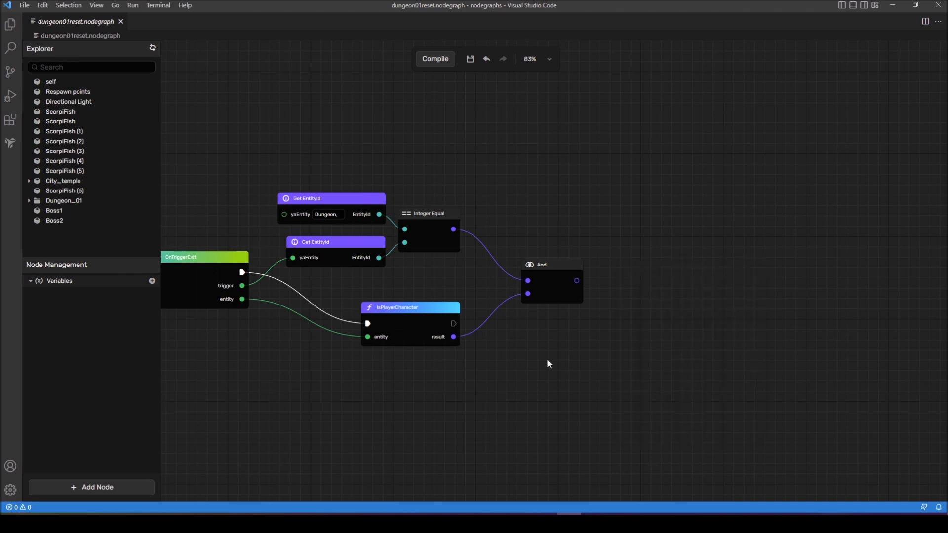
# Add a Branch node to the execution output of IsPlayerCharacter and connect the And output to its condition.
pyautogui.moveTo(453, 323); pyautogui.dragTo(627, 243)
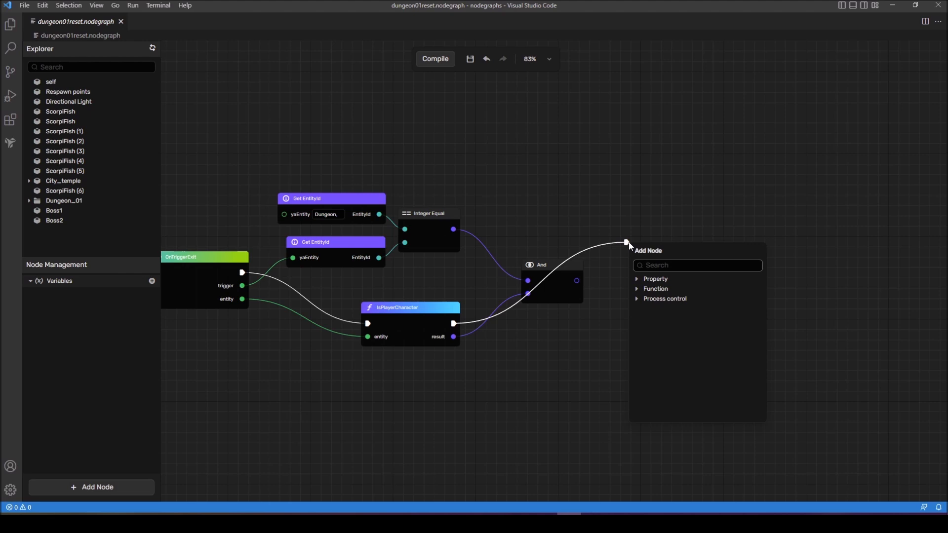
pyautogui.write('branch')
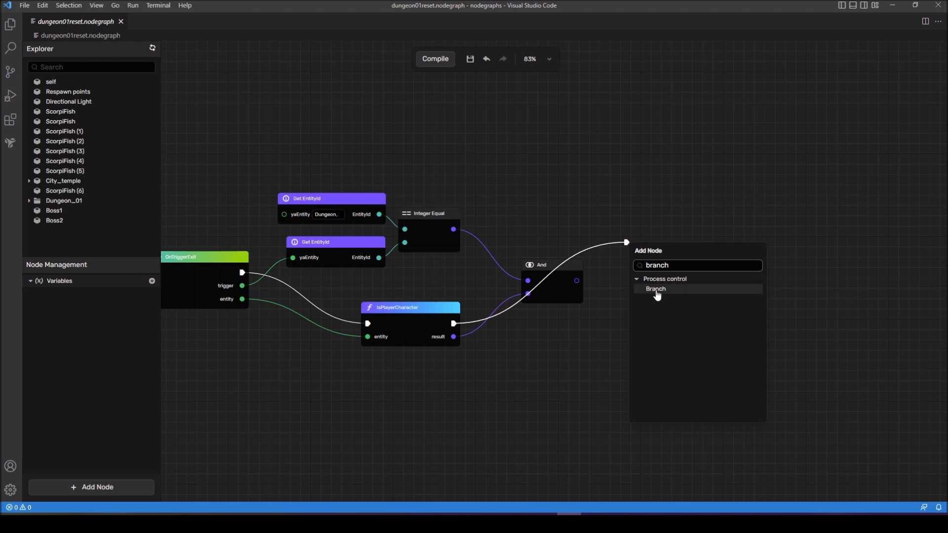
pyautogui.click(656, 290)
pyautogui.moveTo(577, 280); pyautogui.dragTo(628, 255)
pyautogui.moveTo(671, 230); pyautogui.dragTo(676, 239)
pyautogui.moveTo(673, 324); pyautogui.dragTo(694, 326)
pyautogui.click(434, 311)
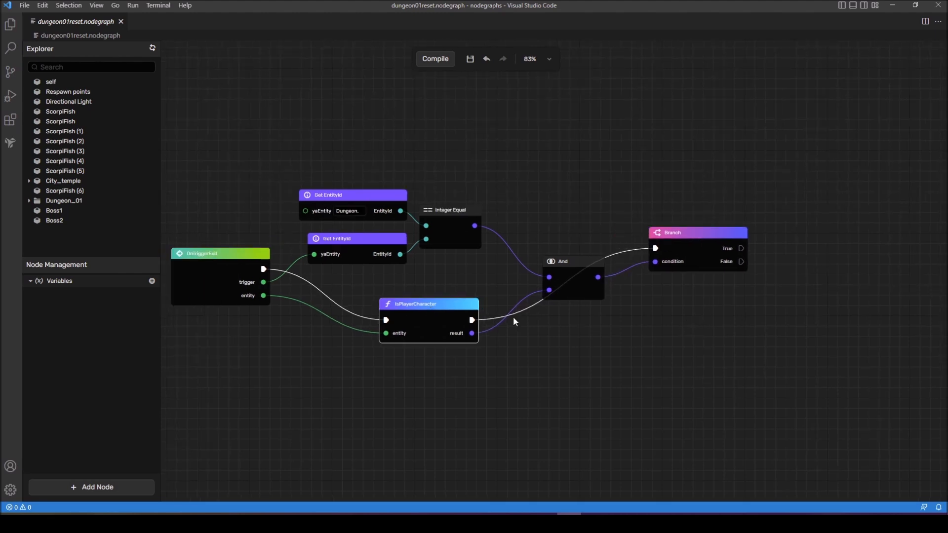
pyautogui.moveTo(617, 333); pyautogui.dragTo(546, 338)
pyautogui.moveTo(543, 263); pyautogui.dragTo(542, 268)
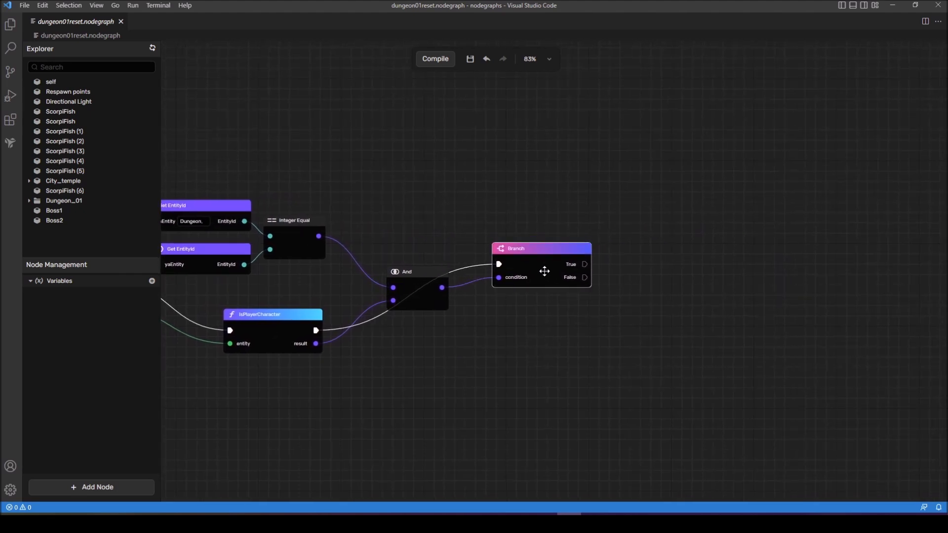
# Add a YaMoverComponent SetMoveSpeed node from the Branch's True output and set its speed to 5.
pyautogui.scroll(1, 568, 279)
pyautogui.moveTo(662, 300); pyautogui.dragTo(567, 314)
pyautogui.moveTo(493, 273); pyautogui.dragTo(545, 286)
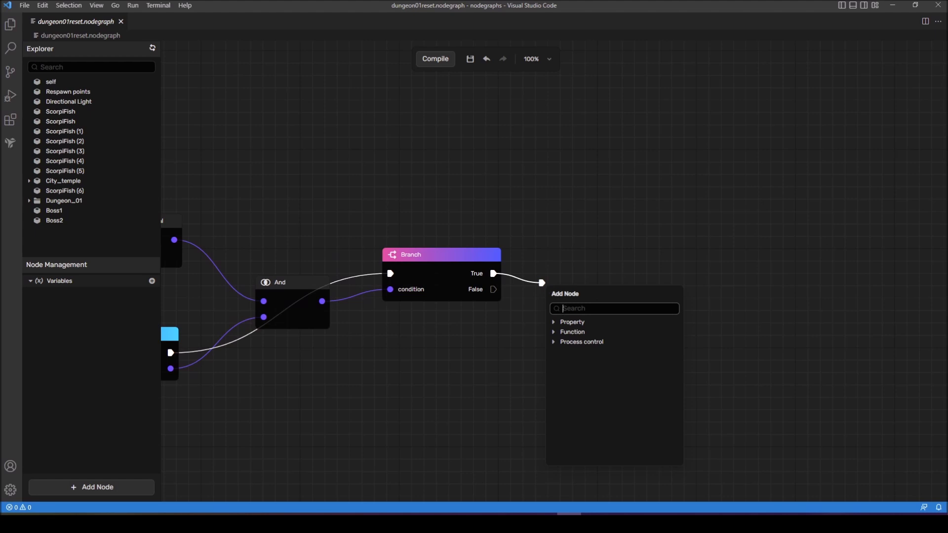
pyautogui.click(568, 332)
pyautogui.scroll(-5, 603, 350)
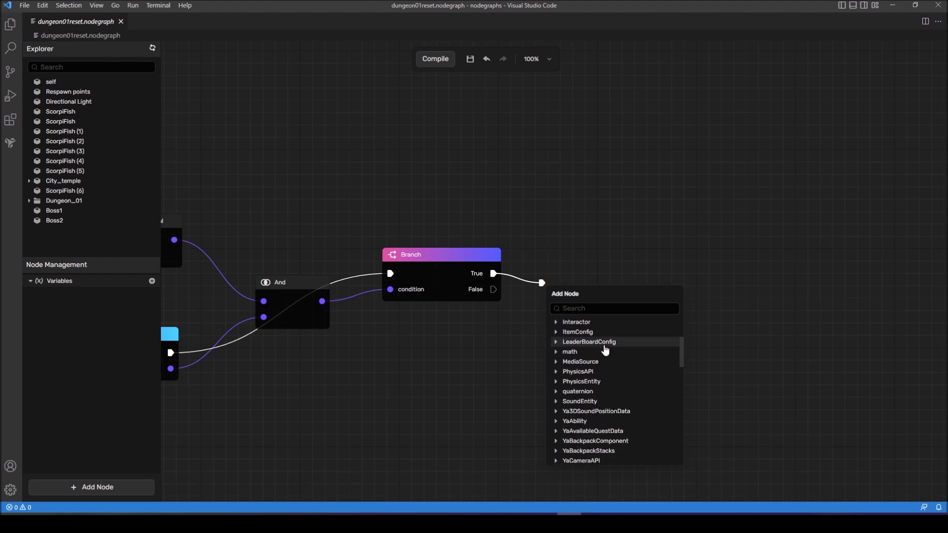
pyautogui.scroll(-5, 606, 350)
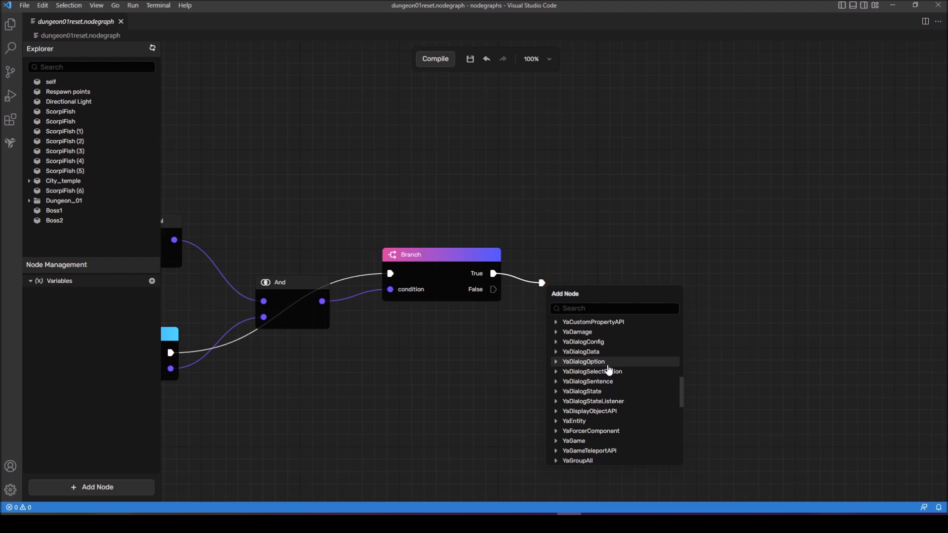
pyautogui.scroll(-3, 576, 369)
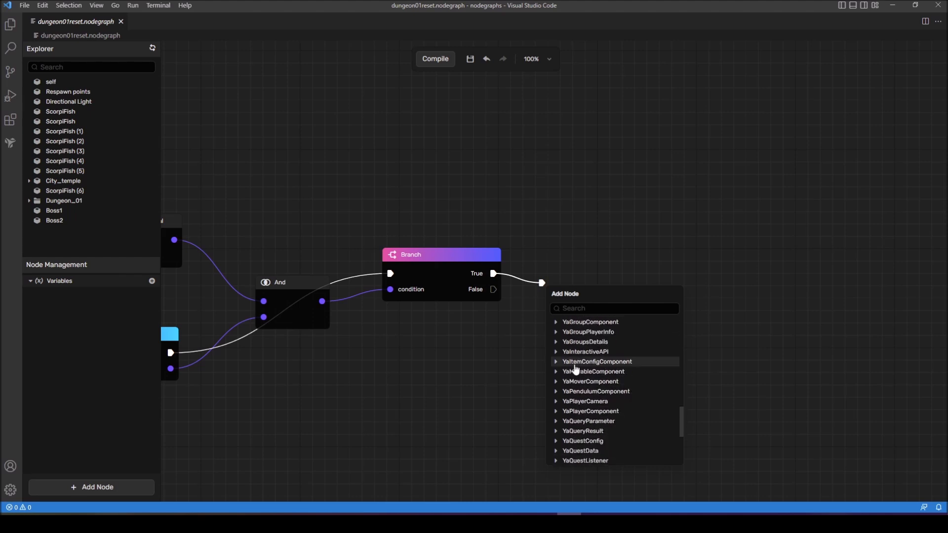
pyautogui.click(555, 387)
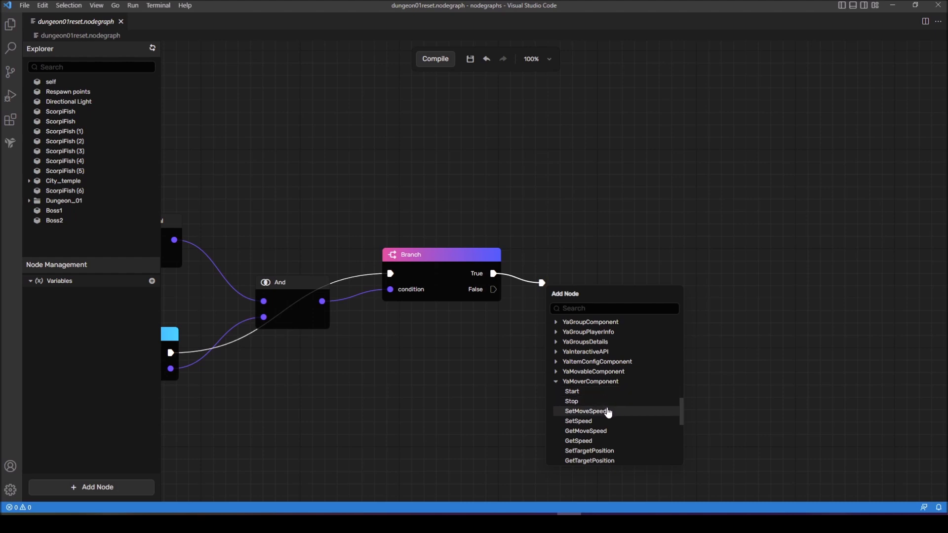
pyautogui.click(587, 411)
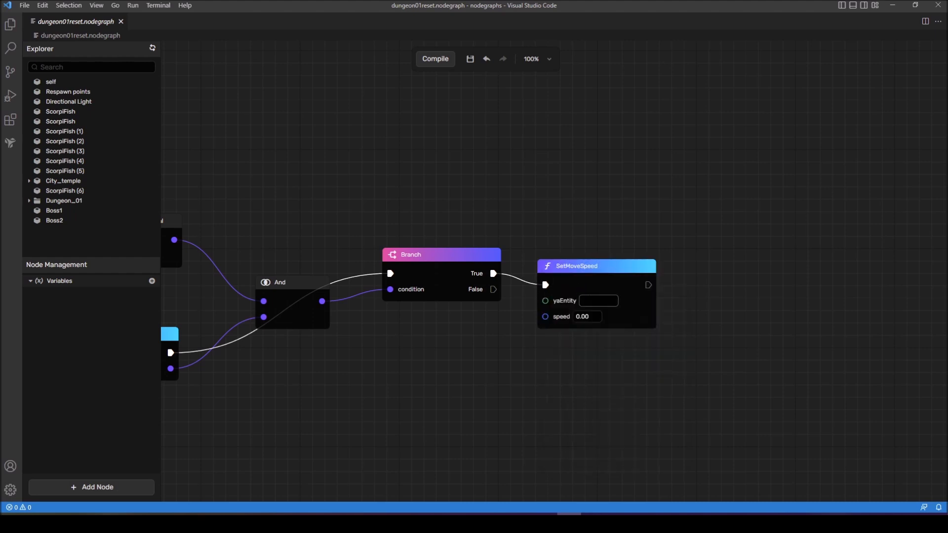
pyautogui.click(571, 318)
pyautogui.write('5')
# Disconnect SetMoveSpeed from the Branch's True output and place the node below the Branch.
pyautogui.moveTo(592, 266); pyautogui.dragTo(629, 275)
pyautogui.moveTo(560, 295); pyautogui.dragTo(533, 322)
pyautogui.moveTo(623, 277); pyautogui.dragTo(490, 374)
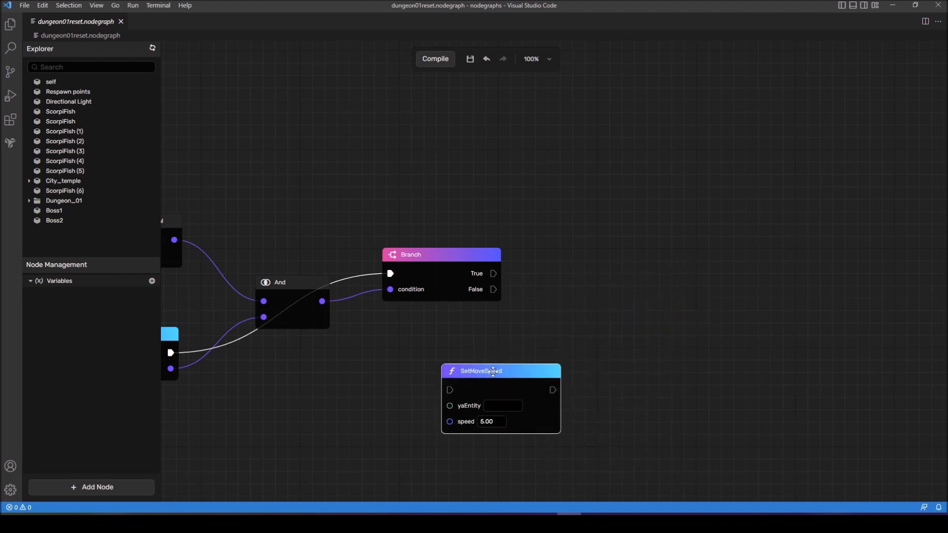
# Place the shortcut Gate, finalgate and Gate_01 entities from Dungeon_01 in a column in the graph.
pyautogui.scroll(-1, 590, 322)
pyautogui.click(501, 348)
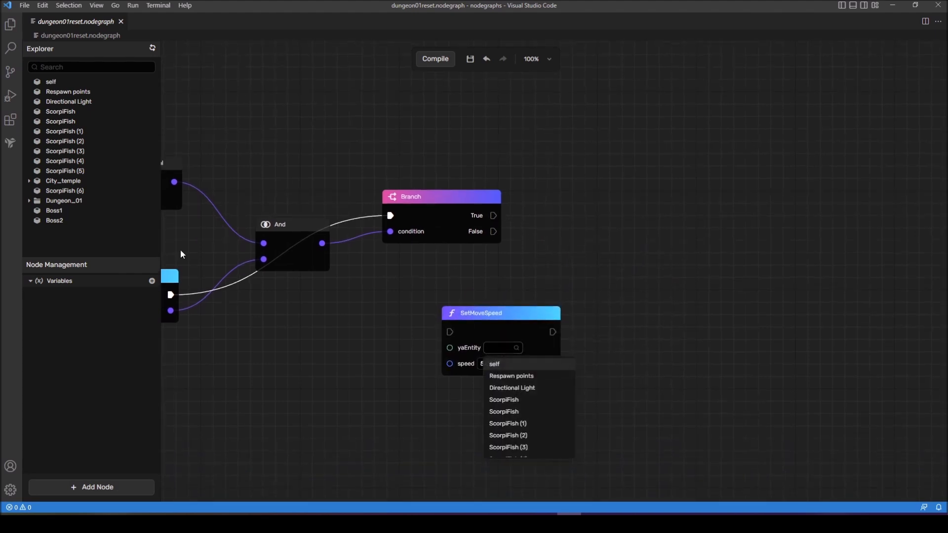
pyautogui.click(29, 200)
pyautogui.scroll(-2, 102, 218)
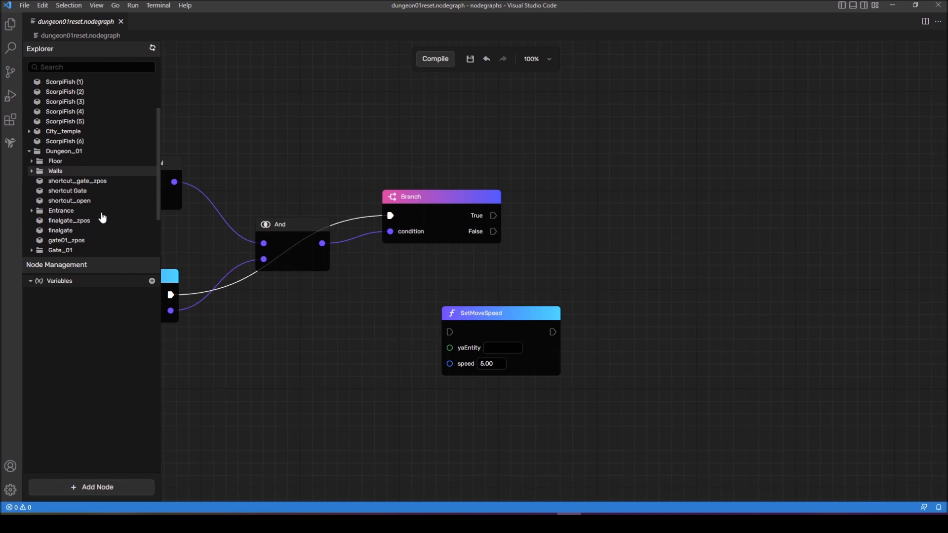
pyautogui.moveTo(68, 196); pyautogui.dragTo(335, 359)
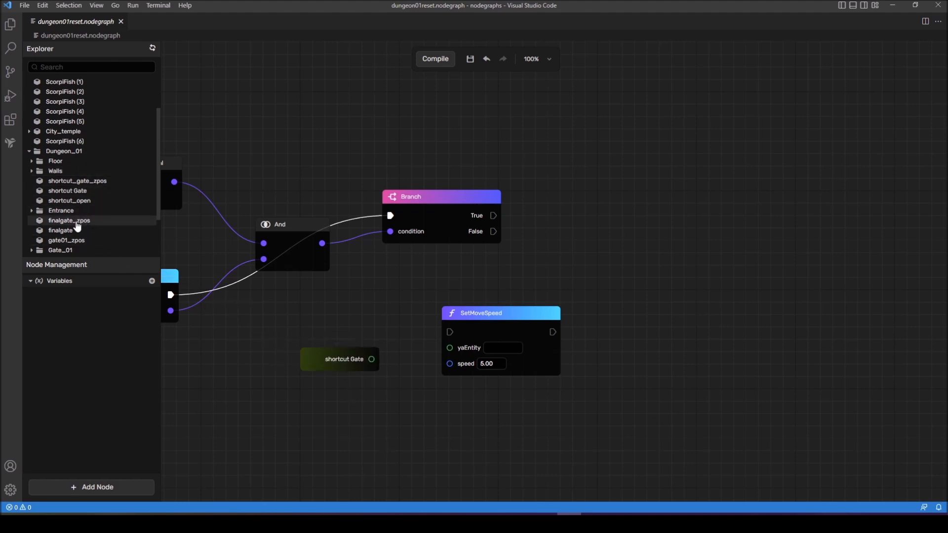
pyautogui.moveTo(69, 231); pyautogui.dragTo(337, 412)
pyautogui.scroll(-2, 410, 401)
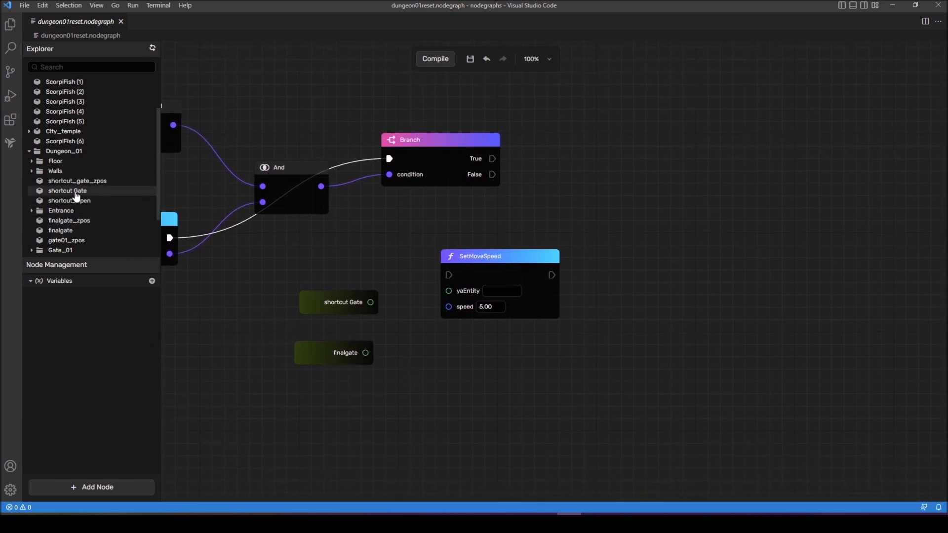
pyautogui.moveTo(62, 250); pyautogui.dragTo(321, 407)
# Place gate01_zpos, finalgate_zpos and shortcut_gate_zpos beside their gate nodes and move SetMoveSpeed farther away to make room.
pyautogui.moveTo(60, 240); pyautogui.dragTo(229, 413)
pyautogui.moveTo(69, 231); pyautogui.dragTo(223, 360)
pyautogui.moveTo(84, 186); pyautogui.dragTo(262, 317)
pyautogui.moveTo(458, 340); pyautogui.dragTo(392, 352)
pyautogui.moveTo(438, 277); pyautogui.dragTo(557, 281)
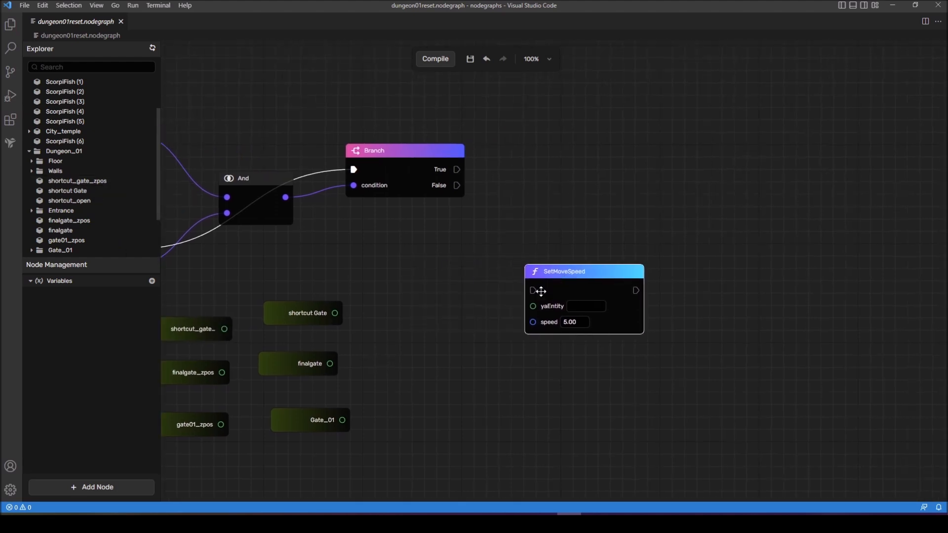
# Add a YaMovableComponent GetGlobalPosition node between the gate entity nodes and SetMoveSpeed, spacing the nodes apart.
pyautogui.rightClick(432, 267)
pyautogui.write('ge')
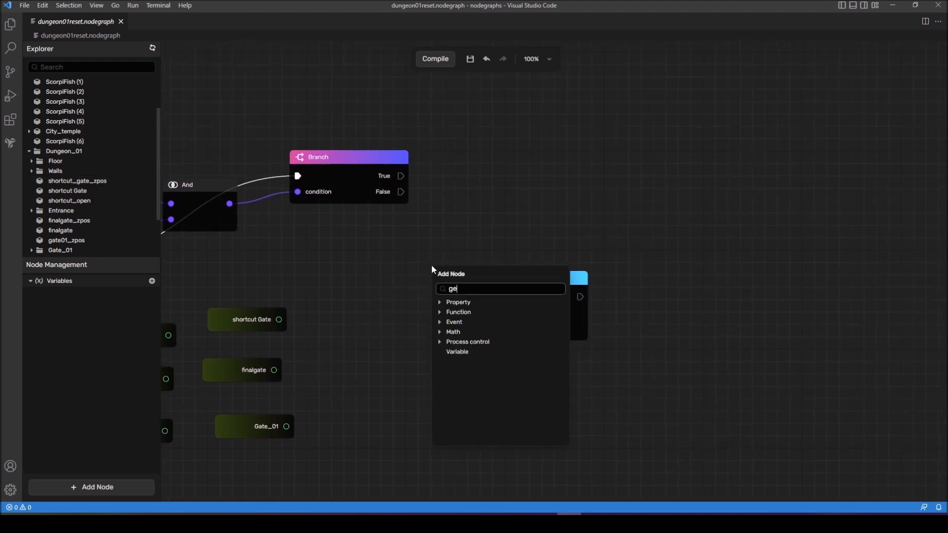
pyautogui.write('tgl')
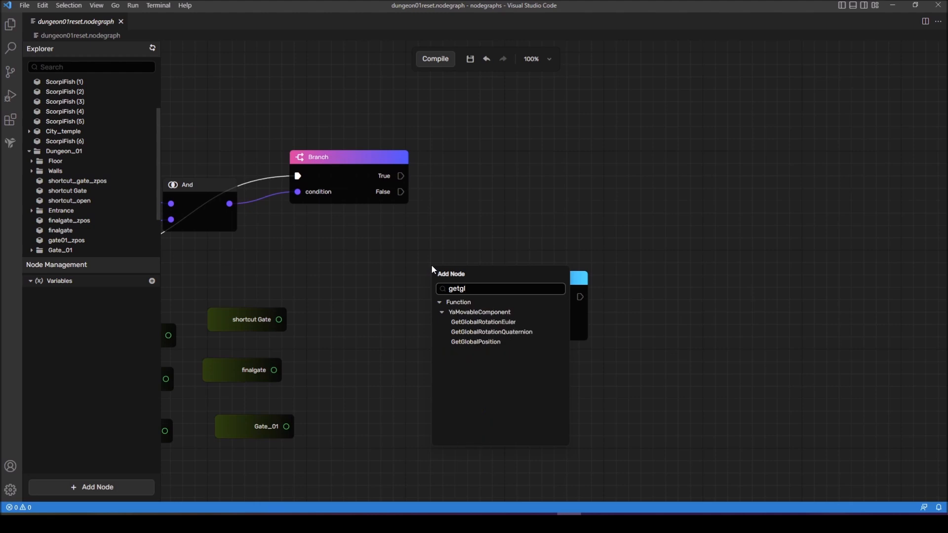
pyautogui.click(475, 342)
pyautogui.moveTo(482, 287); pyautogui.dragTo(404, 285)
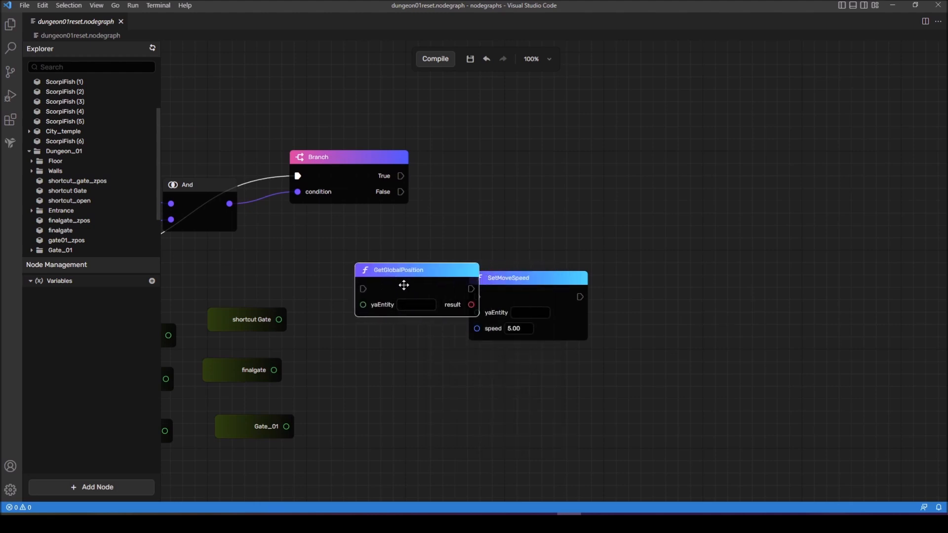
pyautogui.moveTo(582, 289); pyautogui.dragTo(718, 300)
pyautogui.moveTo(387, 345); pyautogui.dragTo(470, 334)
pyautogui.moveTo(500, 289); pyautogui.dragTo(573, 303)
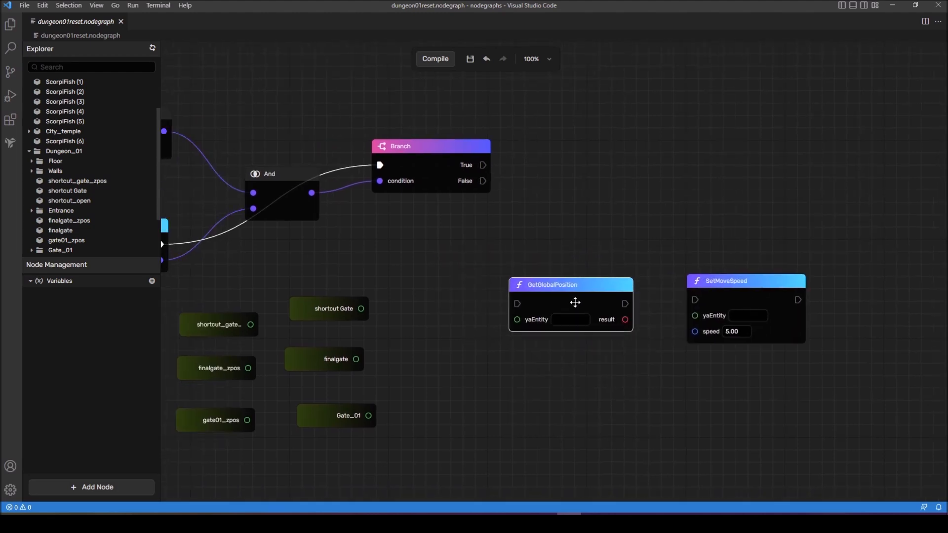
pyautogui.moveTo(612, 364); pyautogui.dragTo(558, 363)
pyautogui.moveTo(679, 299); pyautogui.dragTo(562, 325)
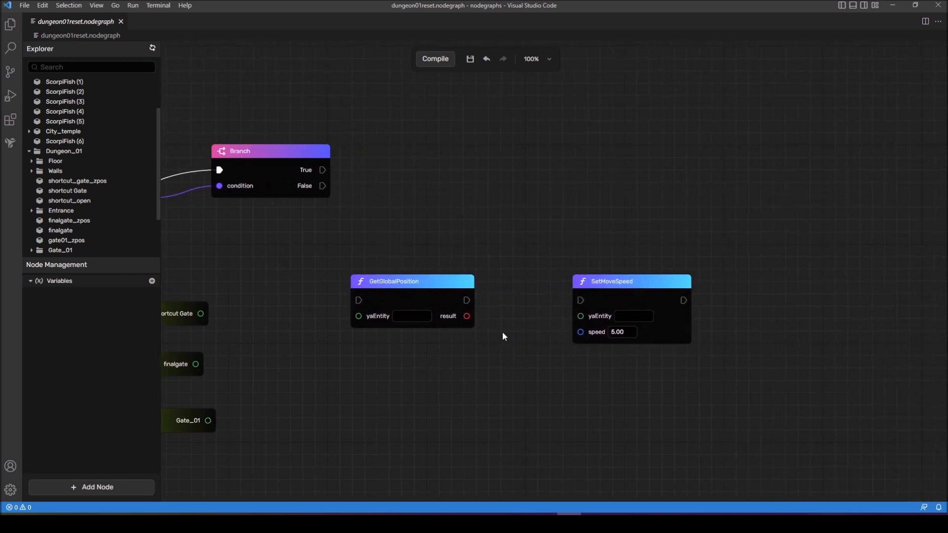
# Add a YaMoverComponent SetTargetPosition node between GetGlobalPosition and SetMoveSpeed, and feed its position from GetGlobalPosition's result.
pyautogui.rightClick(747, 286)
pyautogui.write('mover')
pyautogui.scroll(-1, 812, 356)
pyautogui.scroll(1, 812, 354)
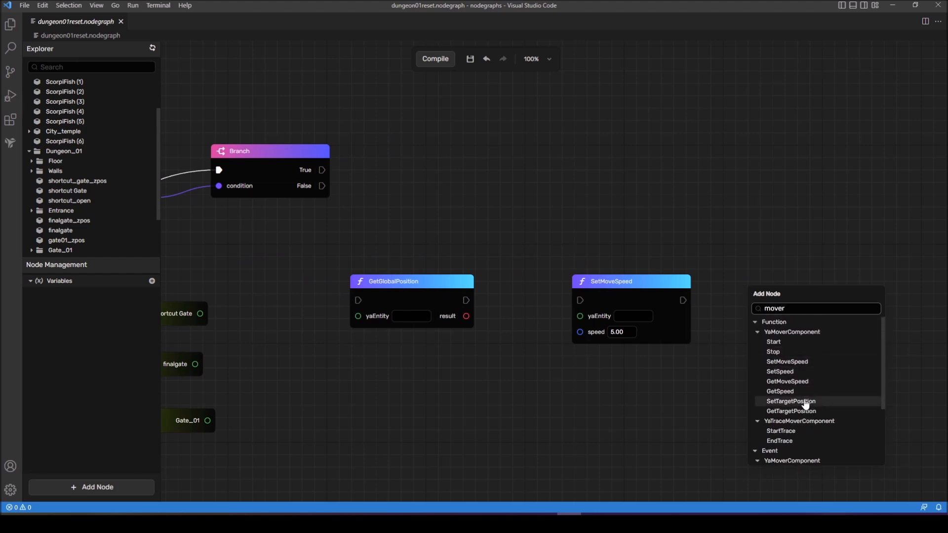
pyautogui.click(806, 402)
pyautogui.moveTo(617, 290); pyautogui.dragTo(711, 287)
pyautogui.moveTo(828, 309); pyautogui.dragTo(580, 298)
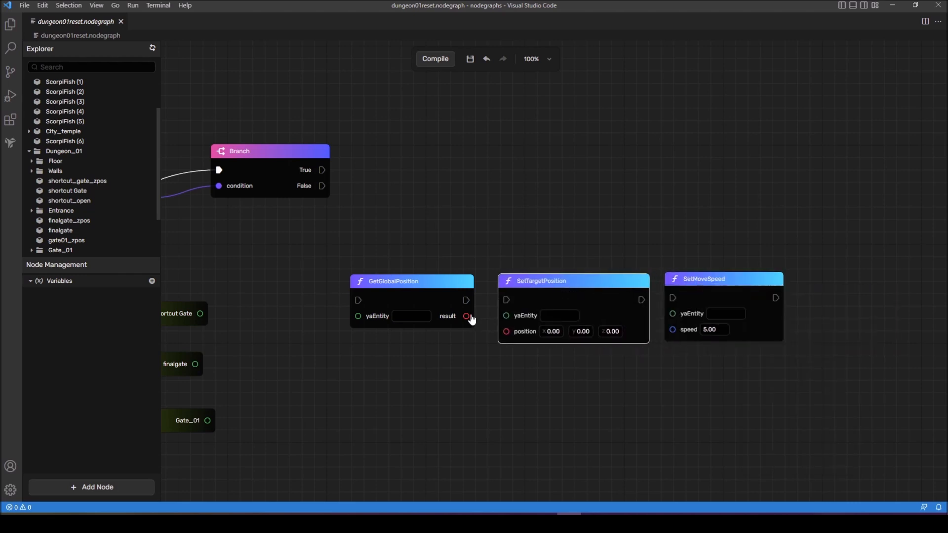
pyautogui.moveTo(509, 339); pyautogui.dragTo(511, 338)
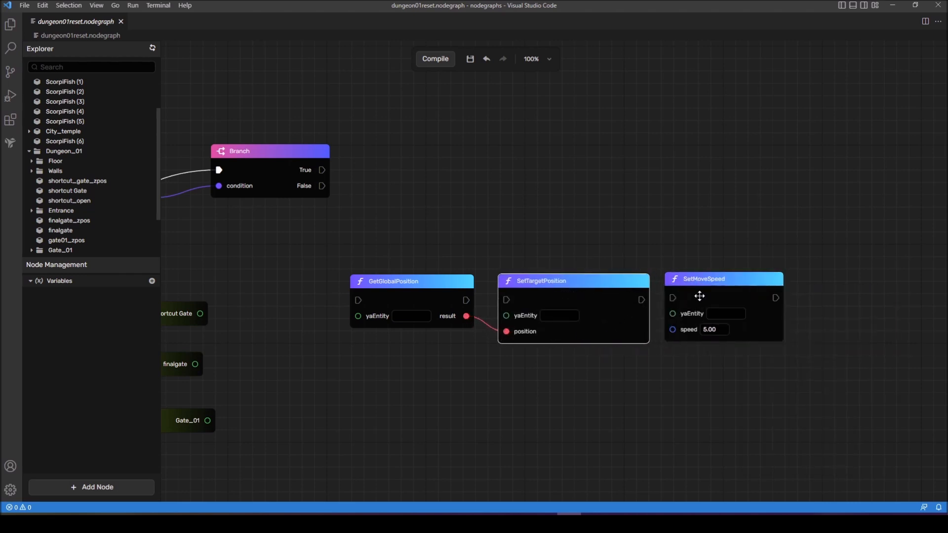
# Chain the execution flow from GetGlobalPosition through SetTargetPosition to SetMoveSpeed and stagger the three nodes.
pyautogui.moveTo(695, 297); pyautogui.dragTo(717, 298)
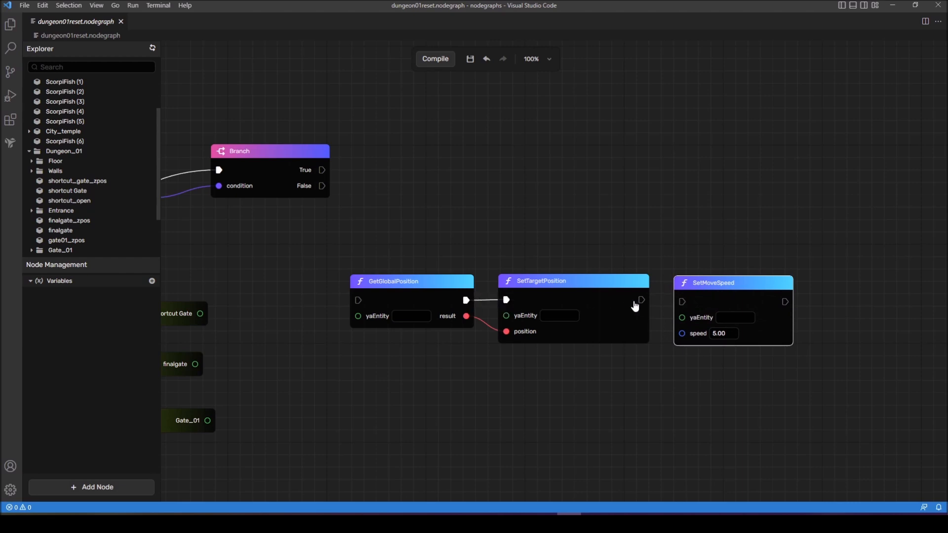
pyautogui.scroll(-1, 511, 330)
pyautogui.moveTo(550, 377); pyautogui.dragTo(429, 365)
pyautogui.moveTo(575, 291); pyautogui.dragTo(596, 291)
pyautogui.moveTo(328, 293); pyautogui.dragTo(326, 272)
pyautogui.moveTo(470, 289); pyautogui.dragTo(484, 294)
pyautogui.moveTo(574, 289); pyautogui.dragTo(588, 307)
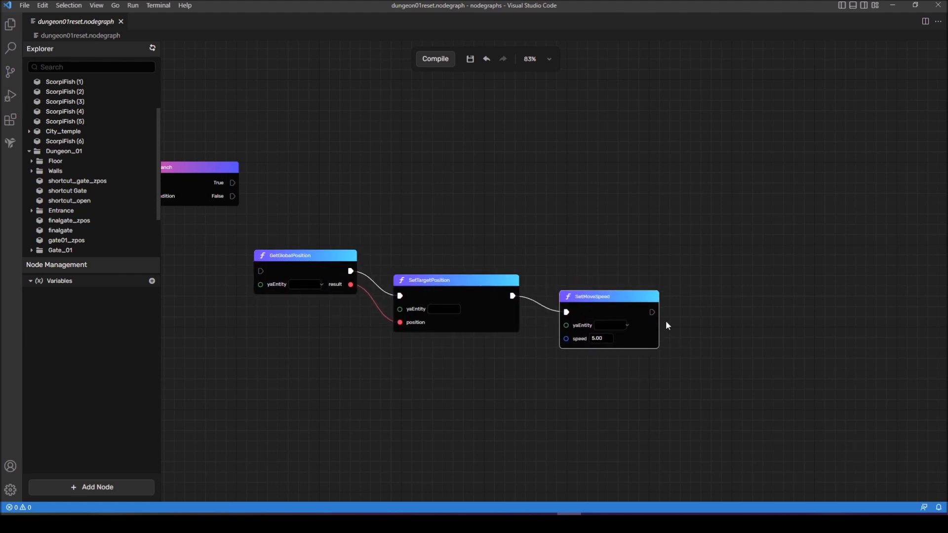
# Add a YaMoverComponent Start node from SetMoveSpeed's execution output and place it beyond SetMoveSpeed.
pyautogui.moveTo(653, 314); pyautogui.dragTo(682, 326)
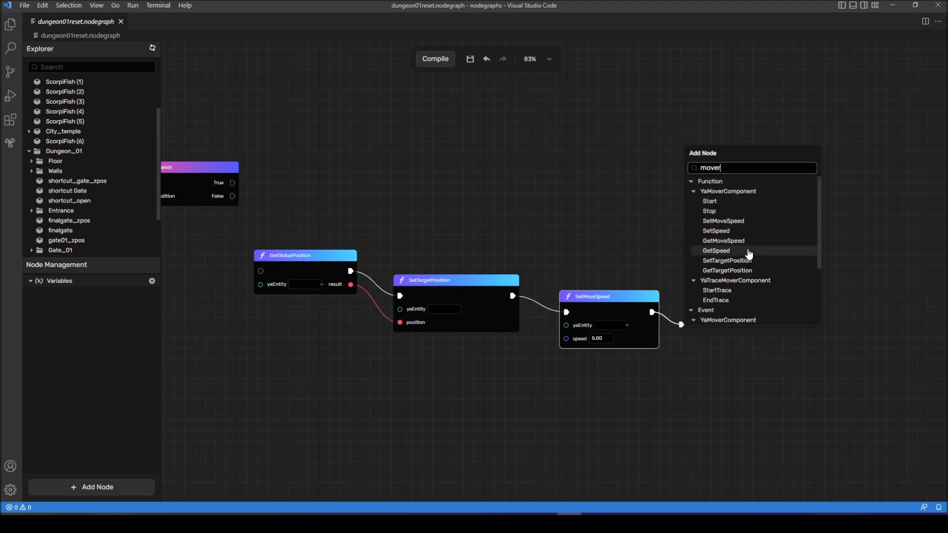
pyautogui.click(725, 202)
pyautogui.moveTo(724, 187); pyautogui.dragTo(752, 324)
# Duplicate the four-node chain from GetGlobalPosition to Start twice and stack the copies below the original.
pyautogui.scroll(-2, 623, 350)
pyautogui.moveTo(440, 365); pyautogui.dragTo(528, 328, button='middle')
pyautogui.moveTo(458, 322); pyautogui.dragTo(416, 296, button='middle')
pyautogui.moveTo(394, 175); pyautogui.dragTo(808, 393)
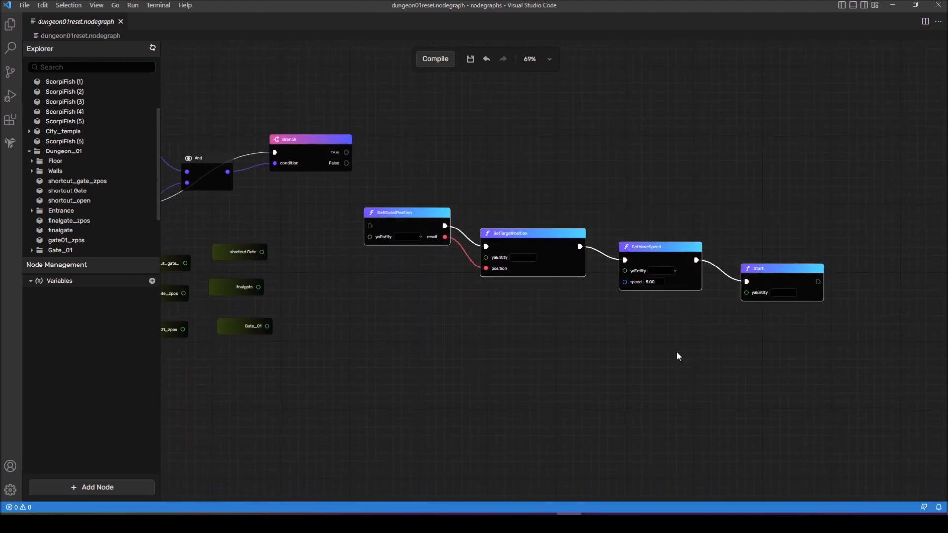
pyautogui.hotkey('ctrl', 'c')
pyautogui.hotkey('ctrl', 'v')
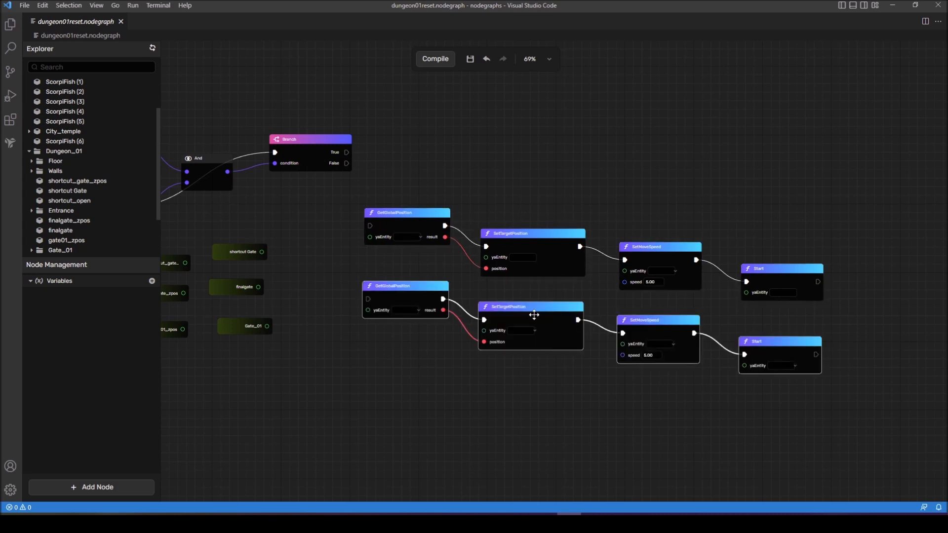
pyautogui.hotkey('ctrl', 'v')
pyautogui.moveTo(534, 315); pyautogui.dragTo(545, 414)
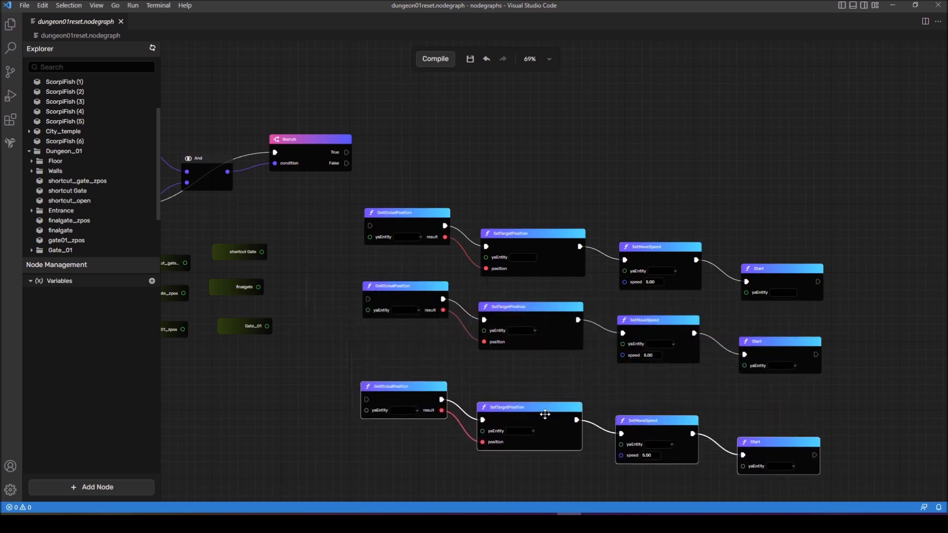
pyautogui.click(535, 389)
# Connect shortcut_gate_zpos to the first GetGlobalPosition's yaEntity and move the two copied chains farther down.
pyautogui.scroll(2, 353, 281)
pyautogui.moveTo(401, 280); pyautogui.dragTo(464, 276, button='right')
pyautogui.moveTo(259, 240); pyautogui.dragTo(436, 219)
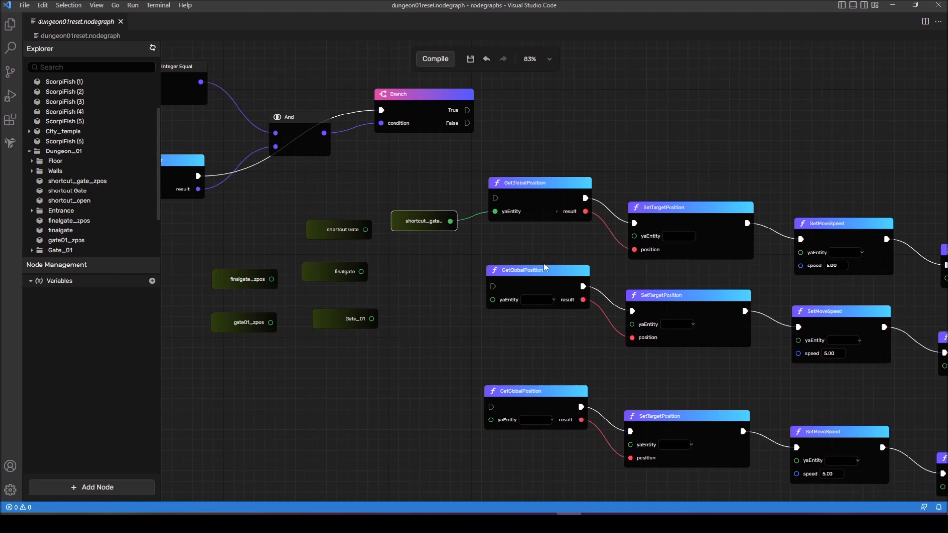
pyautogui.scroll(-7, 545, 267)
pyautogui.moveTo(493, 269); pyautogui.dragTo(800, 449)
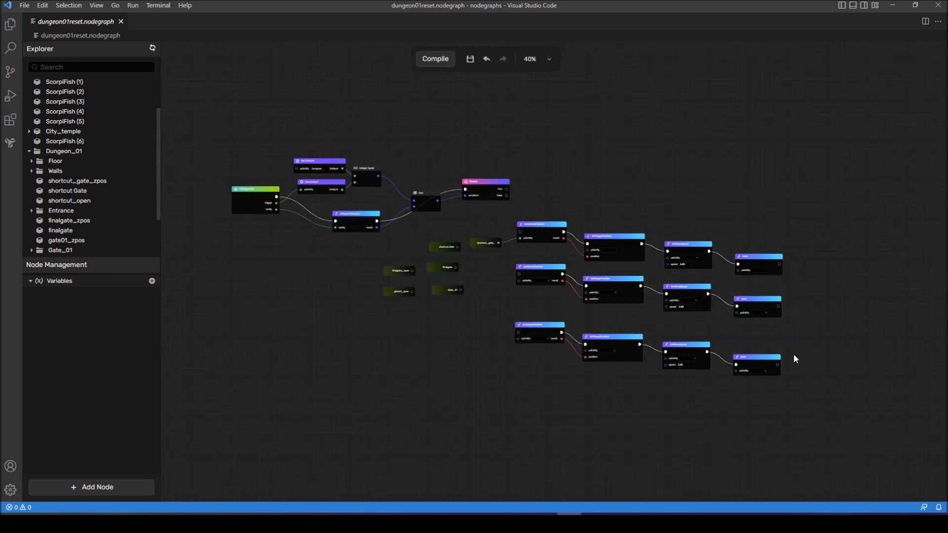
pyautogui.moveTo(798, 287); pyautogui.dragTo(523, 417)
pyautogui.moveTo(546, 272); pyautogui.dragTo(549, 333)
pyautogui.click(620, 307)
# Connect shortcut Gate to the yaEntity inputs of the first chain's SetTargetPosition, SetMoveSpeed and Start nodes.
pyautogui.scroll(3, 620, 307)
pyautogui.moveTo(367, 225); pyautogui.dragTo(449, 253)
pyautogui.moveTo(512, 276); pyautogui.dragTo(519, 253)
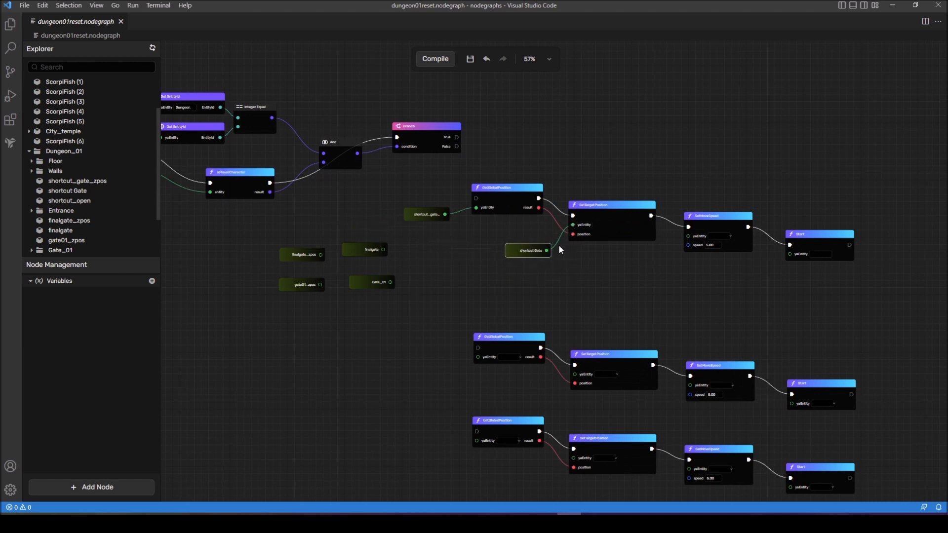
pyautogui.moveTo(551, 250); pyautogui.dragTo(788, 255)
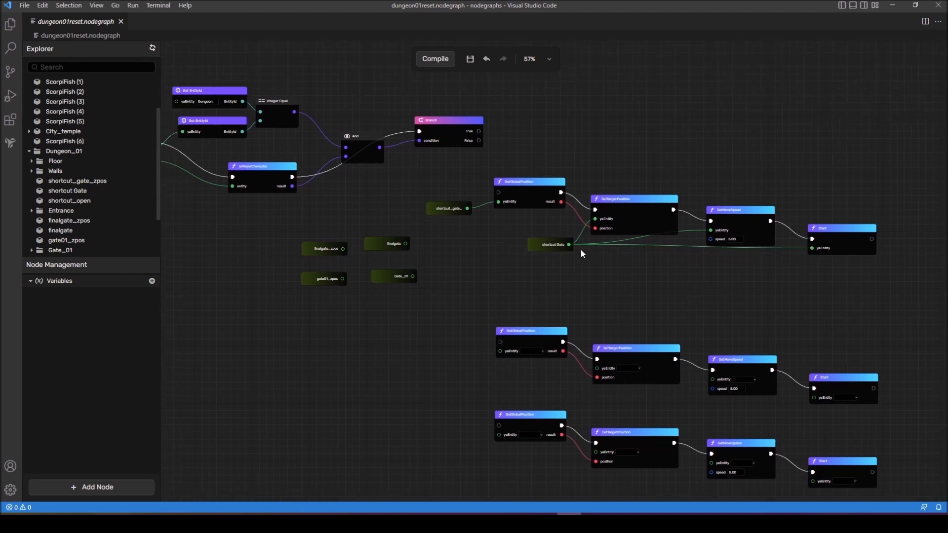
# Move the first chain closer to the Branch and connect the Branch's True output to its GetGlobalPosition.
pyautogui.moveTo(458, 208); pyautogui.dragTo(468, 214)
pyautogui.moveTo(465, 174); pyautogui.dragTo(852, 287)
pyautogui.moveTo(734, 220); pyautogui.dragTo(759, 181)
pyautogui.click(567, 194)
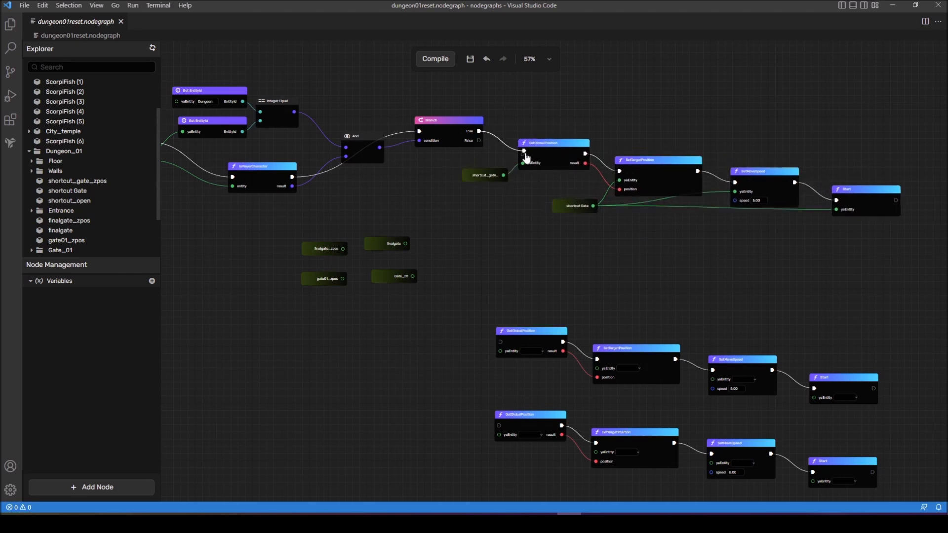
# Line up the second and third chains one after the other behind the first, with the remaining gate nodes nearby.
pyautogui.scroll(-2, 493, 170)
pyautogui.moveTo(474, 241); pyautogui.dragTo(761, 335)
pyautogui.moveTo(662, 307); pyautogui.dragTo(874, 214)
pyautogui.moveTo(242, 213); pyautogui.dragTo(708, 247)
pyautogui.click(773, 266)
pyautogui.moveTo(783, 273); pyautogui.dragTo(601, 275, button='middle')
pyautogui.moveTo(189, 325); pyautogui.dragTo(480, 433)
pyautogui.moveTo(421, 381); pyautogui.dragTo(945, 317)
pyautogui.moveTo(726, 327); pyautogui.dragTo(468, 340, button='middle')
pyautogui.moveTo(485, 295); pyautogui.dragTo(742, 366)
pyautogui.moveTo(538, 321); pyautogui.dragTo(622, 285)
# Link the first chain's Start to the second GetGlobalPosition and connect finalgate_zpos to that node's yaEntity.
pyautogui.scroll(6, 590, 319)
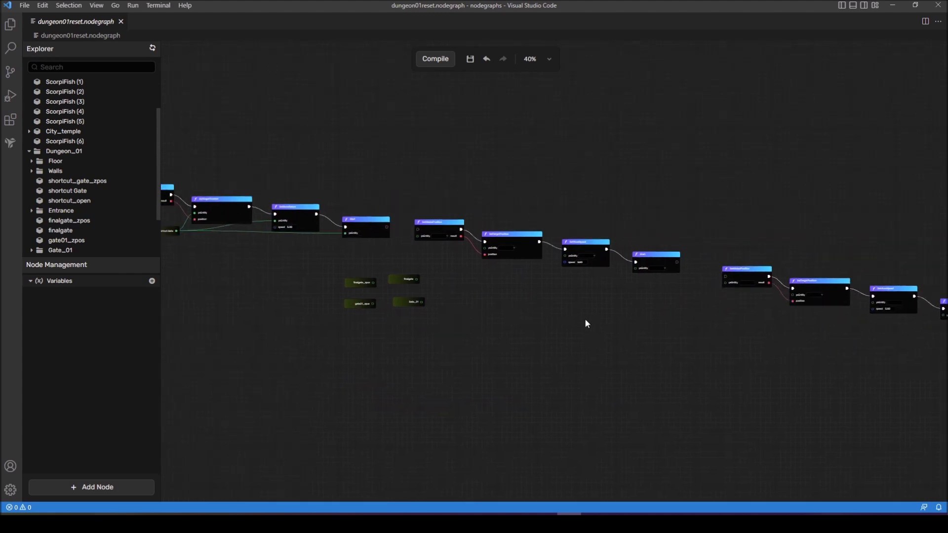
pyautogui.moveTo(473, 277); pyautogui.dragTo(560, 307, button='middle')
pyautogui.moveTo(330, 315); pyautogui.dragTo(353, 248)
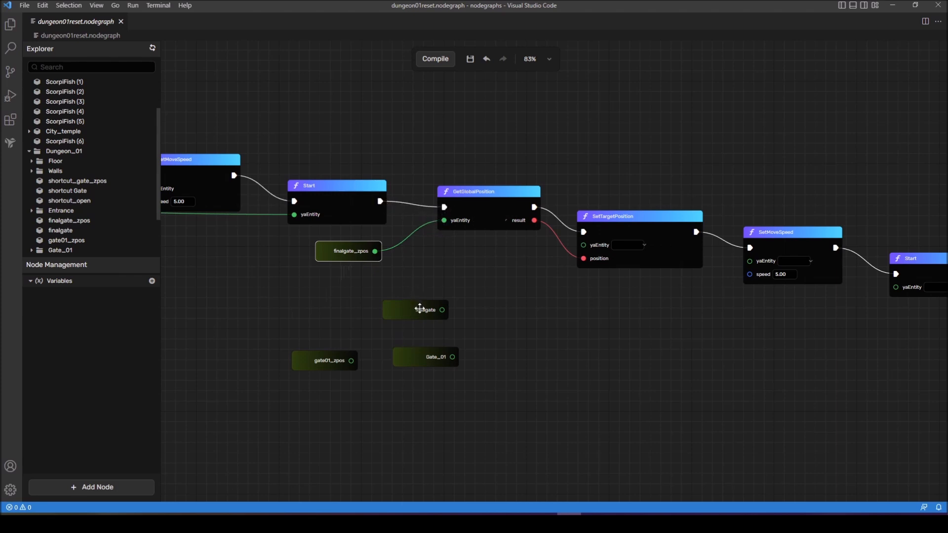
# Connect finalgate to the yaEntity inputs of the second chain's SetTargetPosition, SetMoveSpeed and Start nodes.
pyautogui.moveTo(417, 308); pyautogui.dragTo(529, 302)
pyautogui.scroll(-5, 672, 322)
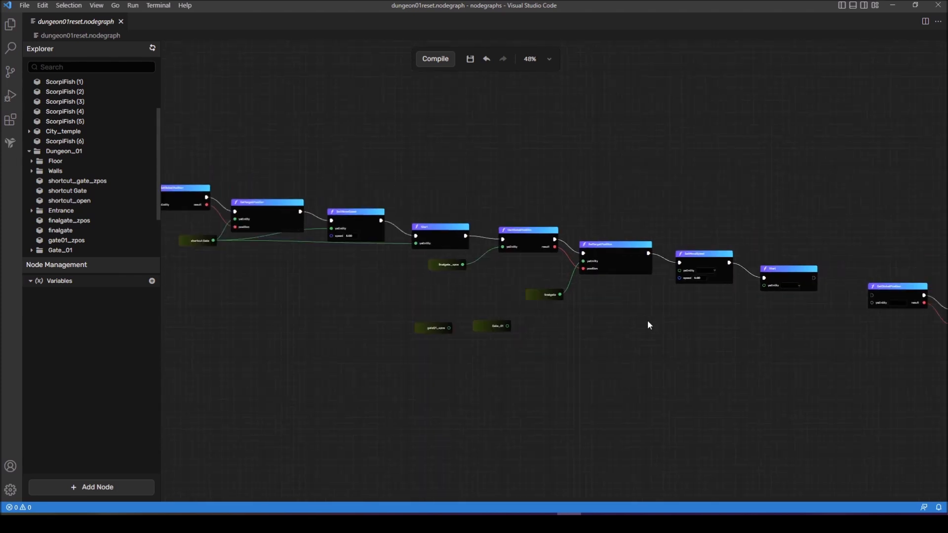
pyautogui.moveTo(414, 293); pyautogui.dragTo(532, 271)
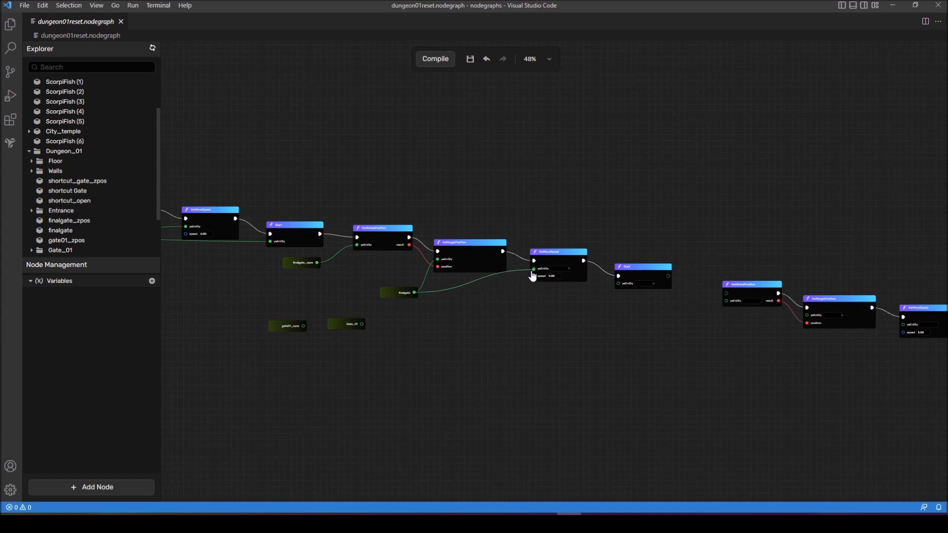
pyautogui.moveTo(452, 301); pyautogui.dragTo(619, 289)
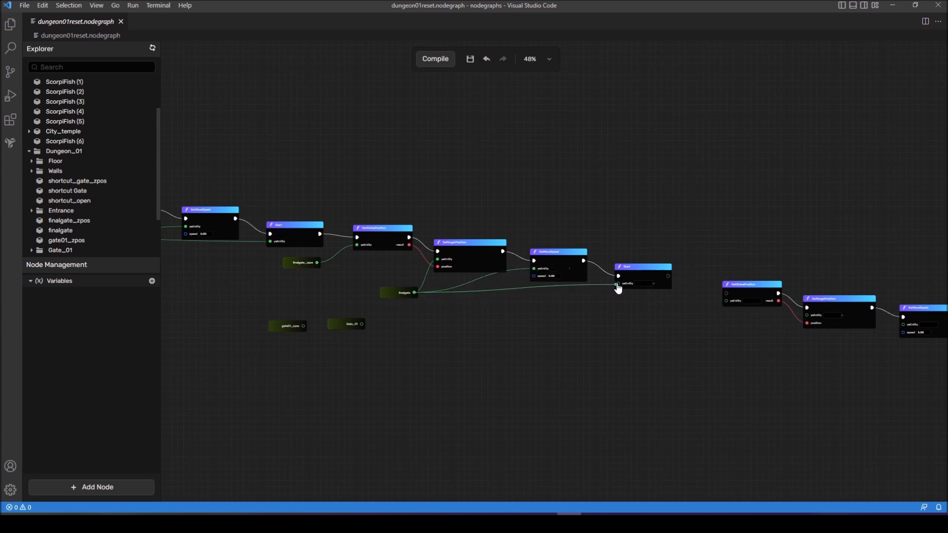
# Link the second chain's Start to the third GetGlobalPosition and feed its yaEntity from gate01_zpos, placed beside it.
pyautogui.moveTo(350, 324); pyautogui.dragTo(771, 360)
pyautogui.moveTo(677, 335); pyautogui.dragTo(414, 302)
pyautogui.scroll(1, 415, 301)
pyautogui.moveTo(468, 346); pyautogui.dragTo(433, 279)
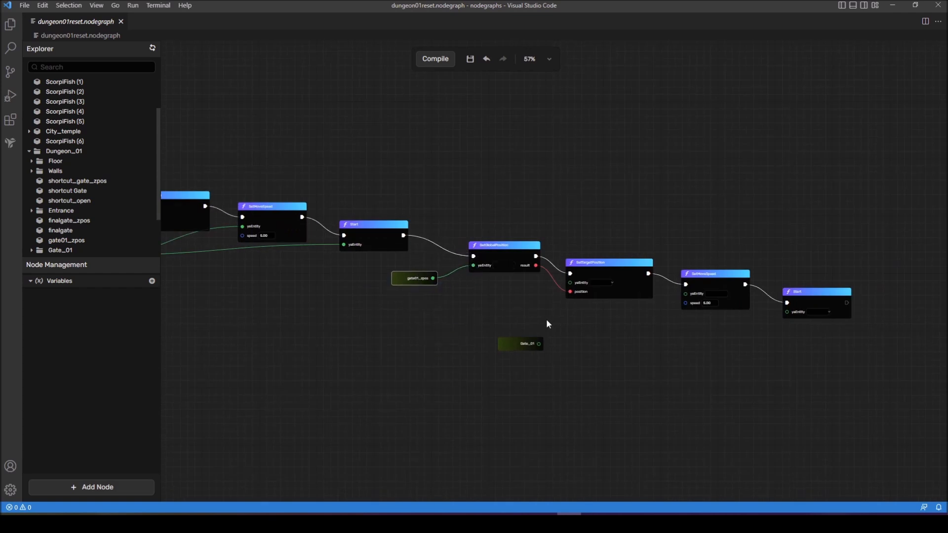
# Connect Gate_01 to the yaEntity inputs of the third chain's SetTargetPosition, SetMoveSpeed and Start nodes.
pyautogui.moveTo(605, 336); pyautogui.dragTo(686, 294)
pyautogui.moveTo(539, 344); pyautogui.dragTo(787, 312)
pyautogui.scroll(-1, 786, 312)
pyautogui.moveTo(567, 336); pyautogui.dragTo(544, 320)
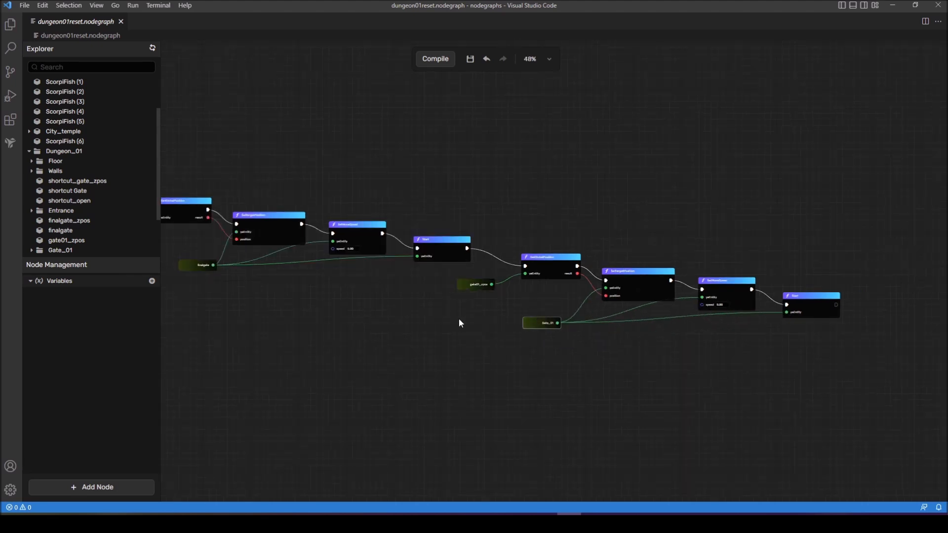
# Check the whole dungeon01reset node chain, then save and compile the graph.
pyautogui.scroll(-1, 422, 339)
pyautogui.moveTo(443, 340); pyautogui.dragTo(844, 350)
pyautogui.moveTo(477, 339); pyautogui.dragTo(721, 352)
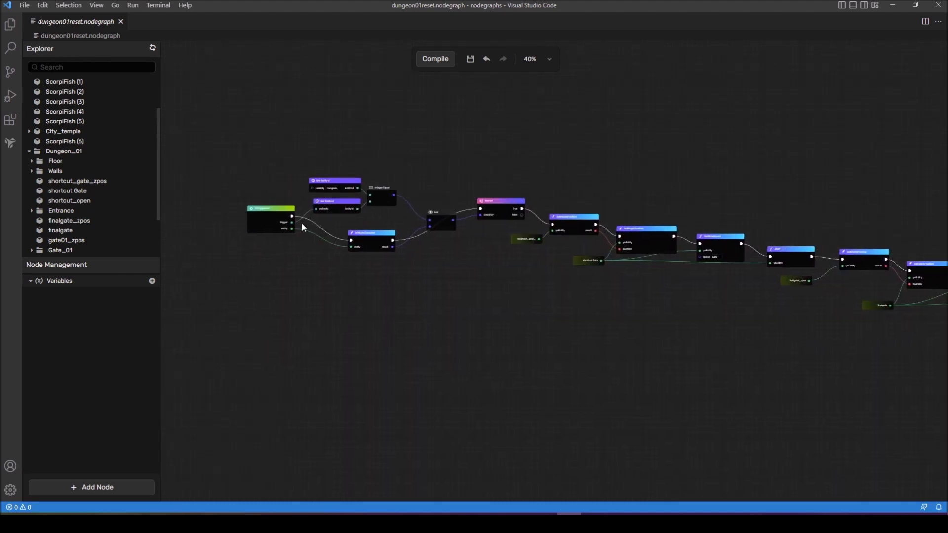
pyautogui.hscroll(5, 573, 347)
pyautogui.click(471, 60)
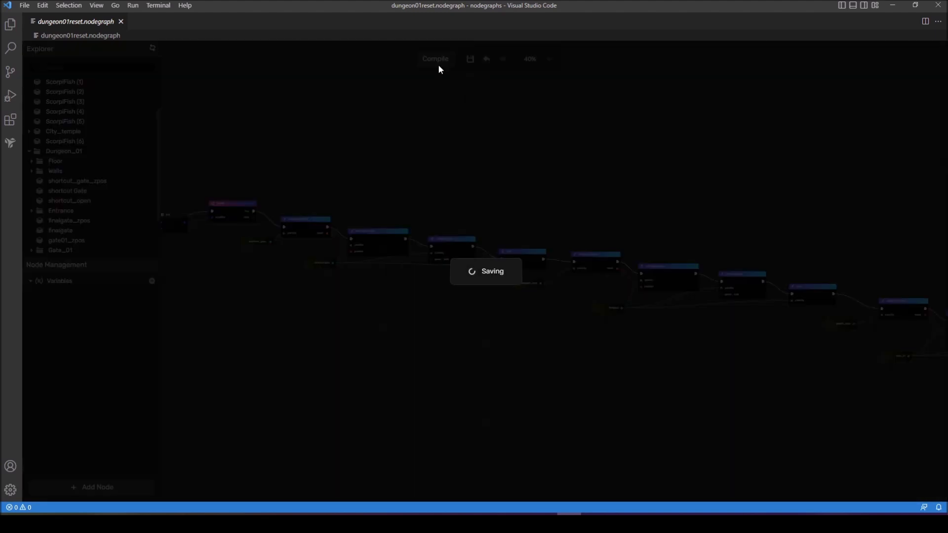
pyautogui.click(438, 56)
# Switch to YAHAHA Studio and select the ScorpiFish lying on the mountain path.
pyautogui.click(545, 514)
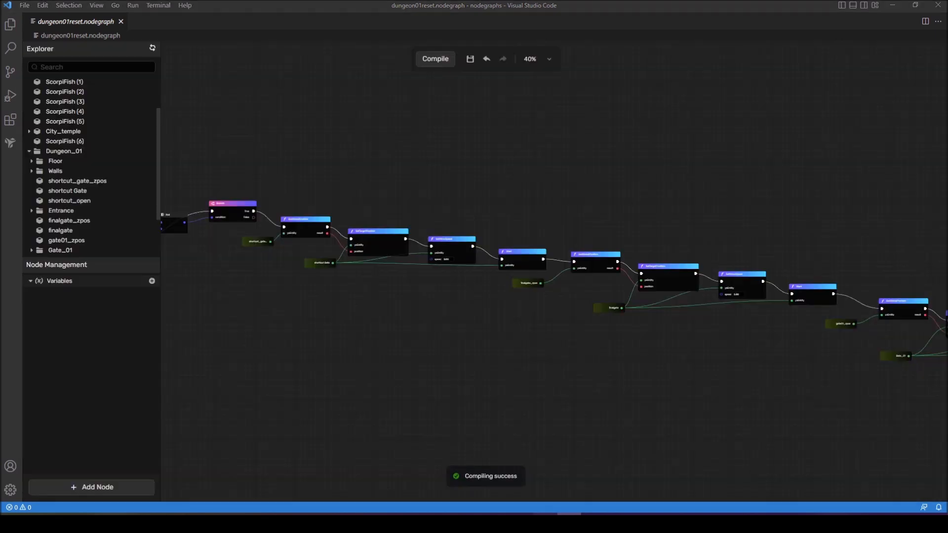
pyautogui.moveTo(435, 408); pyautogui.dragTo(350, 392, button='right')
pyautogui.press('w')
pyautogui.click(412, 309)
pyautogui.moveTo(414, 312); pyautogui.dragTo(389, 309, button='right')
pyautogui.click(550, 334)
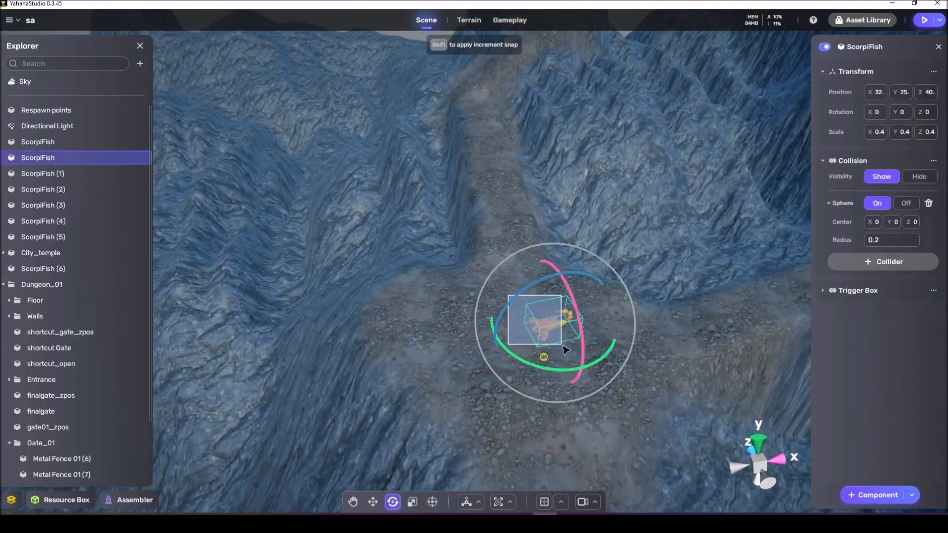
# Move the selected ScorpiFish along the X axis to about 31.7 and rename it Fishy1.
pyautogui.press('w')
pyautogui.moveTo(551, 333); pyautogui.dragTo(503, 339)
pyautogui.click(532, 357)
pyautogui.hotkey('ctrl', 'z')
pyautogui.moveTo(540, 382); pyautogui.dragTo(545, 379, button='right')
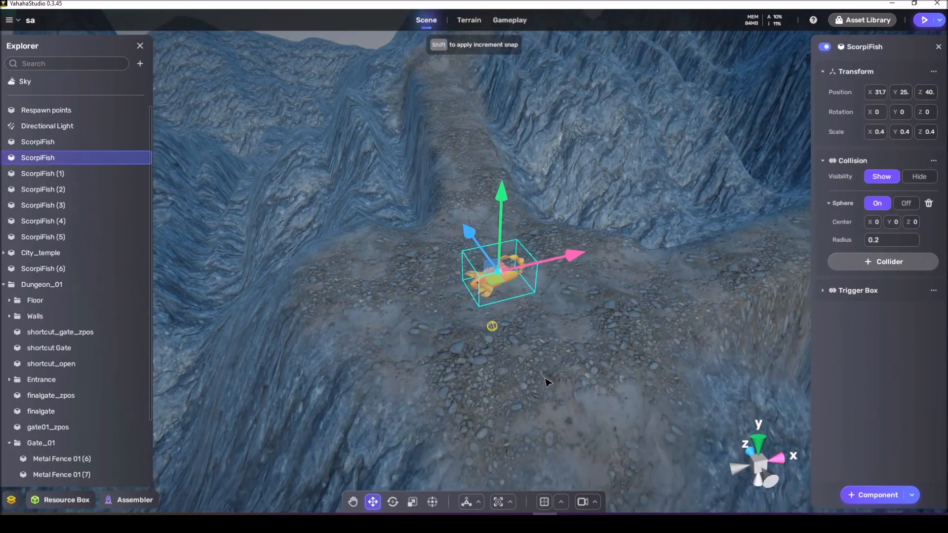
pyautogui.press('F2')
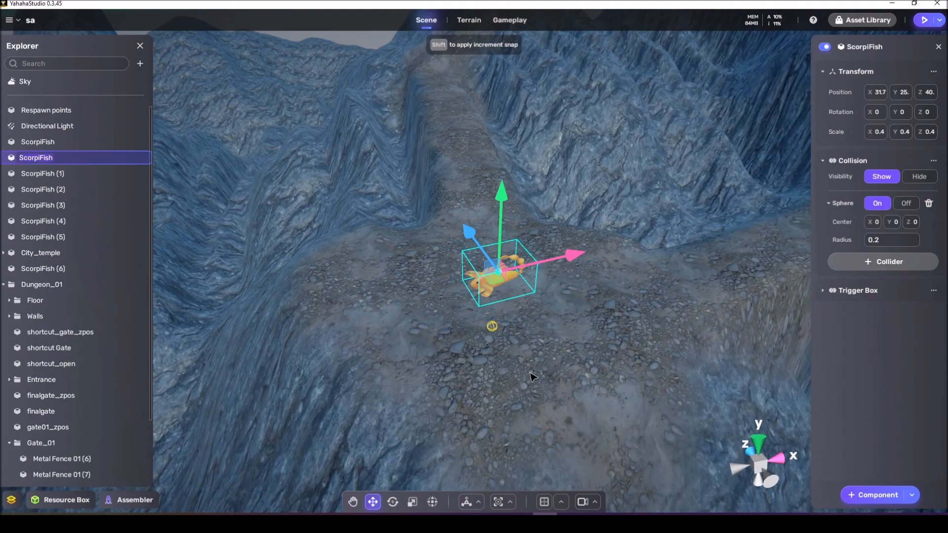
pyautogui.press('Return')
# Set Fishy1 as the destination object of the Entrance's teleportation point.
pyautogui.moveTo(355, 293); pyautogui.dragTo(468, 270, button='right')
pyautogui.click(468, 268)
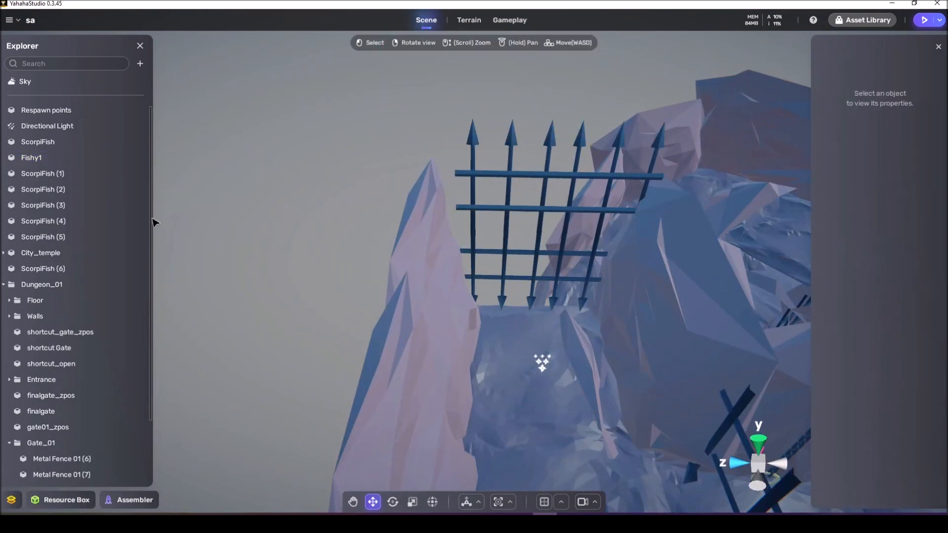
pyautogui.scroll(-2, 65, 285)
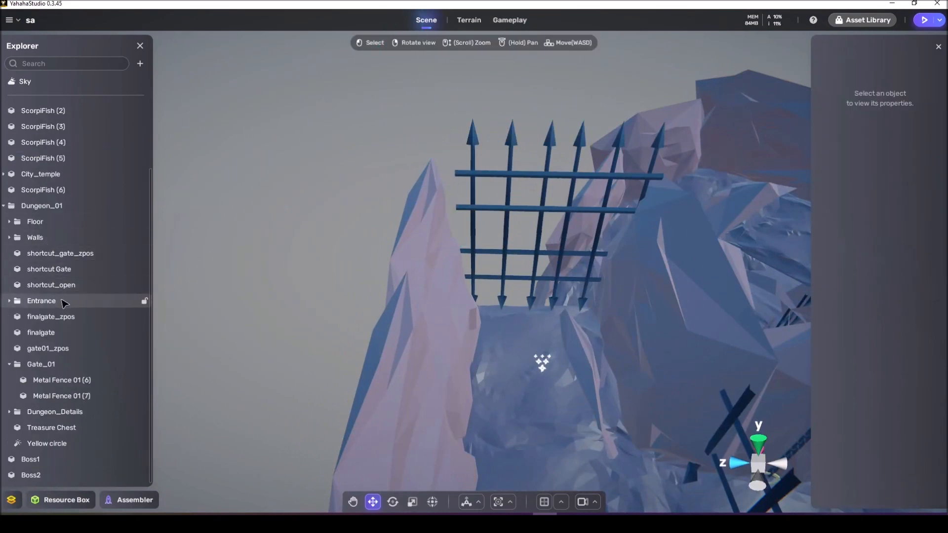
pyautogui.click(59, 301)
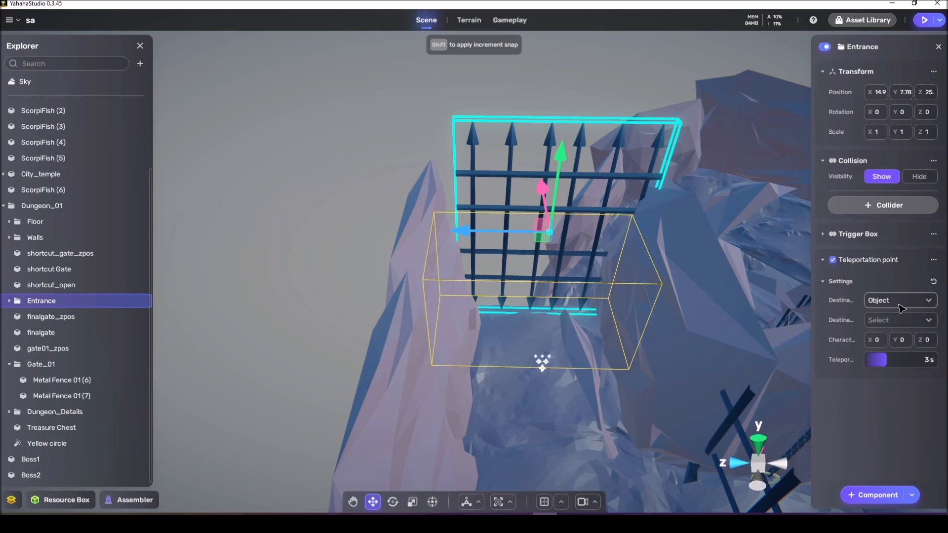
pyautogui.click(897, 320)
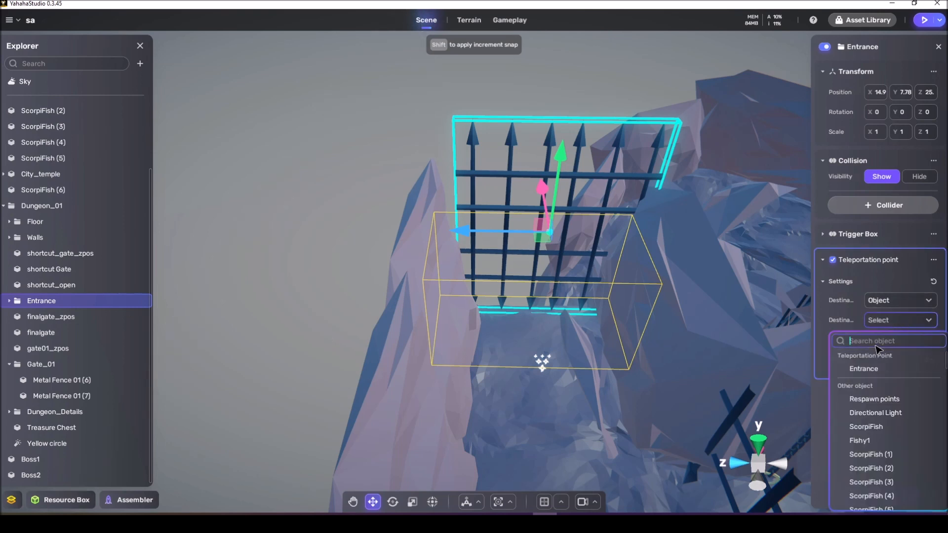
pyautogui.write('fish')
pyautogui.click(872, 374)
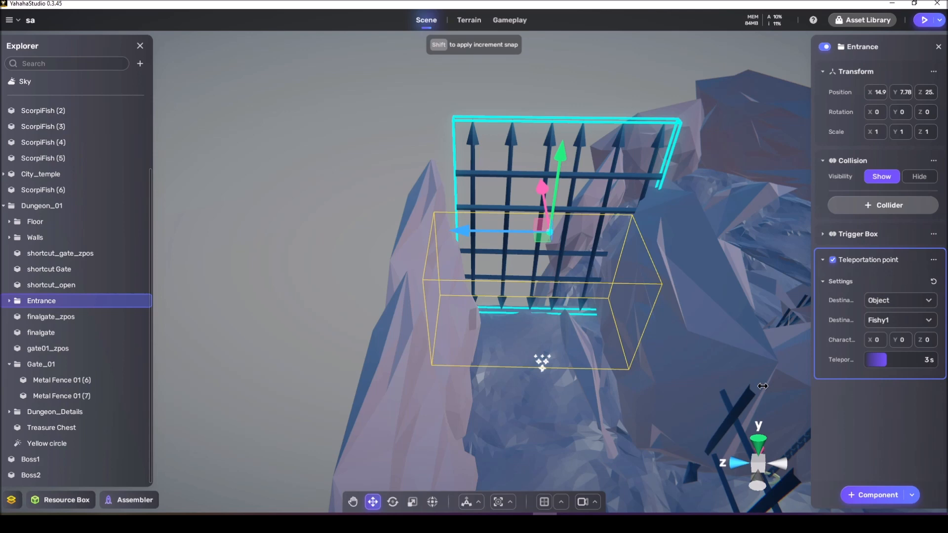
# Shorten the teleport time of the Entrance's teleportation point and save the project.
pyautogui.moveTo(332, 346); pyautogui.dragTo(352, 344, button='right')
pyautogui.press('a')
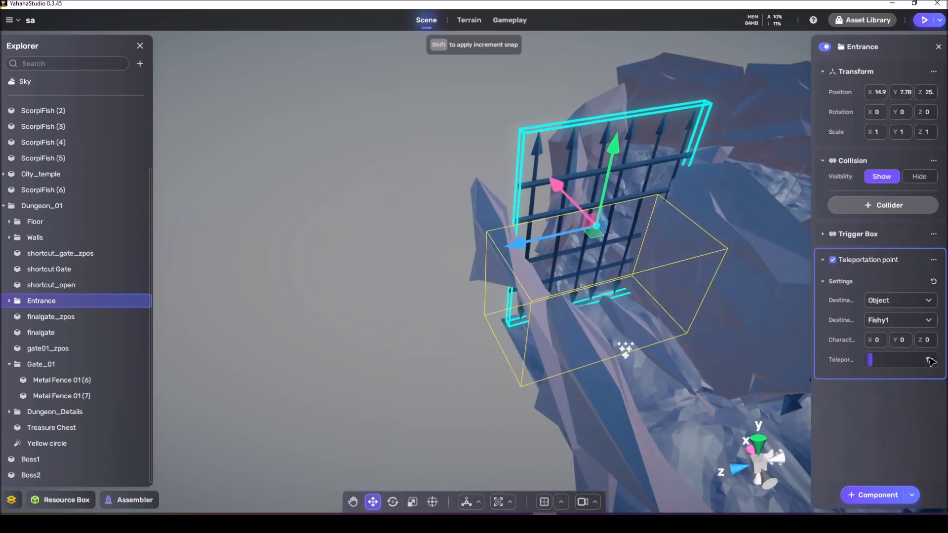
pyautogui.click(476, 313)
pyautogui.scroll(2, 478, 310)
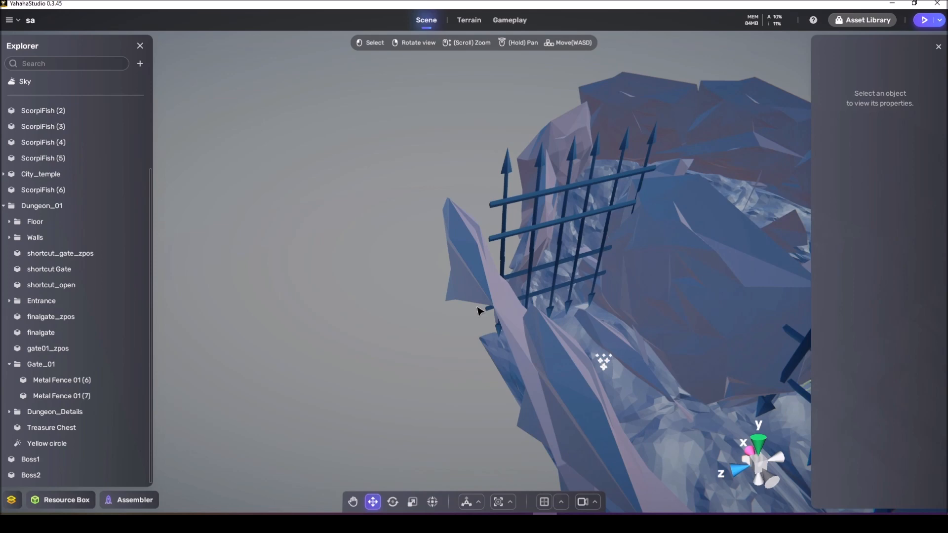
pyautogui.hotkey('ctrl', 's')
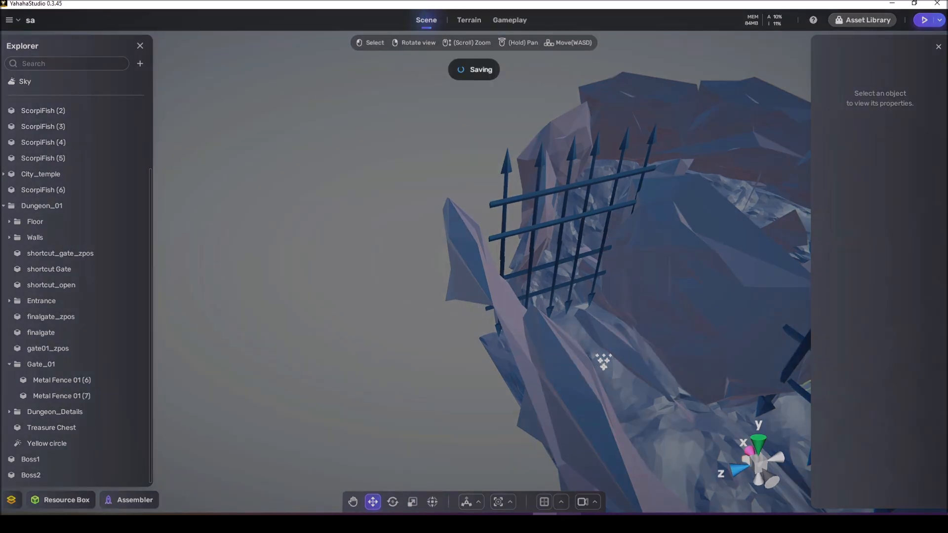
# Switch to Visual Studio Code, save and compile the dungeon01reset graph, and return to YAHAHA Studio.
pyautogui.moveTo(569, 523)
pyautogui.click(571, 474)
pyautogui.click(470, 61)
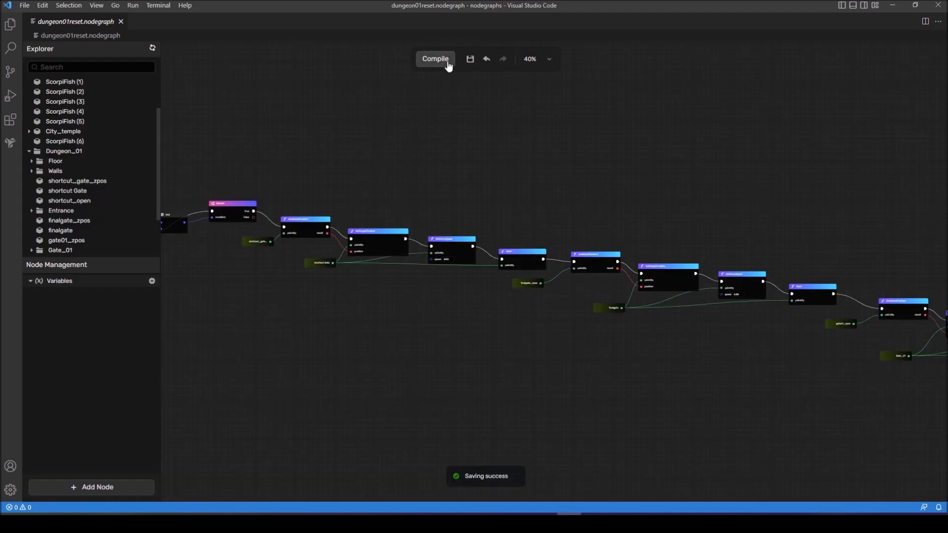
pyautogui.click(448, 65)
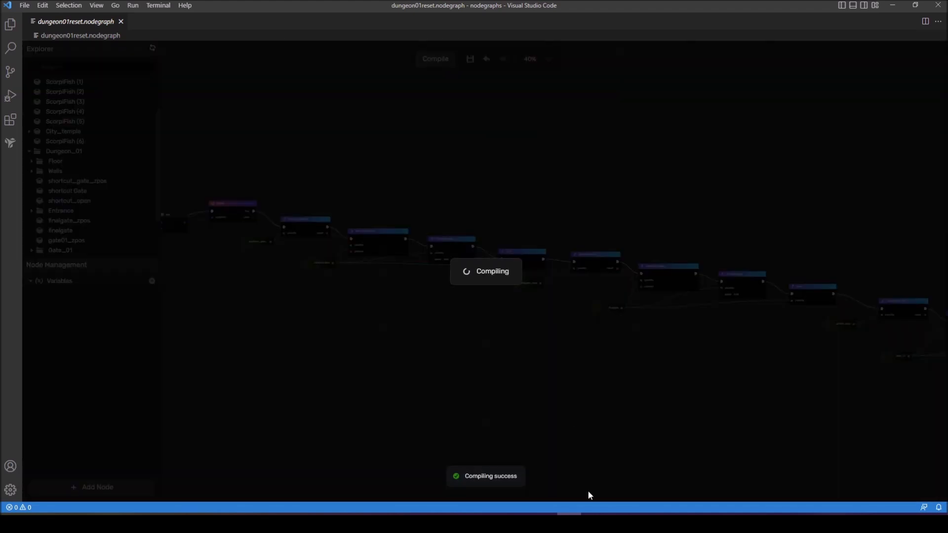
pyautogui.hotkey('alt', 'Tab')
# Playtest the scene briefly in front of the Entrance gate and leave the playtest.
pyautogui.moveTo(617, 362); pyautogui.dragTo(547, 336, button='right')
pyautogui.press('d')
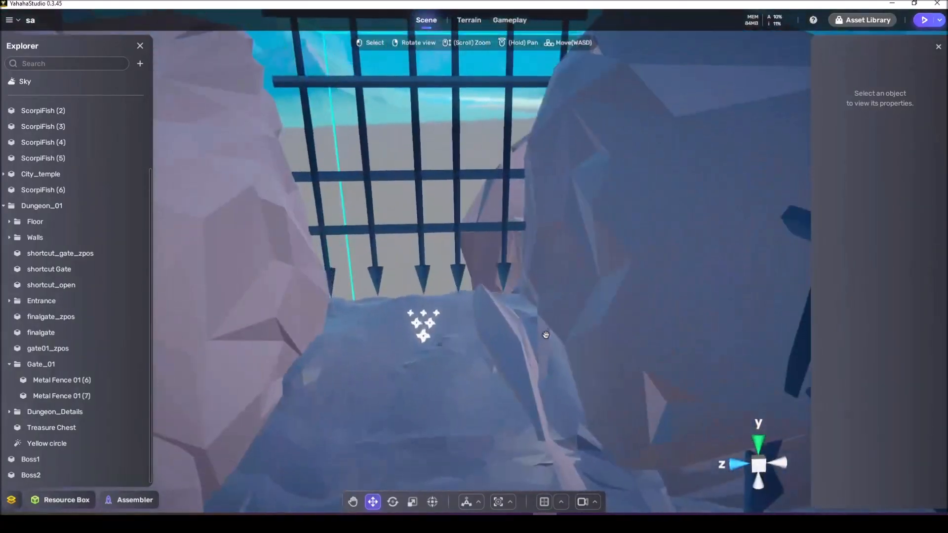
pyautogui.click(924, 24)
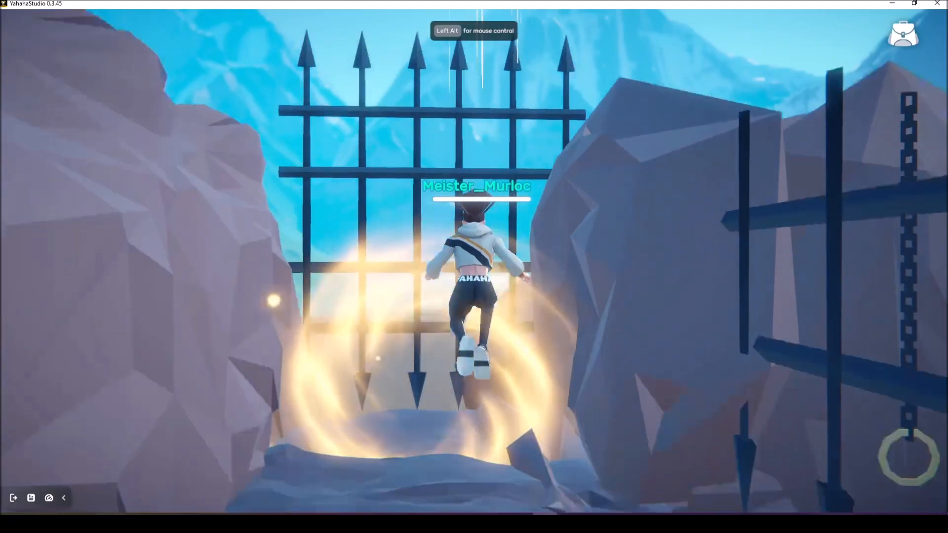
pyautogui.press('alt')
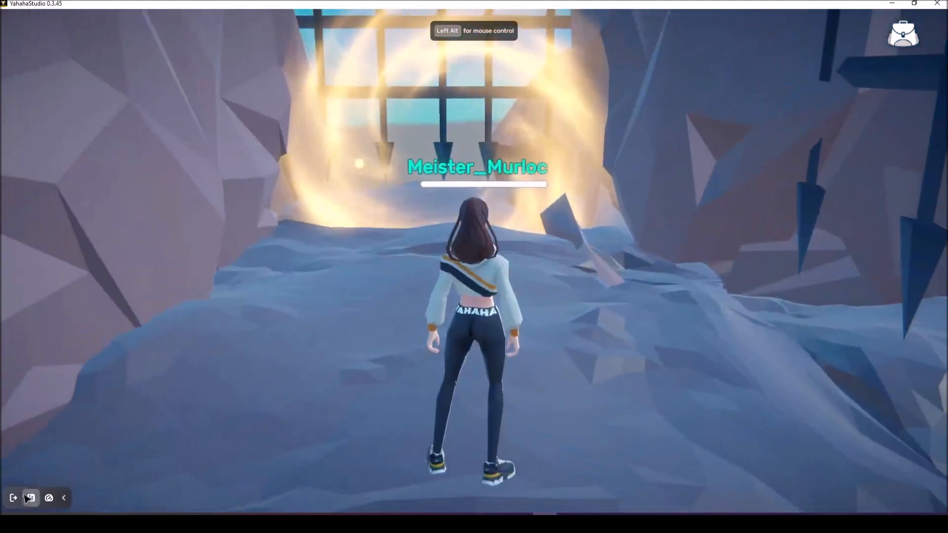
pyautogui.click(13, 497)
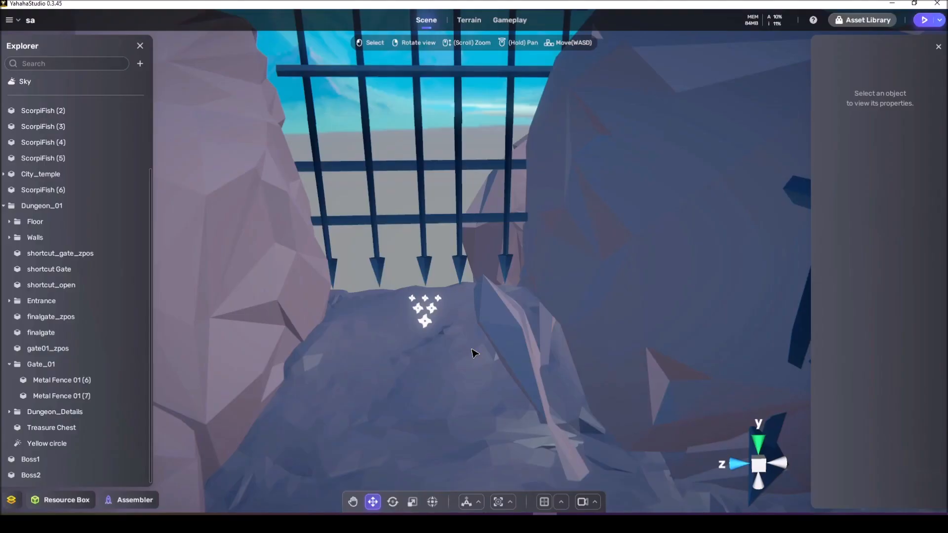
# Collapse Dungeon_01, select it together with Boss1 and Boss2, and move the group closer to the mountain terrain.
pyautogui.moveTo(472, 351); pyautogui.dragTo(394, 355, button='right')
pyautogui.moveTo(399, 355); pyautogui.dragTo(507, 360, button='right')
pyautogui.scroll(-5, 508, 360)
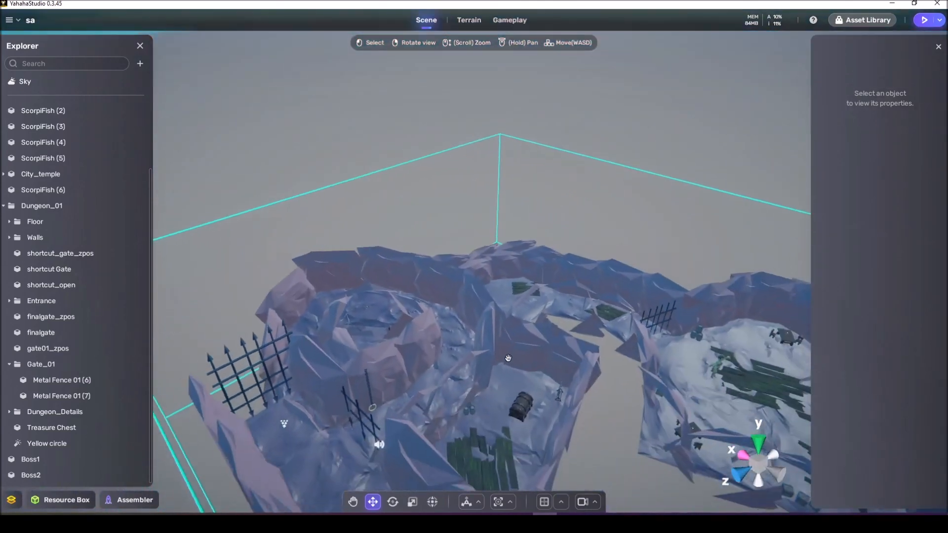
pyautogui.click(457, 339)
pyautogui.moveTo(458, 339); pyautogui.dragTo(438, 346, button='right')
pyautogui.scroll(-3, 470, 338)
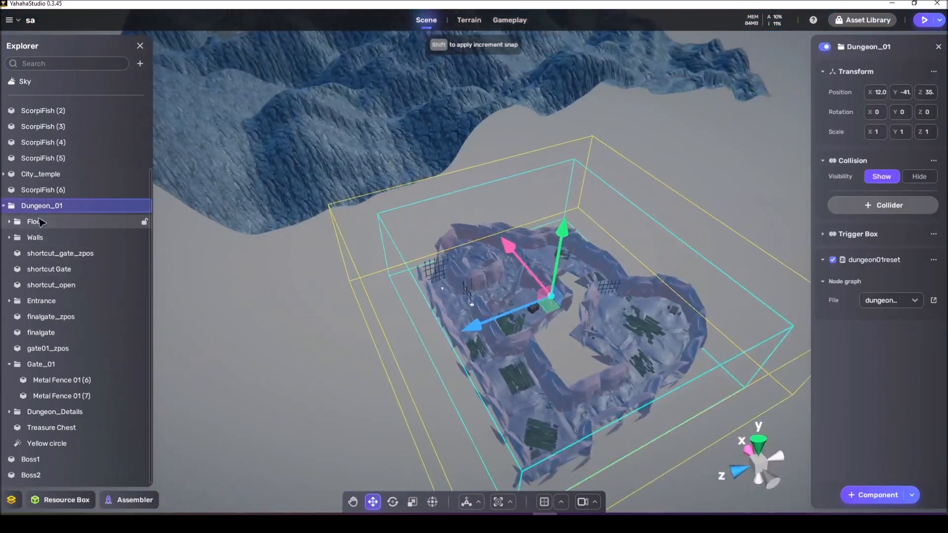
pyautogui.click(4, 205)
pyautogui.keyDown('shift'); pyautogui.click(48, 316); pyautogui.keyUp('shift')
pyautogui.scroll(-1, 218, 352)
pyautogui.moveTo(218, 351)
pyautogui.mouseDown(button='right')
pyautogui.moveTo(241, 345)
pyautogui.moveTo(223, 334)
pyautogui.mouseUp(button='right')
pyautogui.moveTo(522, 420); pyautogui.dragTo(676, 338)
pyautogui.press('e')
pyautogui.press('w')
pyautogui.moveTo(677, 339); pyautogui.dragTo(559, 300, button='right')
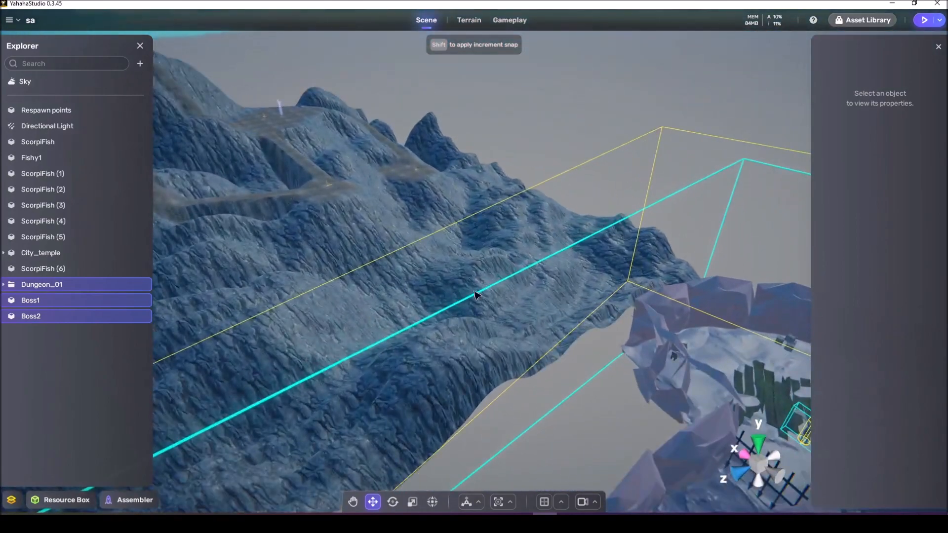
# Using Fishy1 as reference, move Dungeon_01, Boss1 and Boss2 together along the X axis toward the mountain.
pyautogui.doubleClick(42, 159)
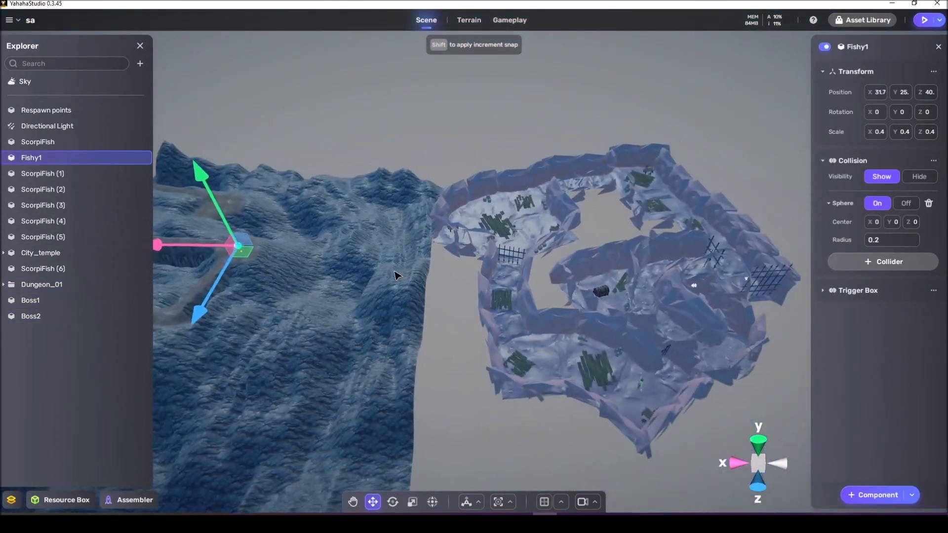
pyautogui.click(57, 285)
pyautogui.keyDown('shift'); pyautogui.click(57, 316); pyautogui.keyUp('shift')
pyautogui.moveTo(581, 273); pyautogui.dragTo(455, 282)
pyautogui.moveTo(450, 280); pyautogui.dragTo(521, 271, button='right')
pyautogui.moveTo(173, 345); pyautogui.dragTo(254, 283, button='right')
# Start a playtest in front of the gate with the hanging chain and run the character through the Entrance portal.
pyautogui.click(283, 133)
pyautogui.moveTo(284, 133); pyautogui.dragTo(299, 114, button='right')
pyautogui.press('w')
pyautogui.press('d')
pyautogui.press('q')
pyautogui.press('e')
pyautogui.press('a')
pyautogui.press('e')
pyautogui.click(917, 23)
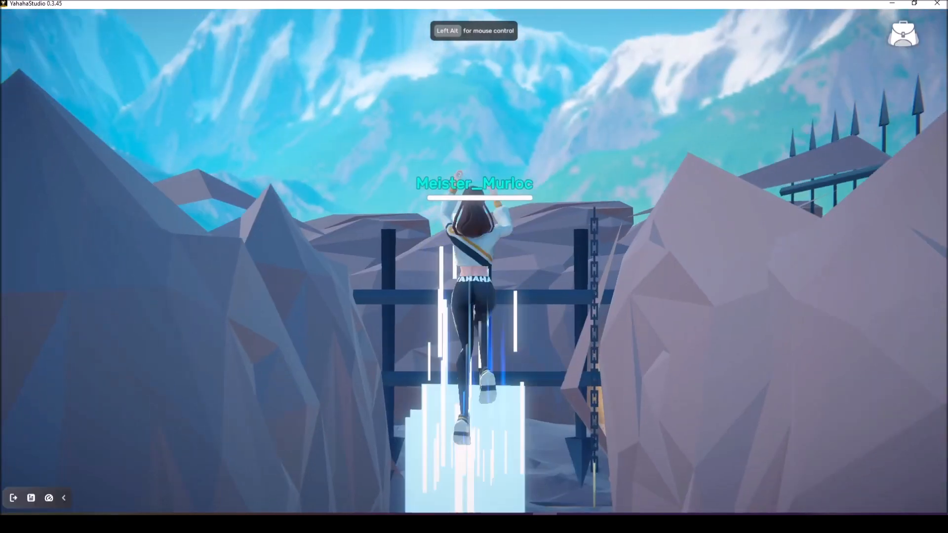
pyautogui.press('w')
pyautogui.press('w')
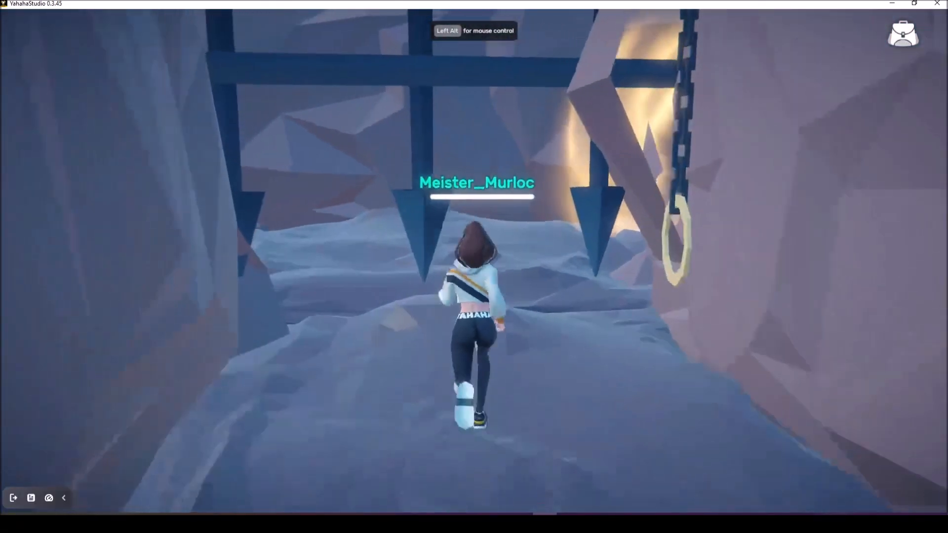
pyautogui.press('w')
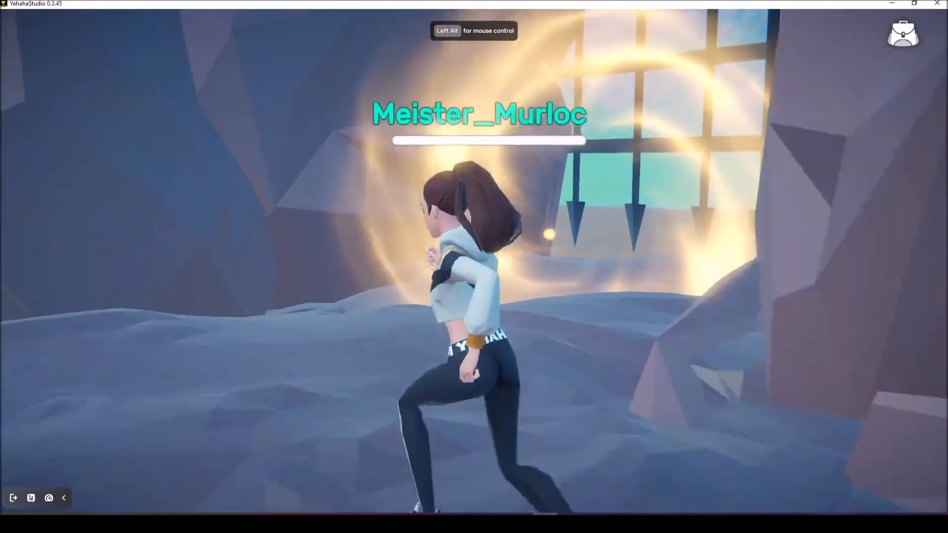
pyautogui.press('w')
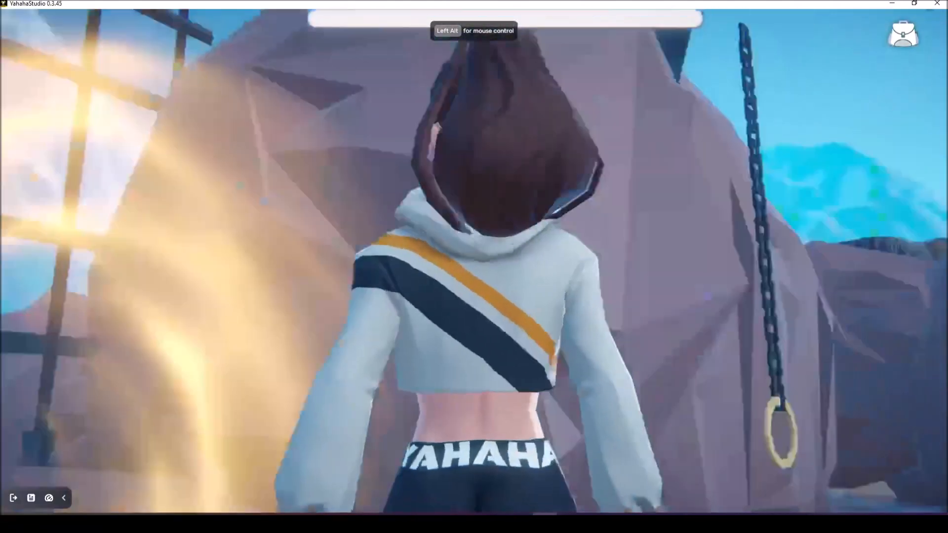
pyautogui.press('w')
pyautogui.press('space')
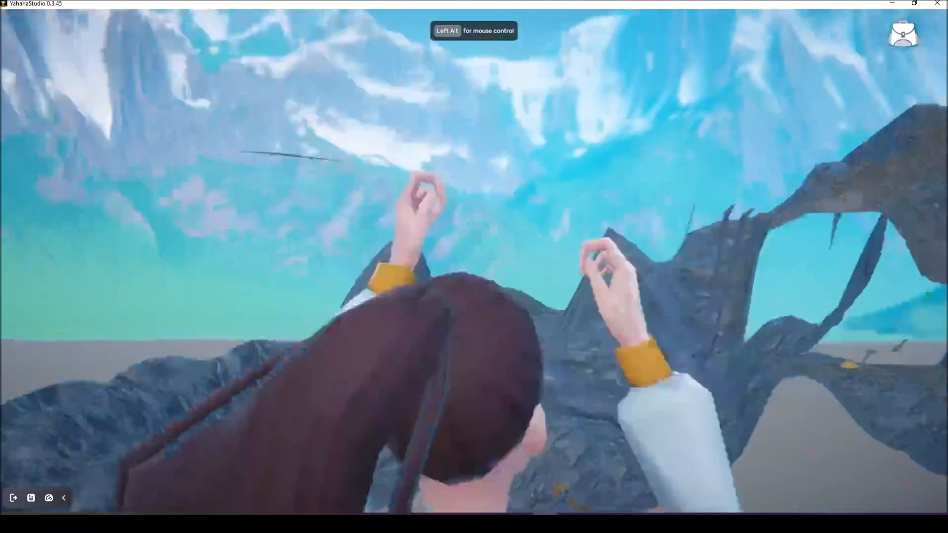
pyautogui.press('space')
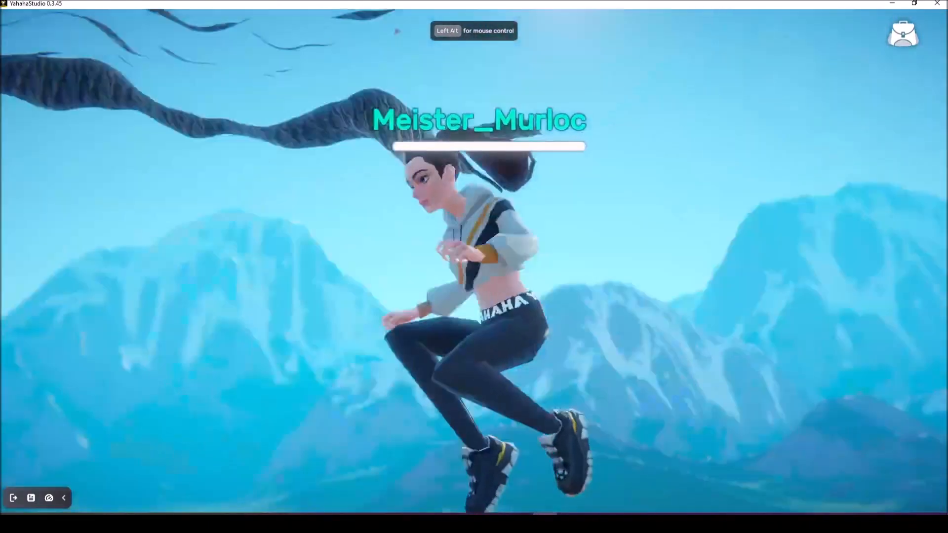
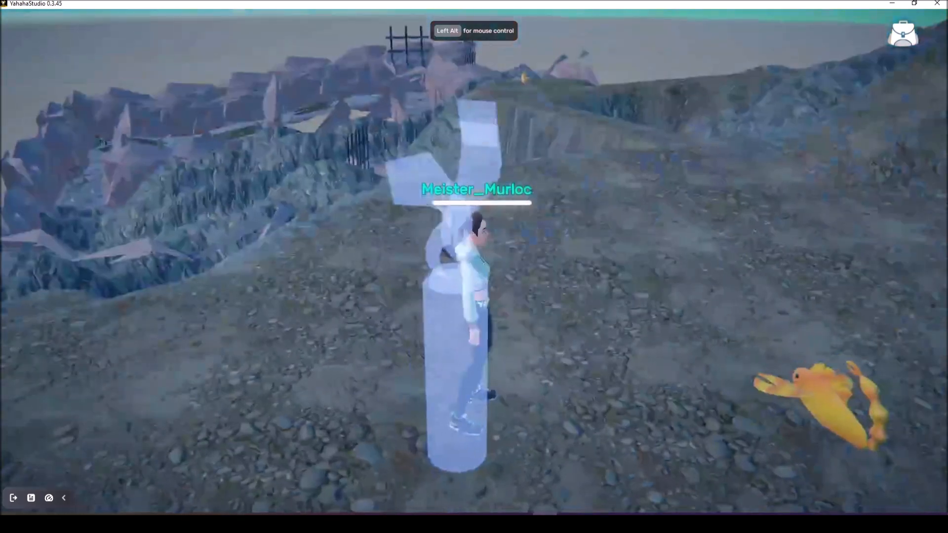
# Run the character along the mountain path back toward the dungeon.
pyautogui.press('w')
pyautogui.press('w')
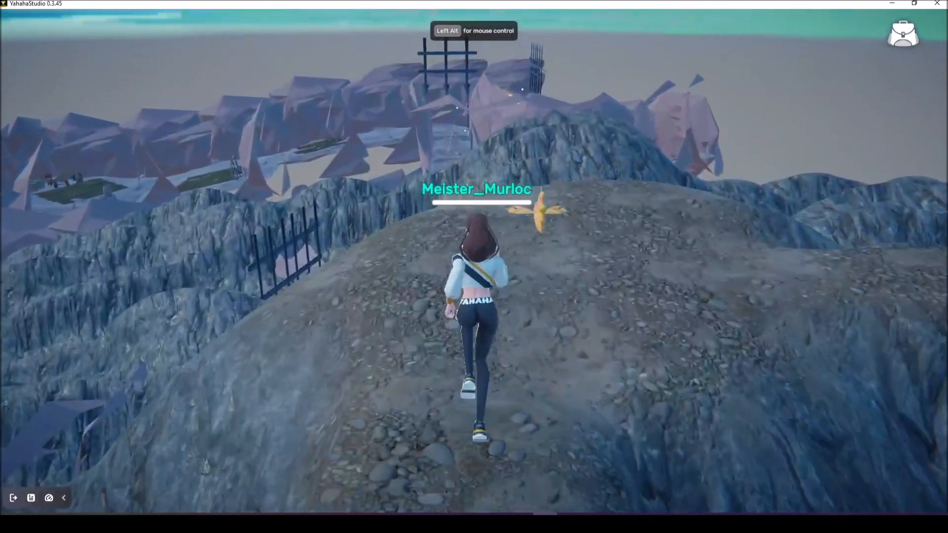
pyautogui.press('w')
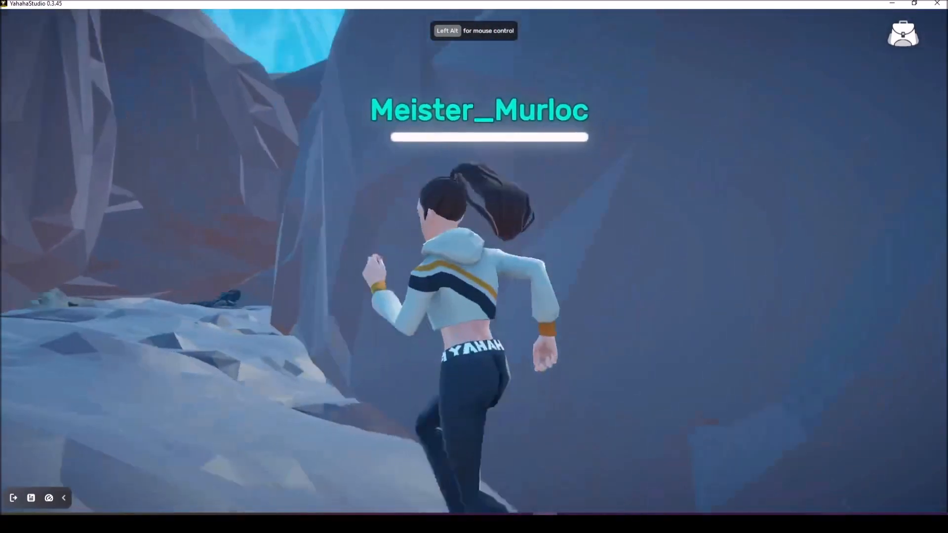
# Run through the dungeon past the open gate, use the Entrance portal again, and end the playtest.
pyautogui.press('w')
pyautogui.press('w')
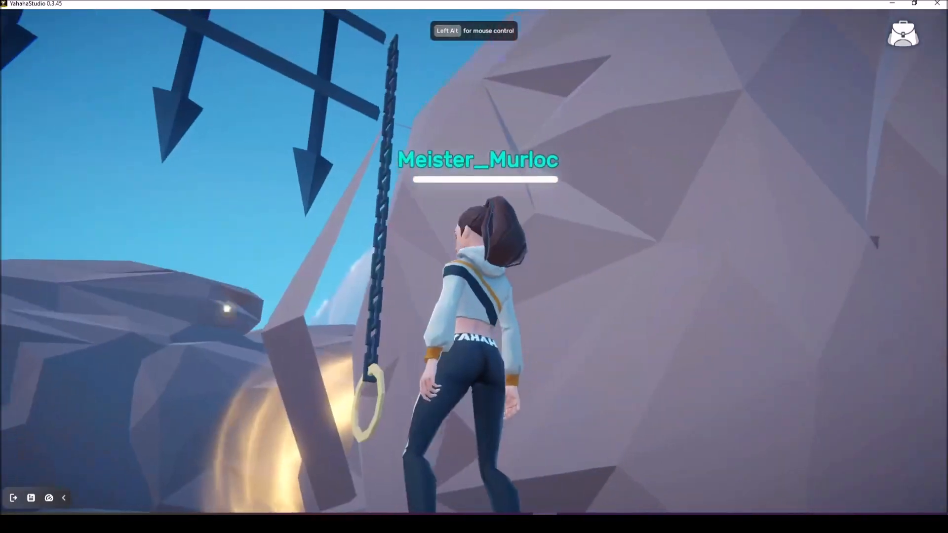
pyautogui.press('w')
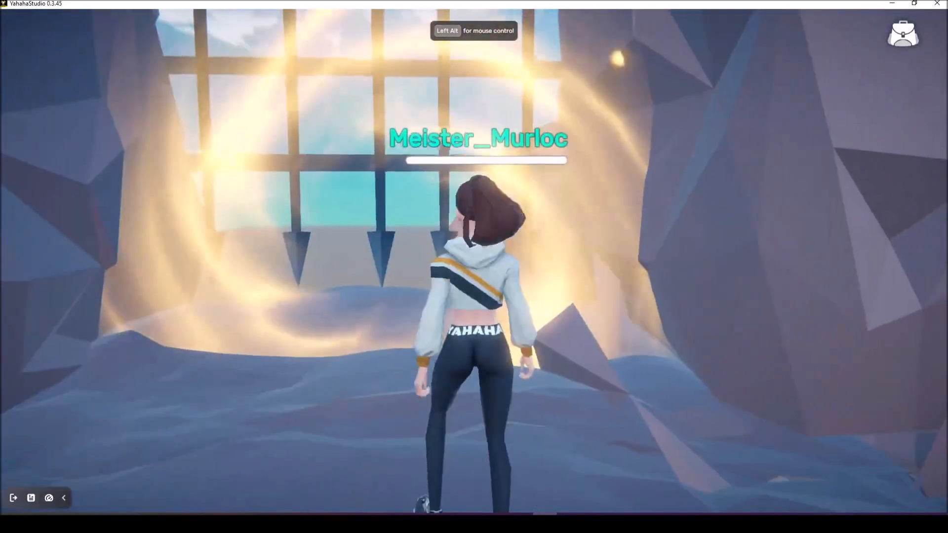
pyautogui.press('w')
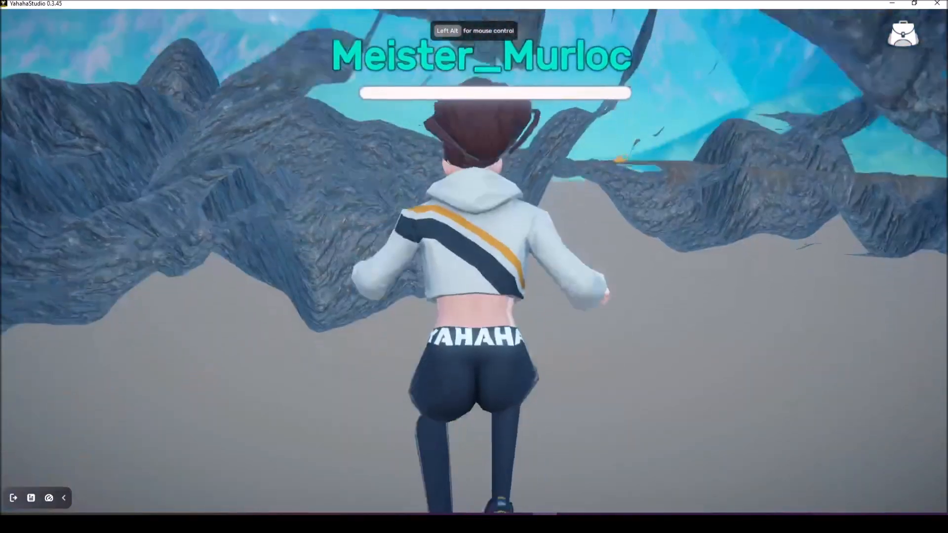
pyautogui.press('w')
pyautogui.press('space')
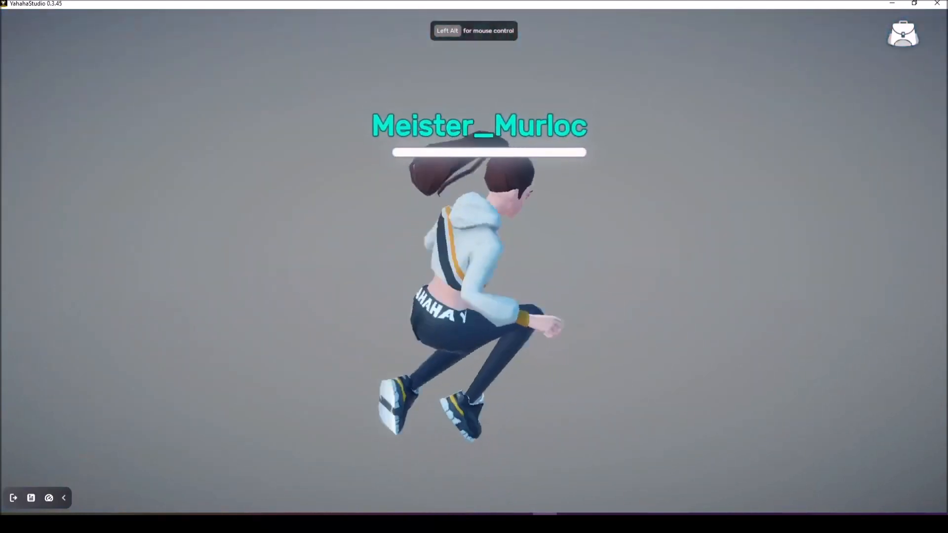
pyautogui.click(14, 497)
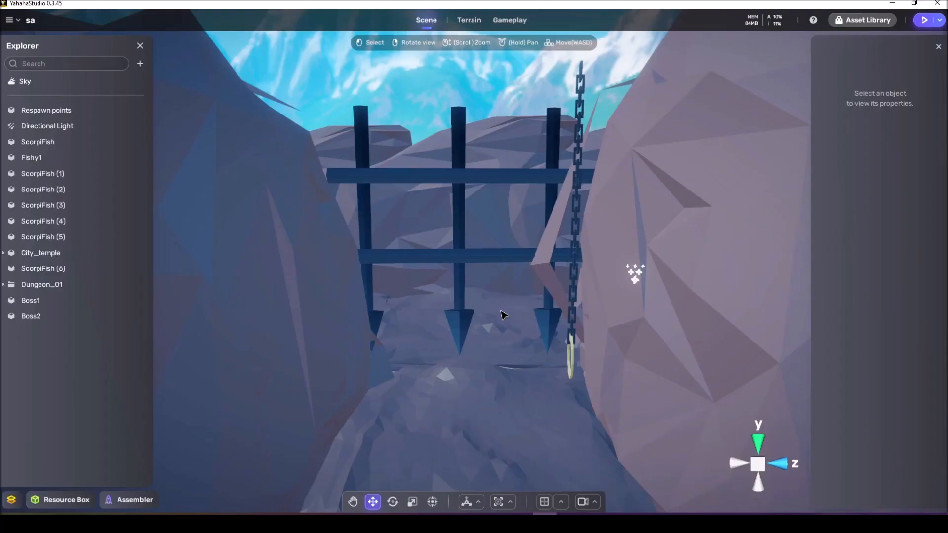
# Raise Fishy1 above the mountain path to a Y position of about 27.9.
pyautogui.moveTo(501, 311); pyautogui.dragTo(550, 281, button='right')
pyautogui.press('w')
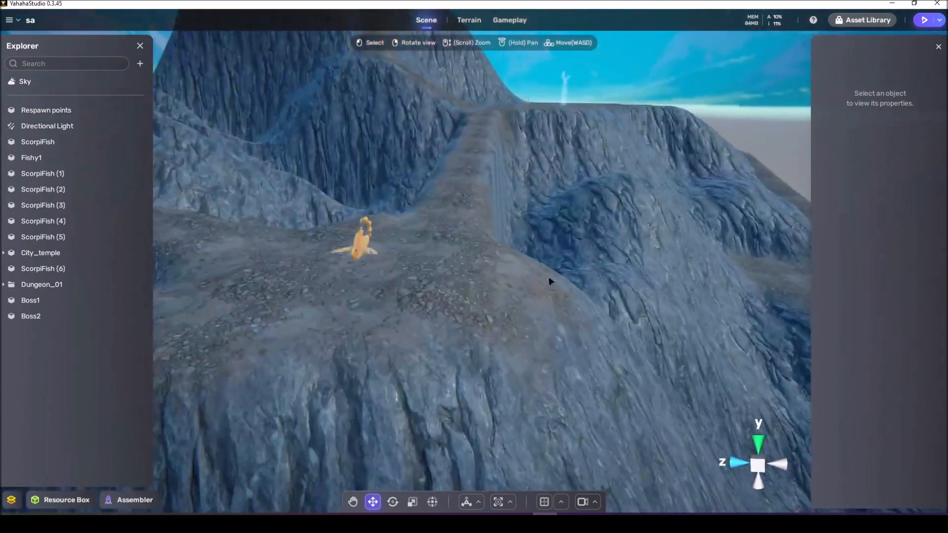
pyautogui.click(354, 236)
pyautogui.moveTo(360, 225); pyautogui.dragTo(358, 62)
# Switch to the dungeon01reset node graph in Visual Studio Code and examine the shortcut Gate and finalgate node chains.
pyautogui.moveTo(357, 61); pyautogui.dragTo(306, 169, button='right')
pyautogui.press('w')
pyautogui.press('w')
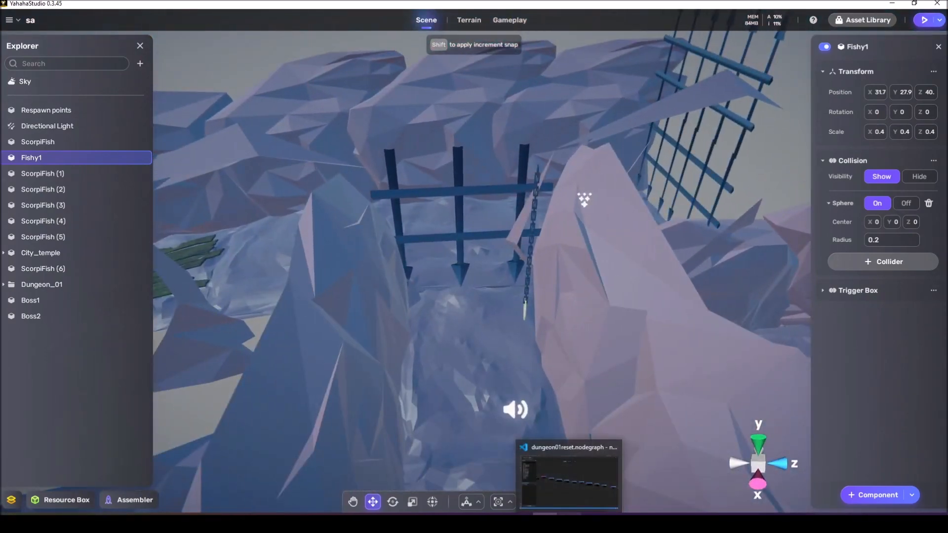
pyautogui.click(568, 524)
pyautogui.scroll(6, 350, 284)
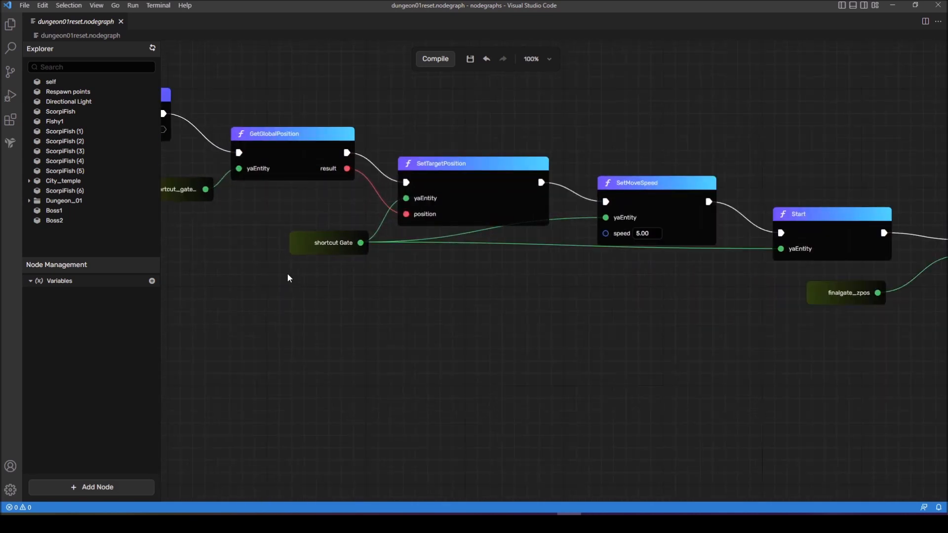
pyautogui.click(294, 214)
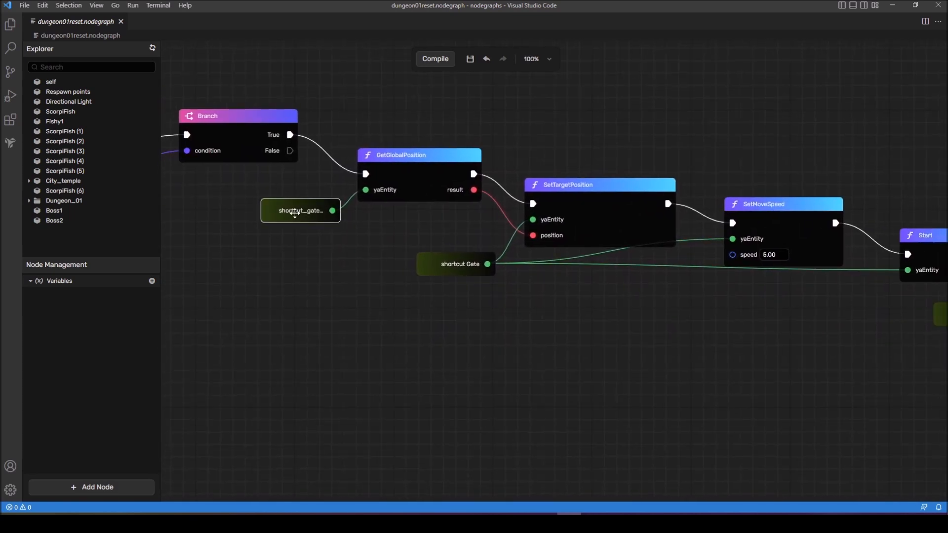
pyautogui.moveTo(544, 326); pyautogui.dragTo(421, 318)
pyautogui.moveTo(337, 254); pyautogui.dragTo(344, 267)
pyautogui.moveTo(531, 321); pyautogui.dragTo(457, 318)
pyautogui.moveTo(258, 271); pyautogui.dragTo(264, 274)
pyautogui.moveTo(507, 337); pyautogui.dragTo(398, 336)
pyautogui.moveTo(566, 335); pyautogui.dragTo(409, 332)
pyautogui.scroll(-4, 450, 301)
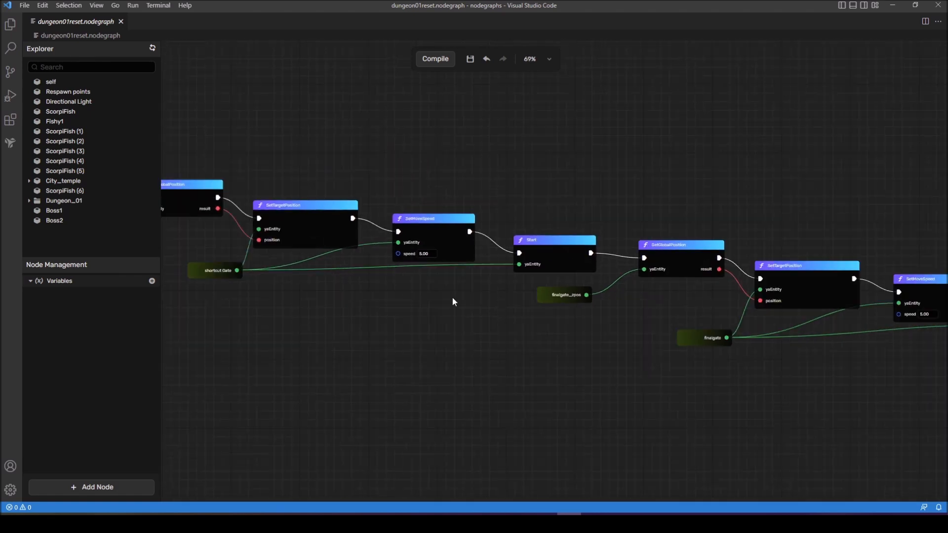
# Add a SetSpeed node from YaMoverComponent above the shortcut Gate's SetMoveSpeed node.
pyautogui.rightClick(408, 161)
pyautogui.write('m')
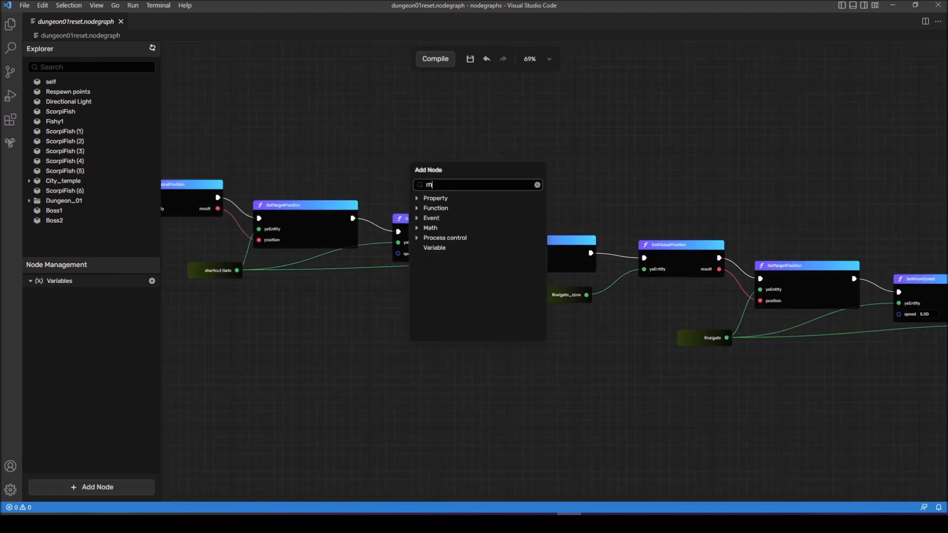
pyautogui.write('over')
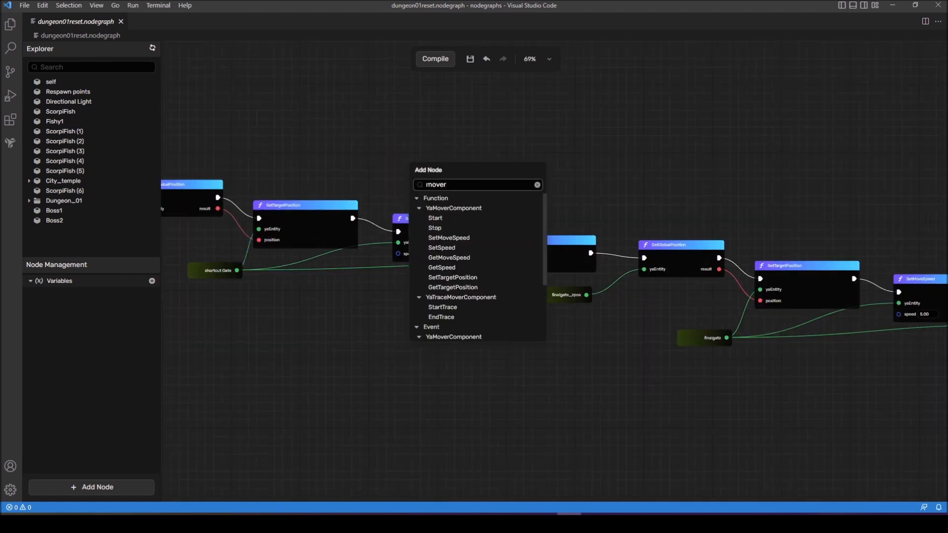
pyautogui.click(465, 248)
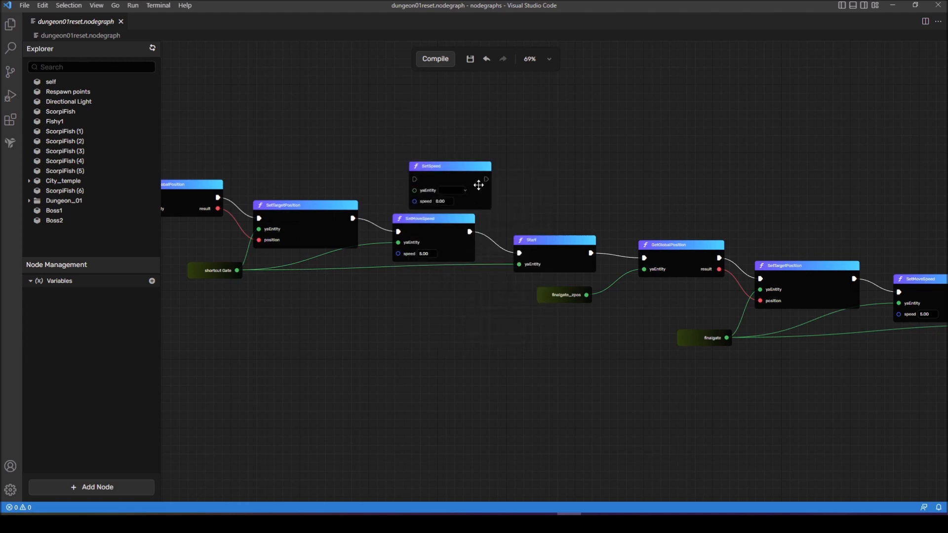
pyautogui.moveTo(469, 171); pyautogui.dragTo(485, 167)
pyautogui.scroll(3, 427, 239)
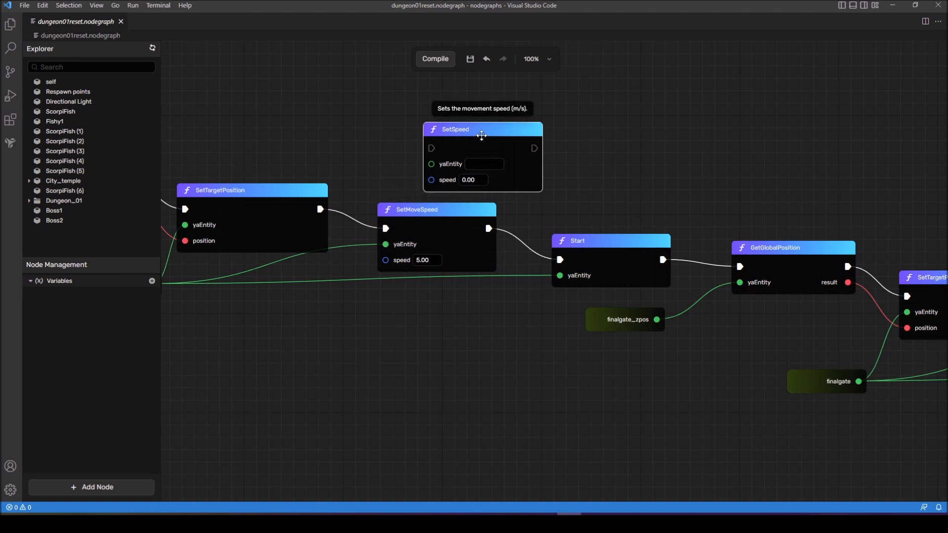
# Replace the shortcut Gate's SetMoveSpeed node with the SetSpeed node, wiring its execution between SetTargetPosition and Start.
pyautogui.rightClick(435, 222)
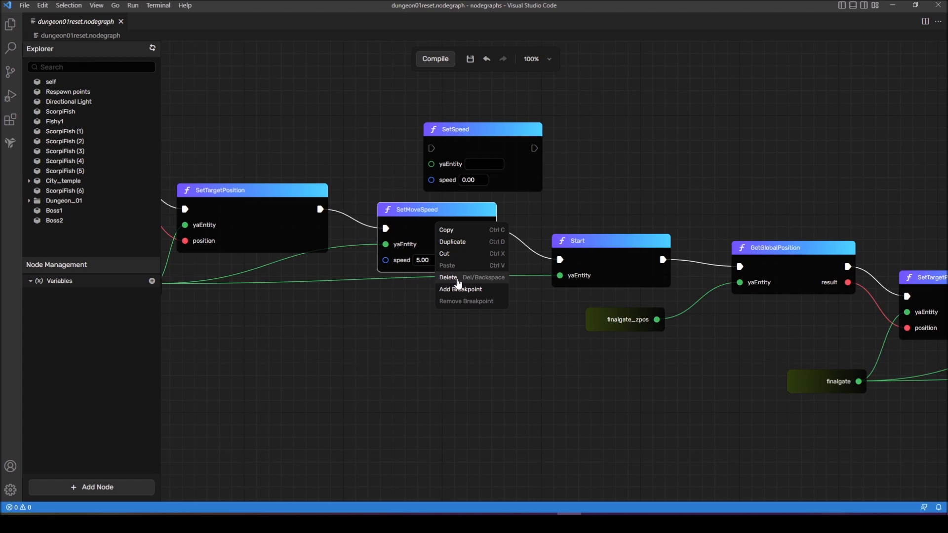
pyautogui.click(457, 277)
pyautogui.moveTo(468, 136); pyautogui.dragTo(420, 211)
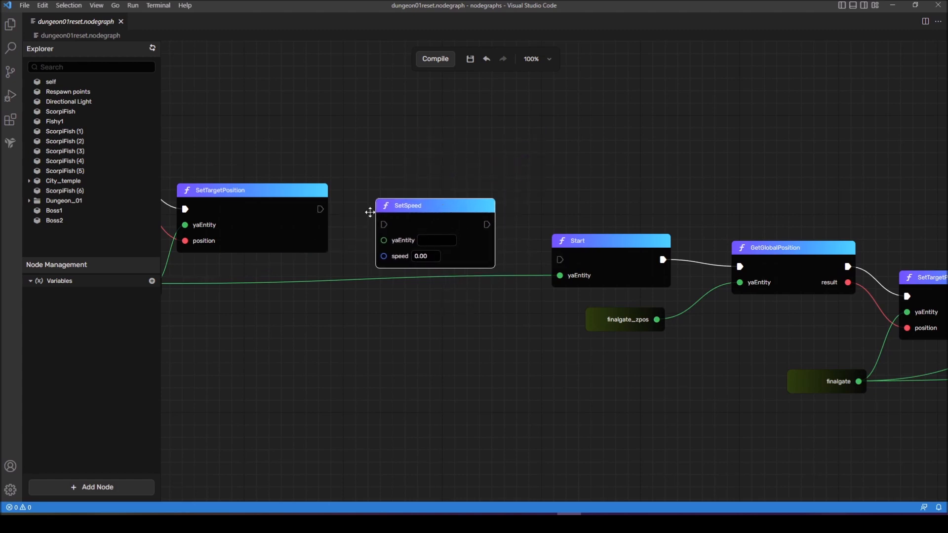
pyautogui.moveTo(320, 209); pyautogui.dragTo(383, 225)
pyautogui.moveTo(486, 224); pyautogui.dragTo(560, 260)
# Set the SetSpeed node's speed to 5.00 and connect shortcut Gate to its yaEntity input.
pyautogui.click(398, 256)
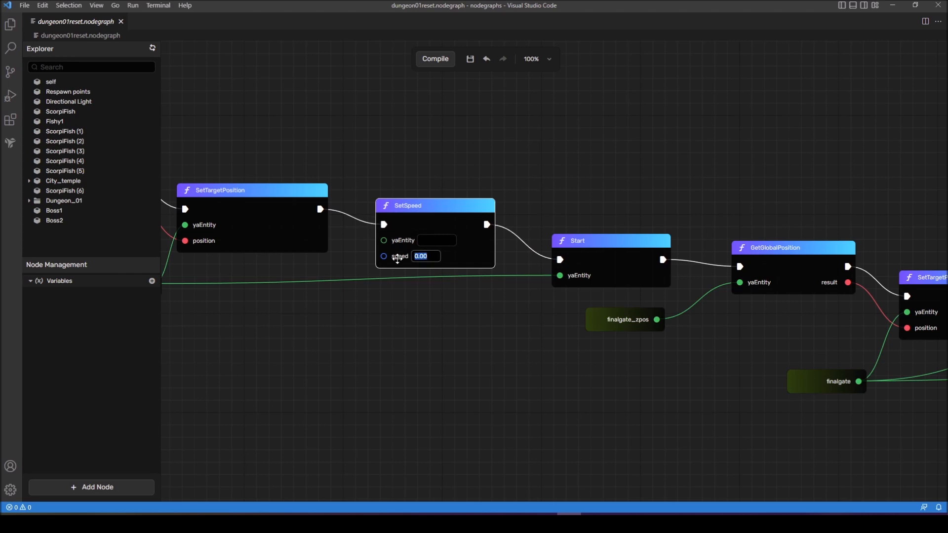
pyautogui.moveTo(379, 326); pyautogui.dragTo(465, 324)
pyautogui.moveTo(239, 280); pyautogui.dragTo(469, 237)
# Save and compile the dungeon01reset node graph and return to the YAHAHA Studio scene.
pyautogui.click(471, 59)
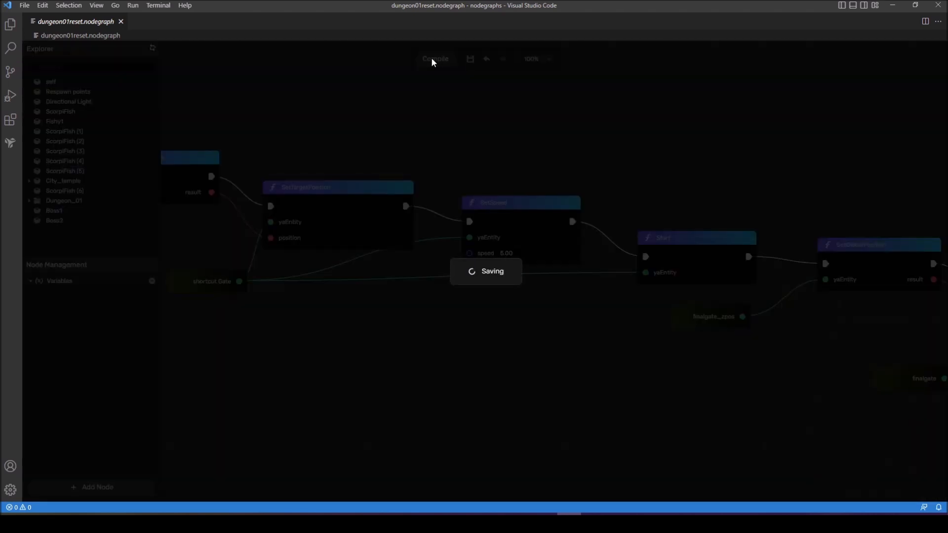
pyautogui.click(433, 61)
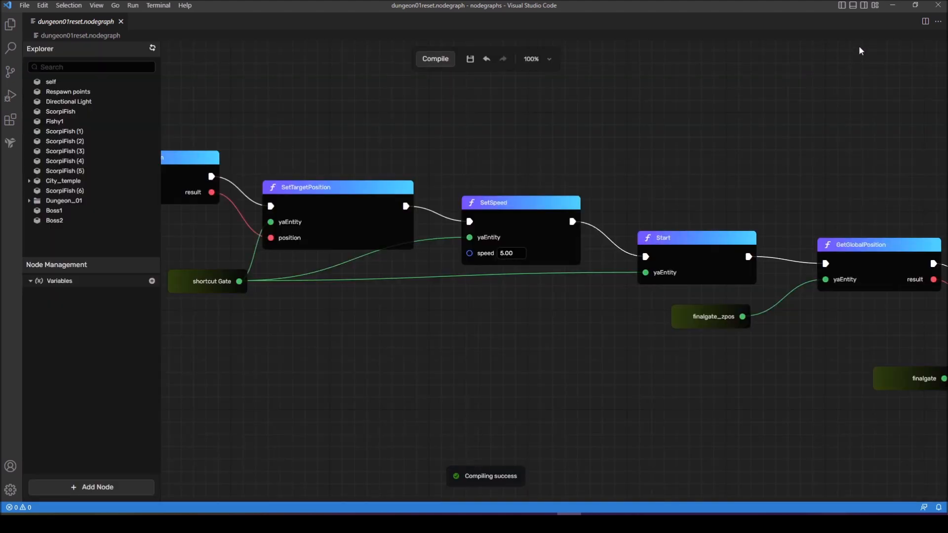
pyautogui.click(894, 6)
# Playtest from the gate with the hanging chain, run through the Entrance portal to the mountain path, and end the playtest.
pyautogui.press('w')
pyautogui.moveTo(596, 232); pyautogui.dragTo(591, 193, button='right')
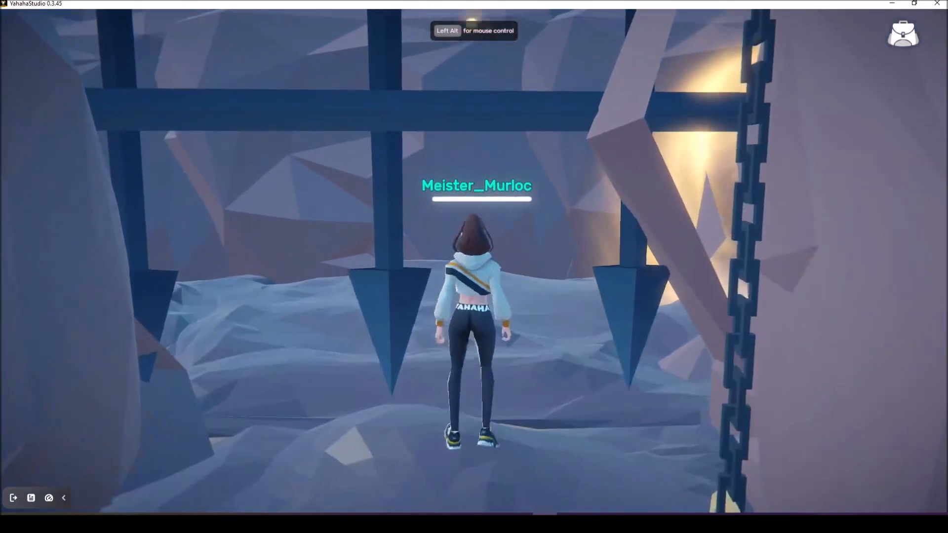
pyautogui.press('w')
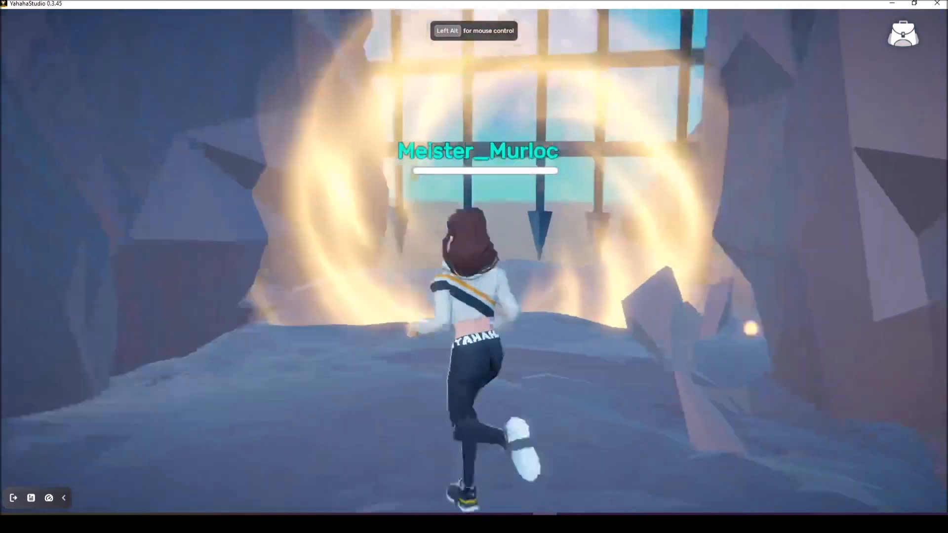
pyautogui.press('w')
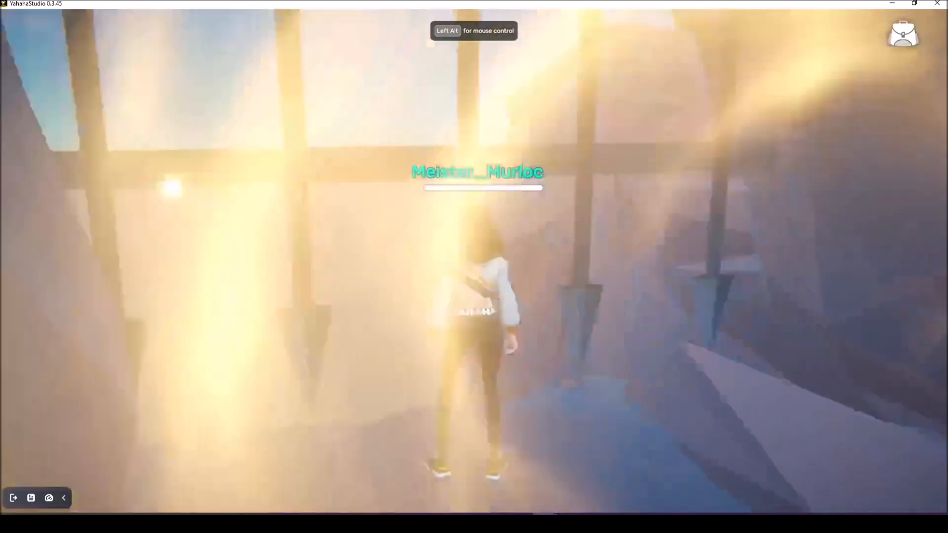
pyautogui.press('w')
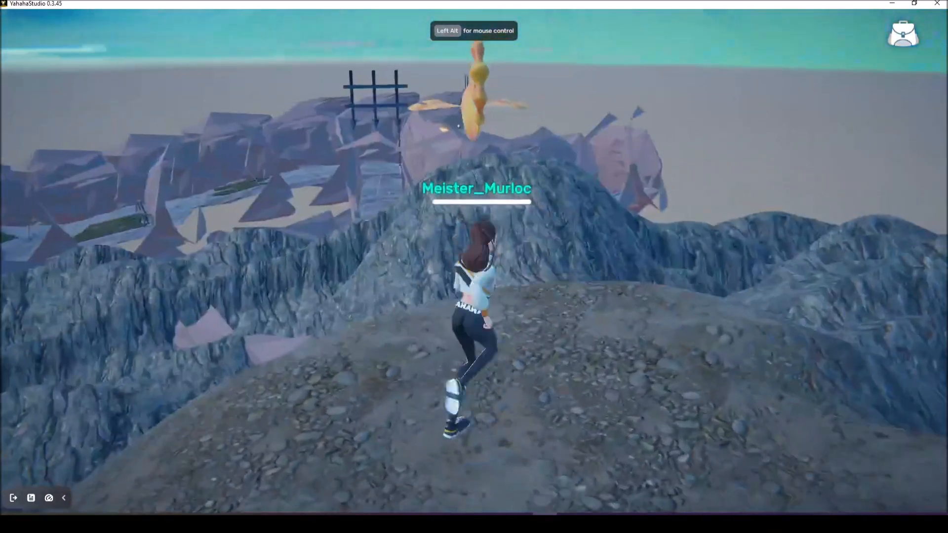
pyautogui.press('w')
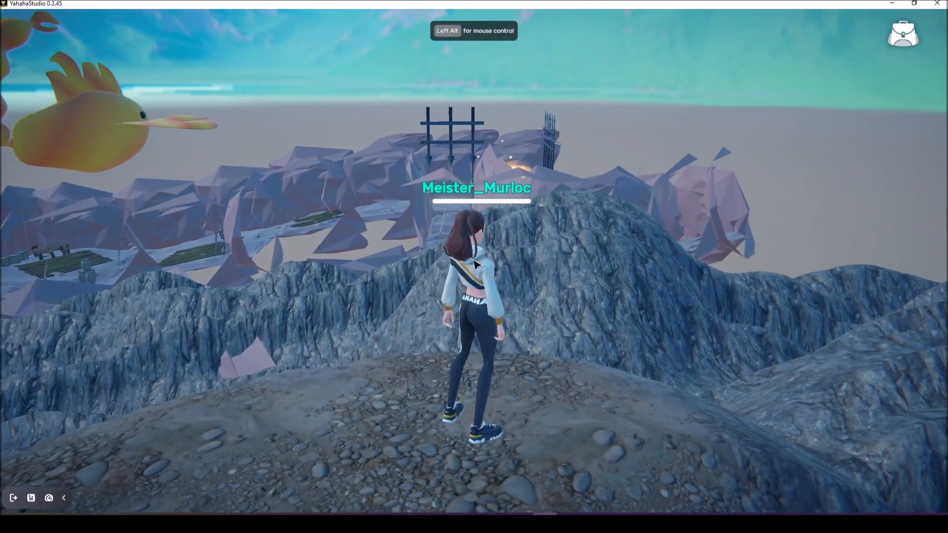
pyautogui.press('space')
pyautogui.press('alt')
pyautogui.click(19, 498)
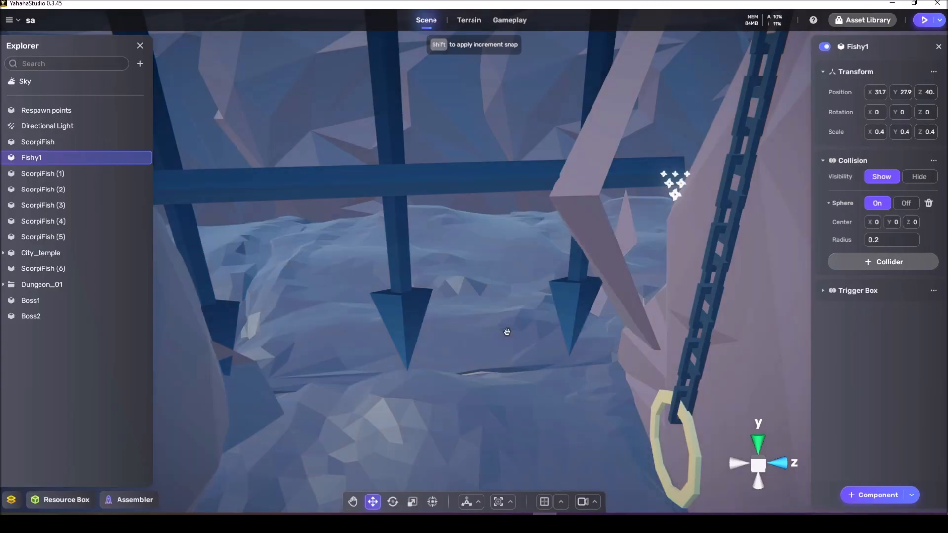
# Undo the last Dungeon_01 move and shift Dungeon_01 together with Boss1 and Boss2 away from the mountain terrain.
pyautogui.moveTo(505, 333); pyautogui.dragTo(337, 342, button='right')
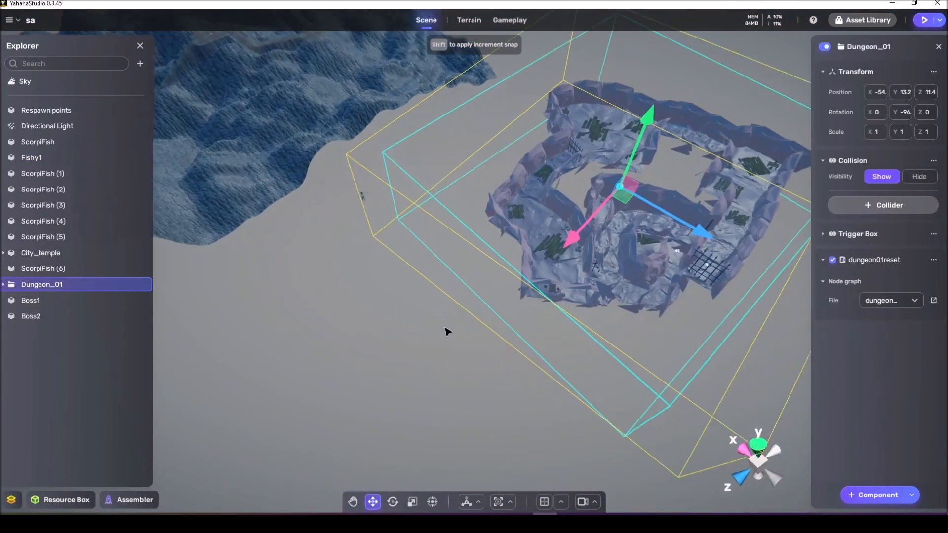
pyautogui.click(446, 330)
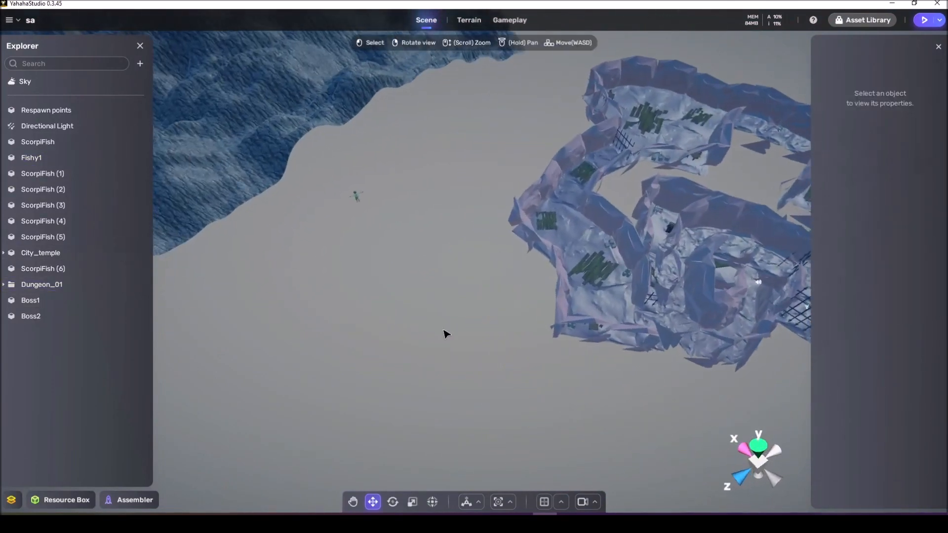
pyautogui.hotkey('ctrl', 'z')
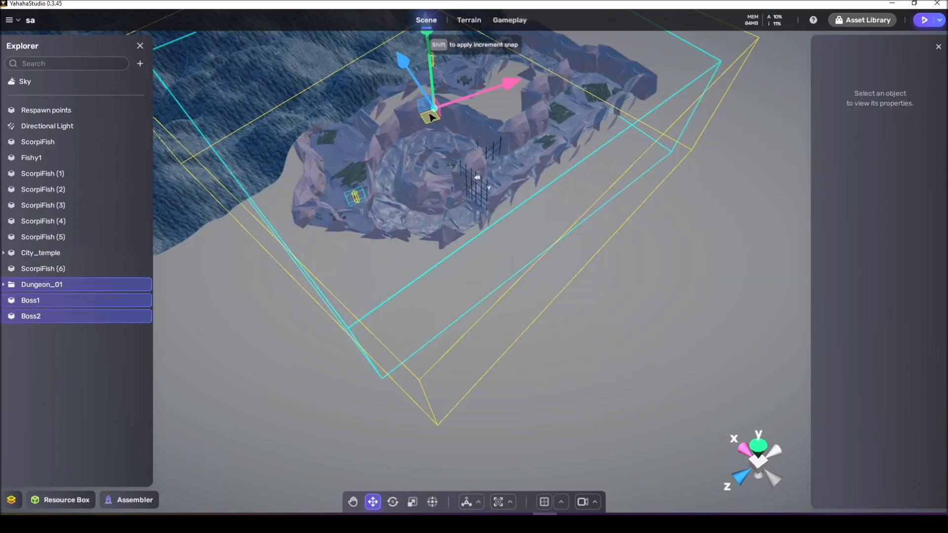
pyautogui.moveTo(432, 117); pyautogui.dragTo(703, 179)
# Close the asset browser and examine the dungeon's full layout from several sides.
pyautogui.moveTo(445, 321); pyautogui.dragTo(478, 310, button='right')
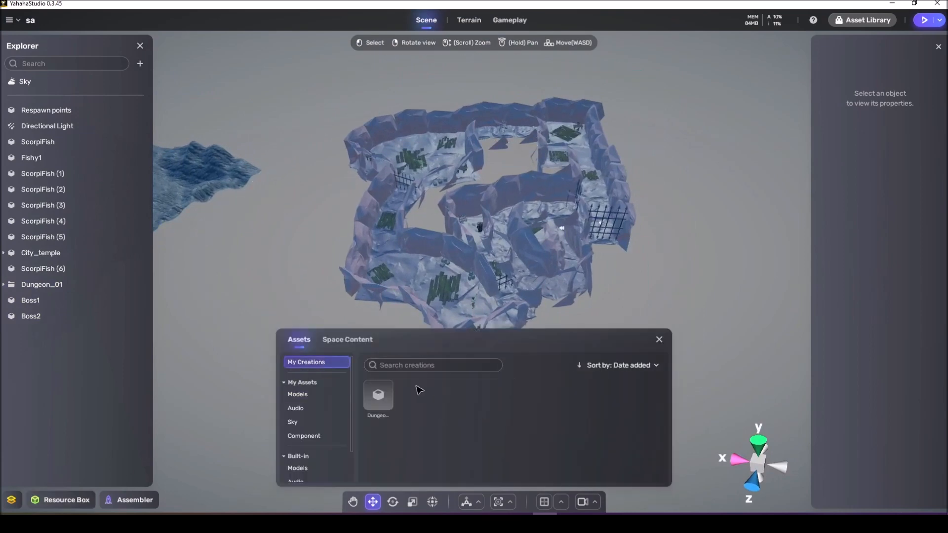
pyautogui.click(659, 339)
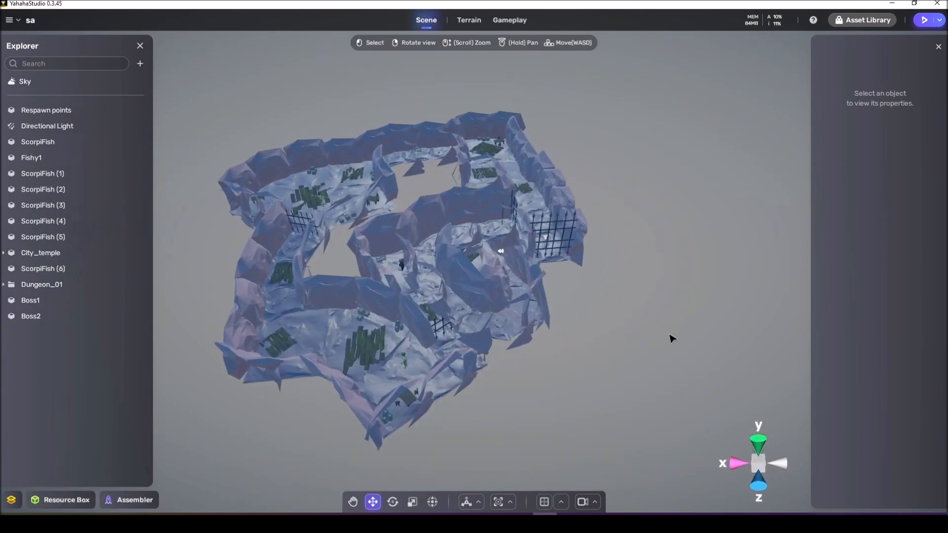
pyautogui.press('w')
pyautogui.press('d')
pyautogui.moveTo(673, 336); pyautogui.dragTo(483, 324, button='right')
pyautogui.scroll(-4, 624, 320)
pyautogui.press('w')
pyautogui.press('d')
pyautogui.press('s')
pyautogui.press('w')
pyautogui.press('d')
pyautogui.press('a')
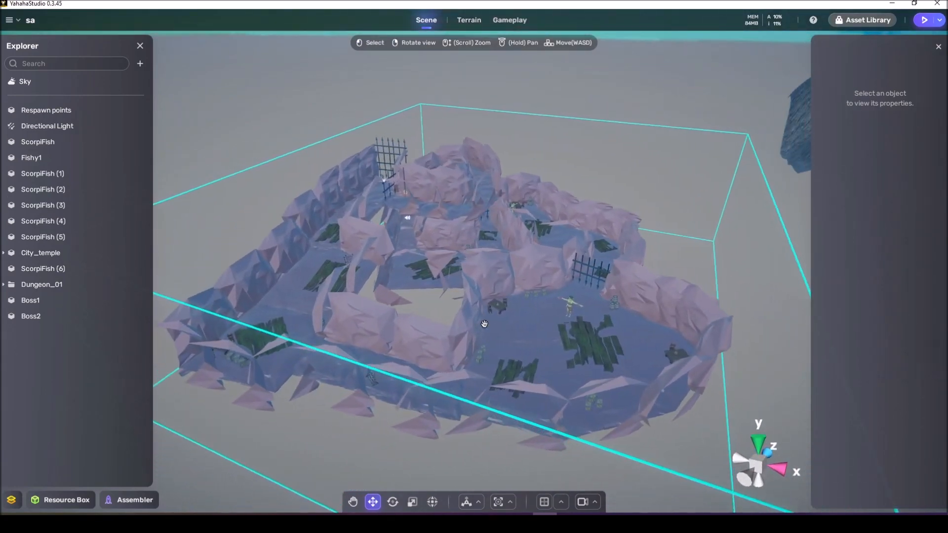
pyautogui.scroll(-2, 484, 324)
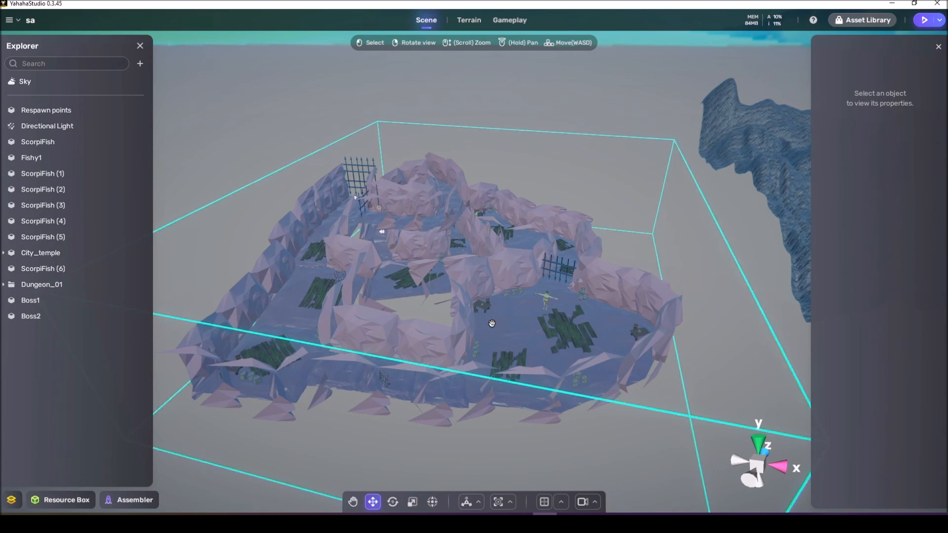
# Examine the mountain paths with their ScorpiFish and view the whole dungeon again from outside.
pyautogui.moveTo(536, 310); pyautogui.dragTo(581, 307, button='right')
pyautogui.press('w')
pyautogui.press('e')
pyautogui.scroll(3, 583, 310)
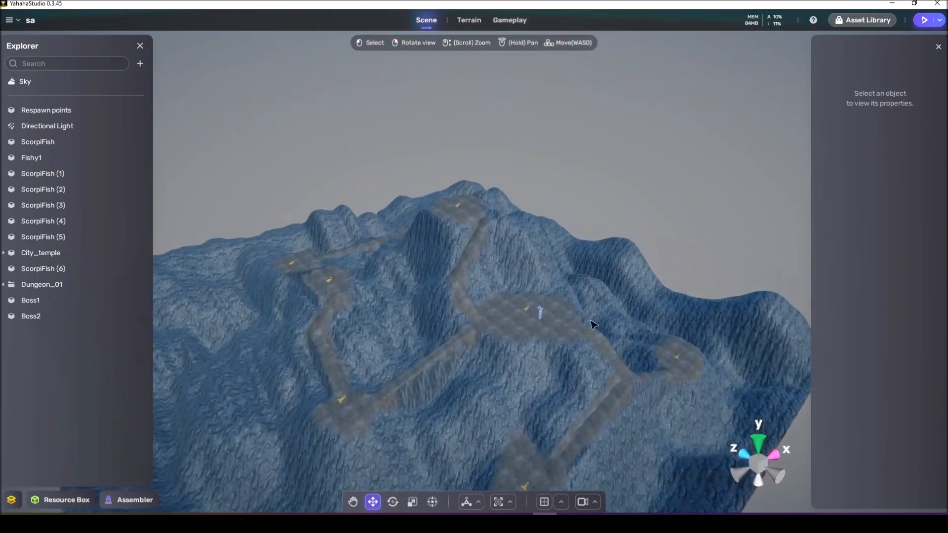
pyautogui.moveTo(469, 341); pyautogui.dragTo(429, 333, button='right')
pyautogui.press('w')
pyautogui.press('a')
pyautogui.press('a')
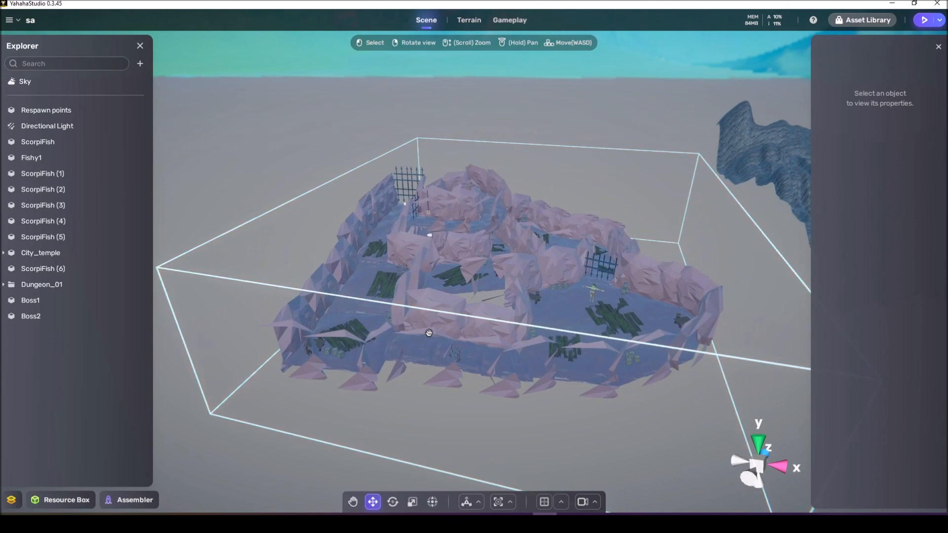
pyautogui.moveTo(428, 333); pyautogui.dragTo(430, 332, button='right')
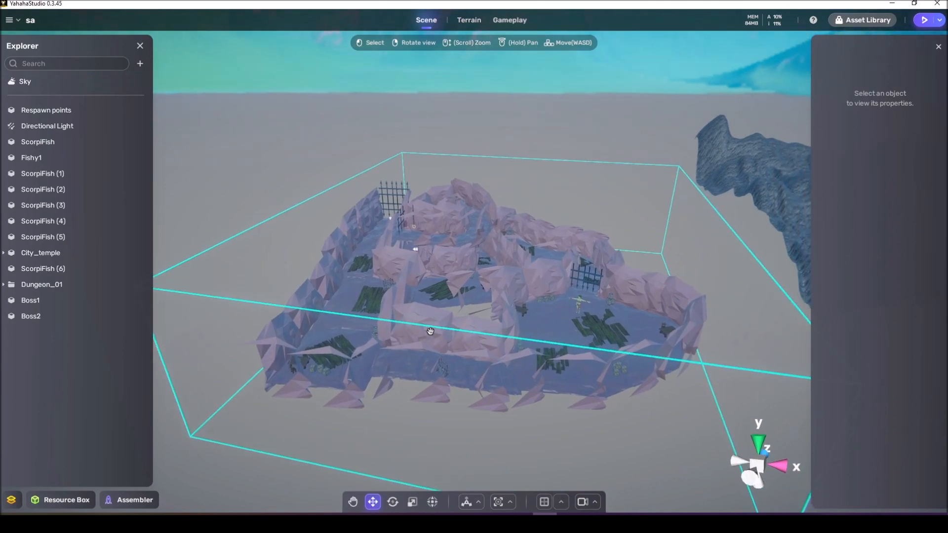